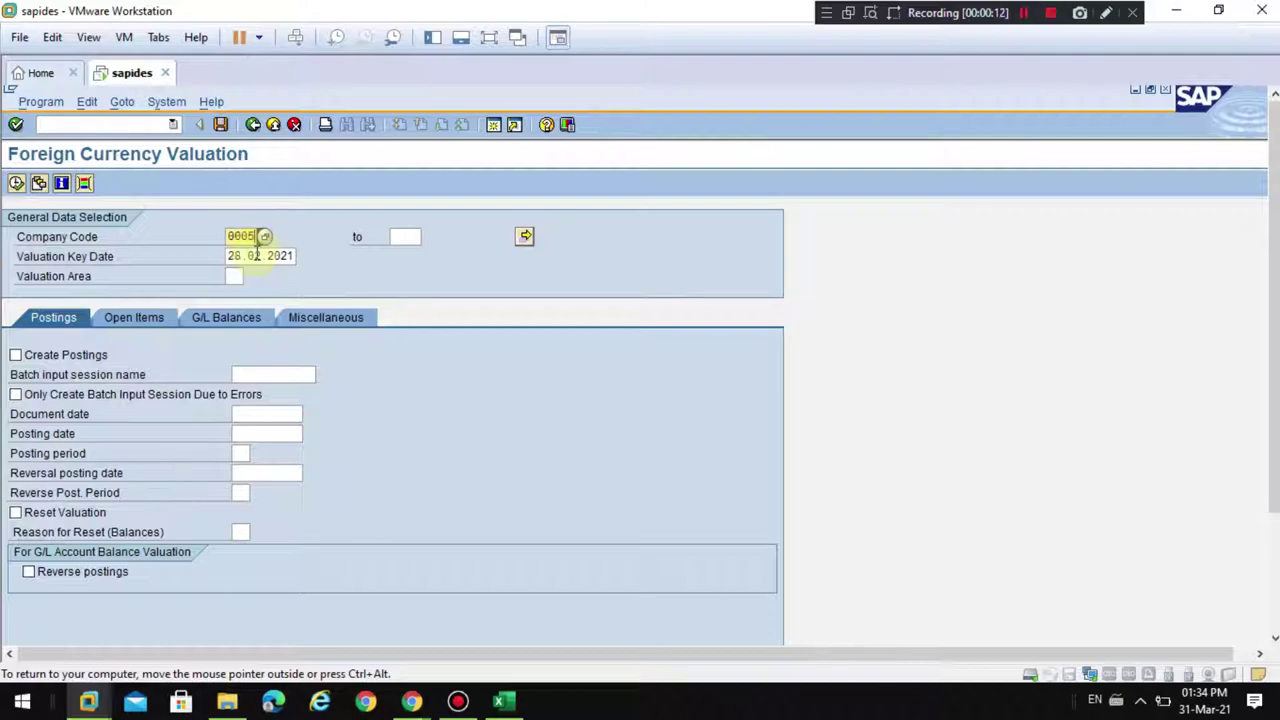
# Set the valuation key date to 30.09.2020 and the valuation area to IF.
pyautogui.write('30092020')
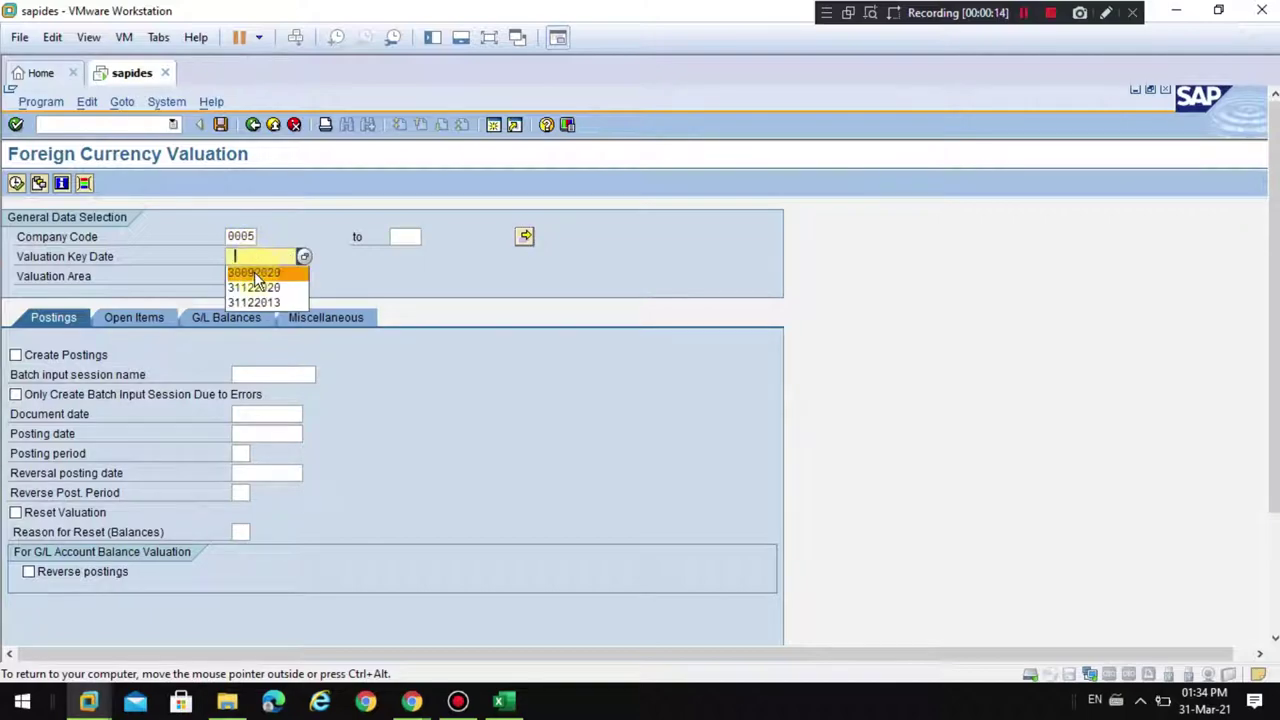
pyautogui.click(234, 275)
pyautogui.write('IF')
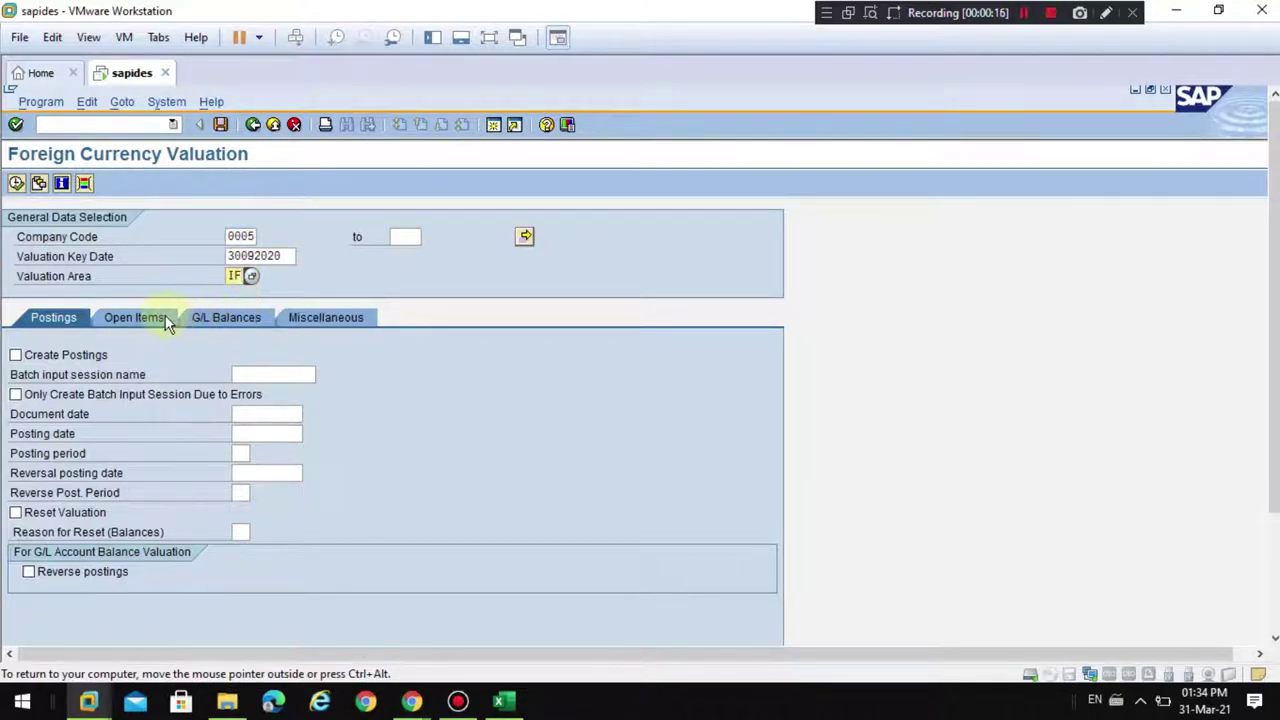
# Enable valuation of vendor open items and customer open items, and return to the posting settings.
pyautogui.click(157, 310)
pyautogui.click(70, 496)
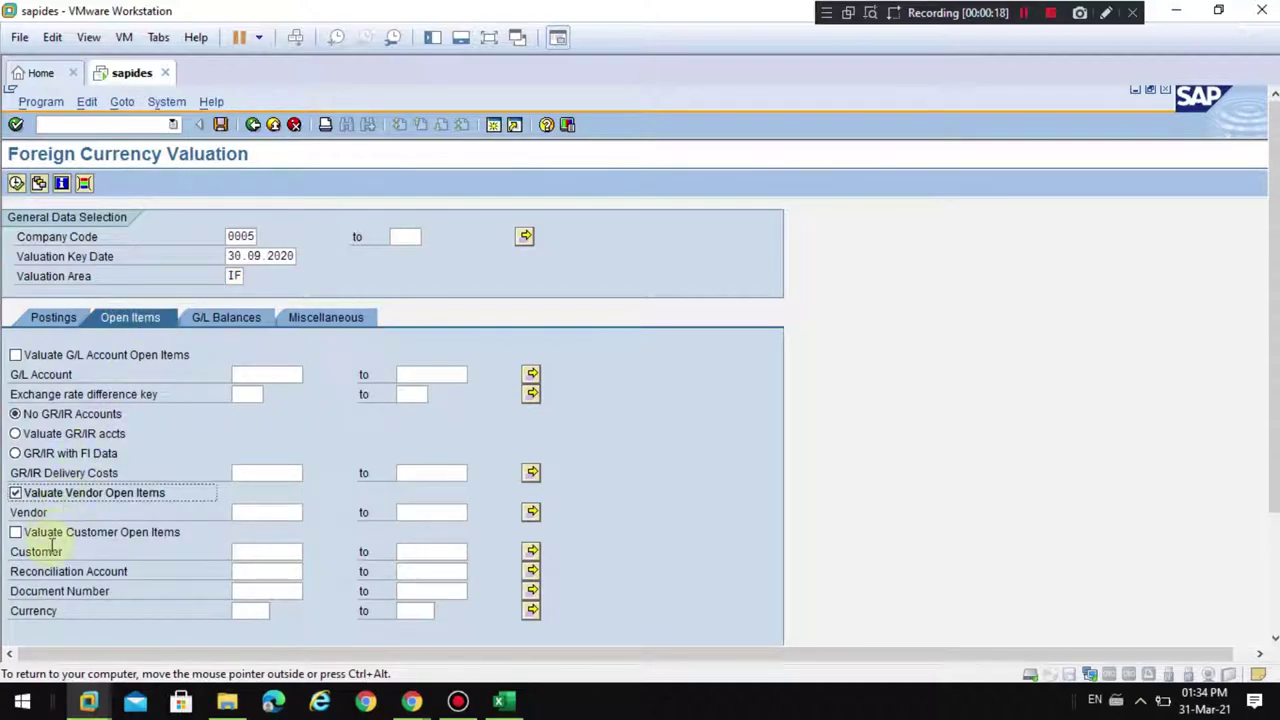
pyautogui.click(52, 538)
pyautogui.click(50, 319)
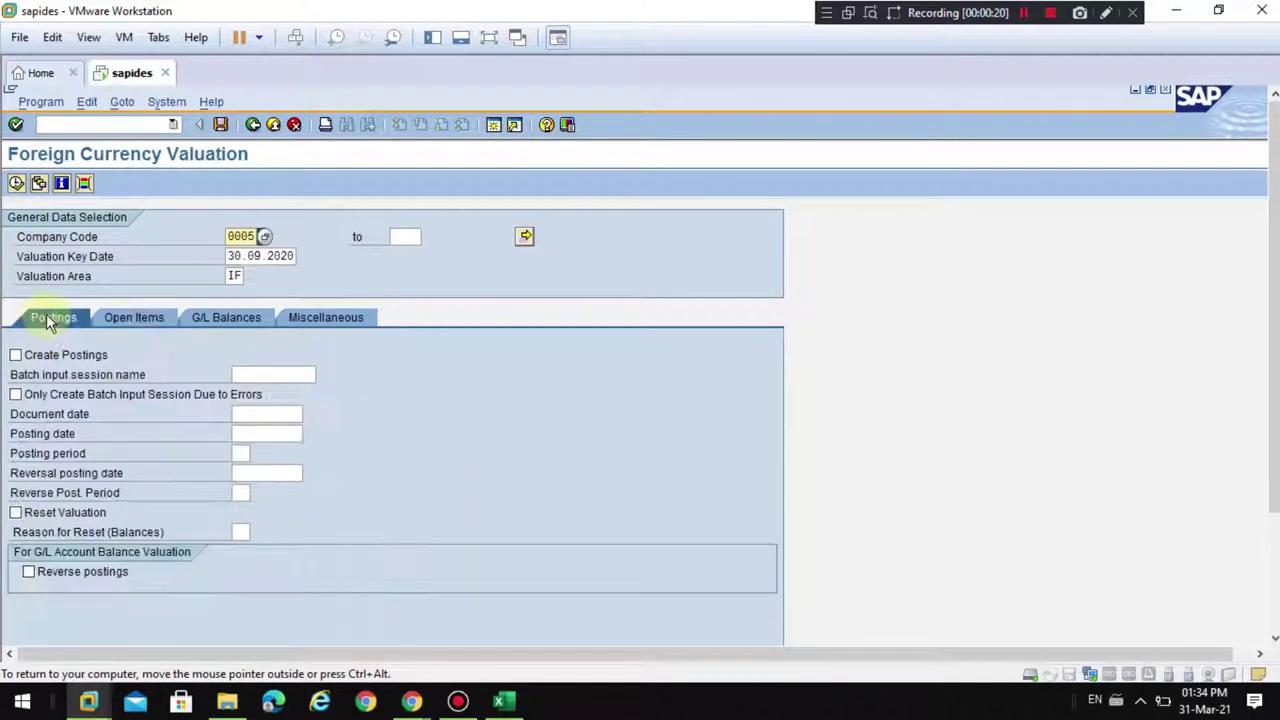
# Run the valuation without creating postings, review its log, valued items and posting proposal, and return to the selection screen.
pyautogui.click(16, 184)
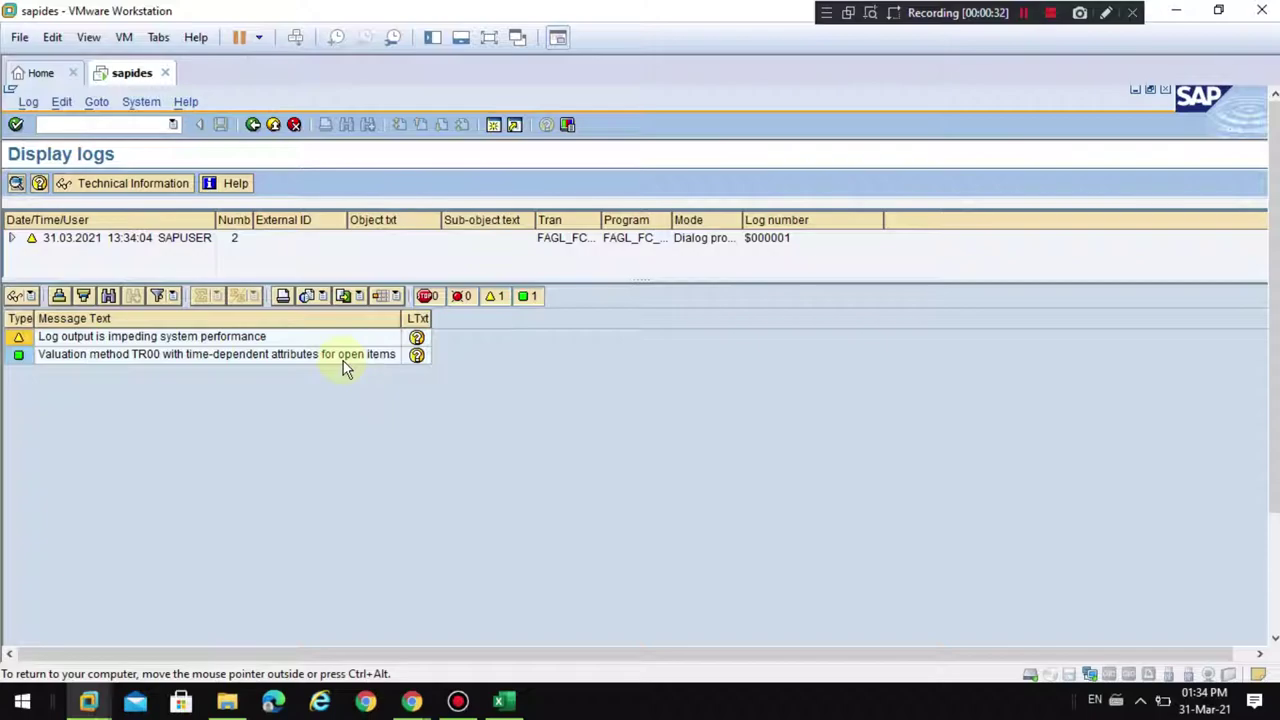
pyautogui.click(253, 126)
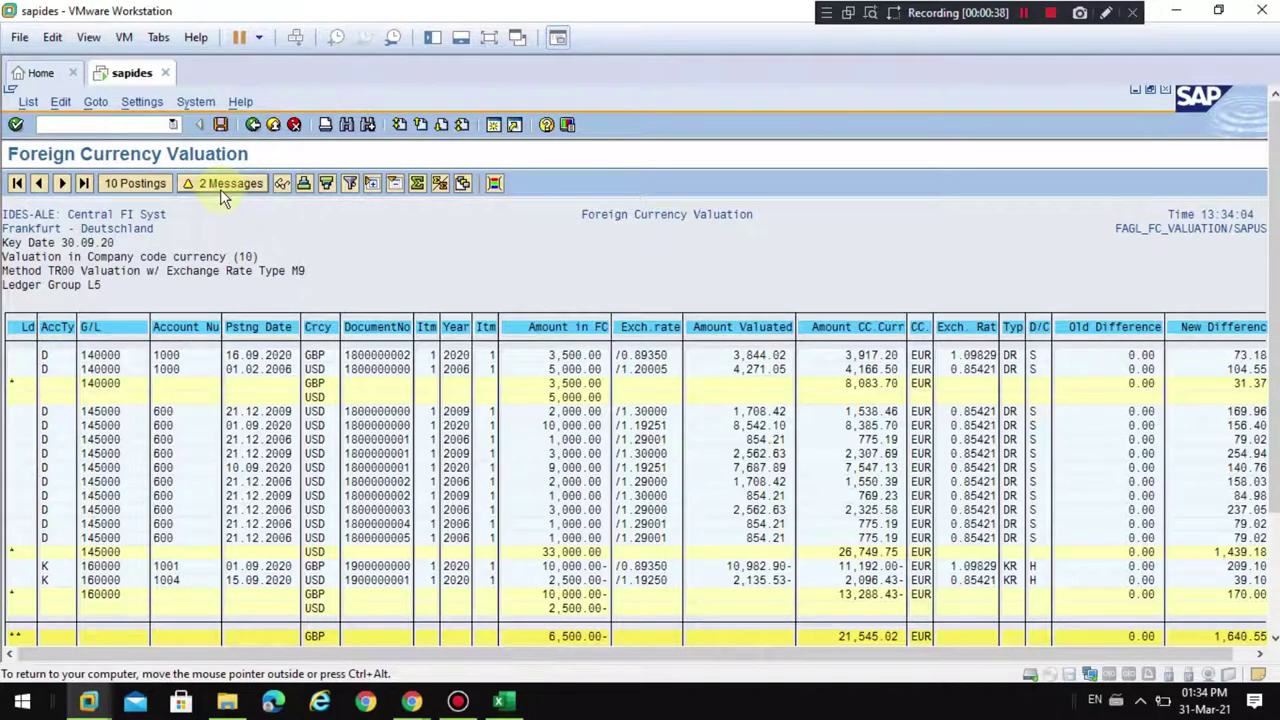
pyautogui.click(122, 183)
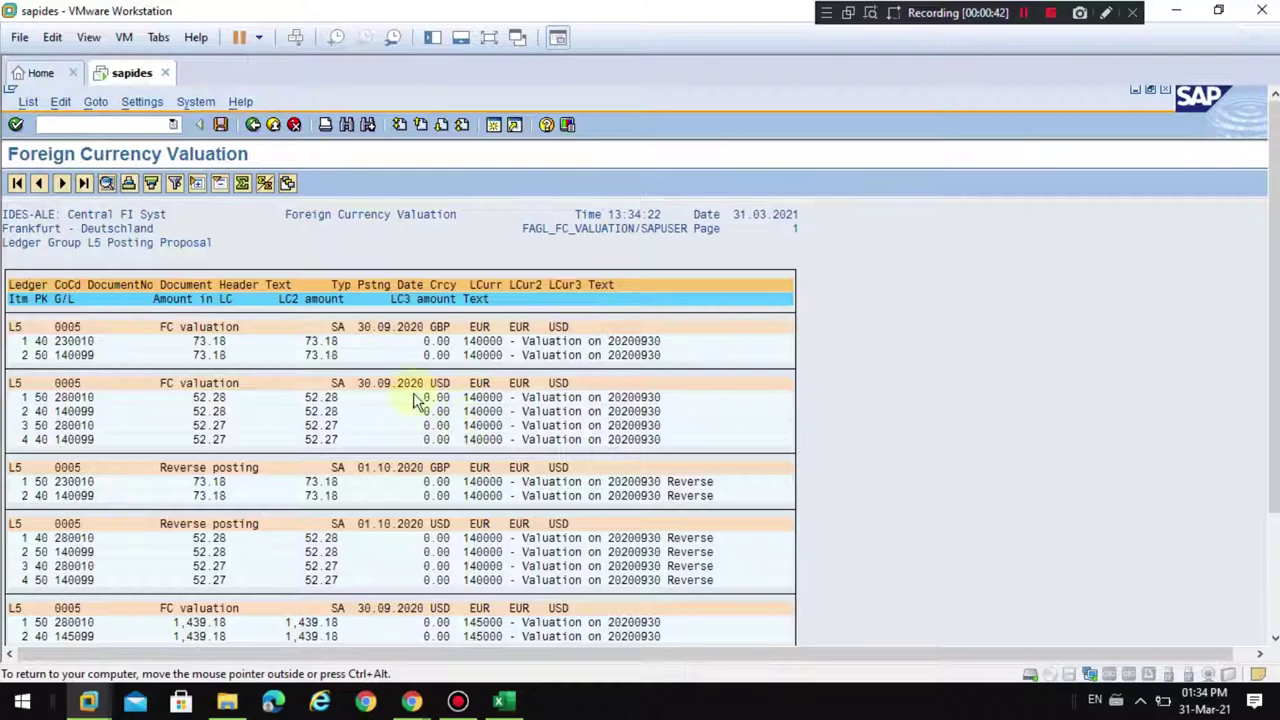
pyautogui.click(254, 126)
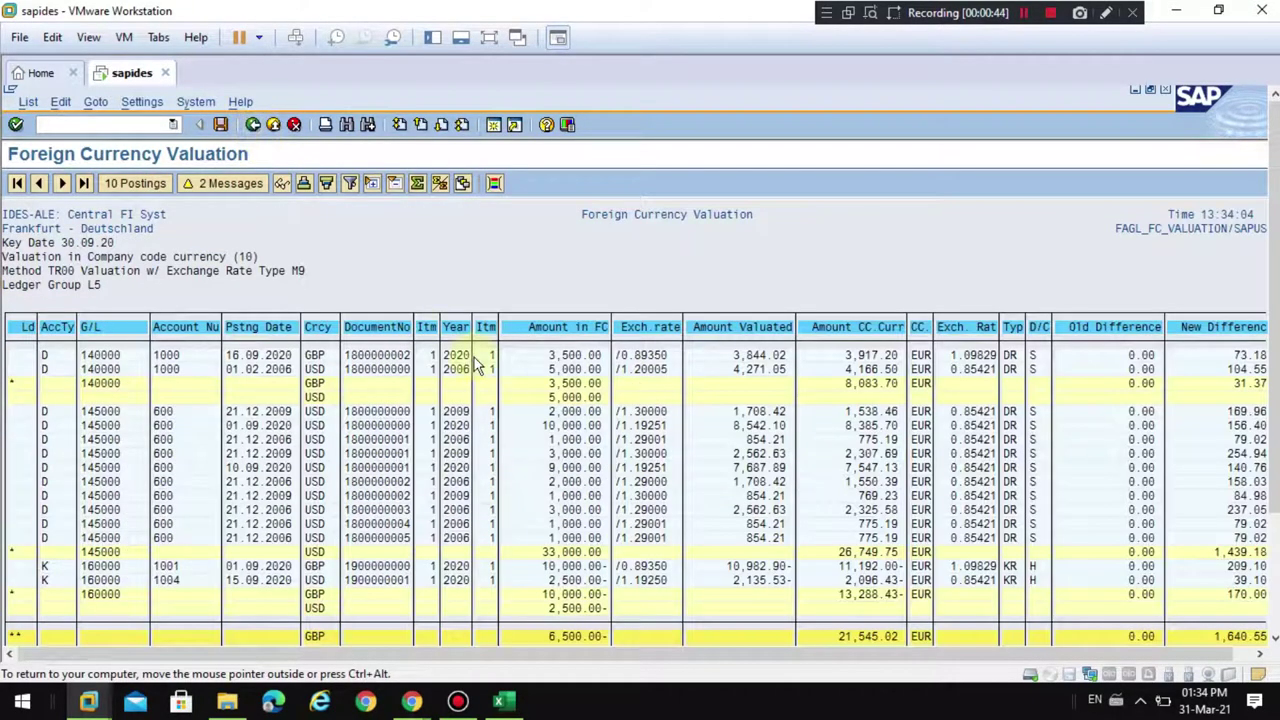
pyautogui.click(254, 126)
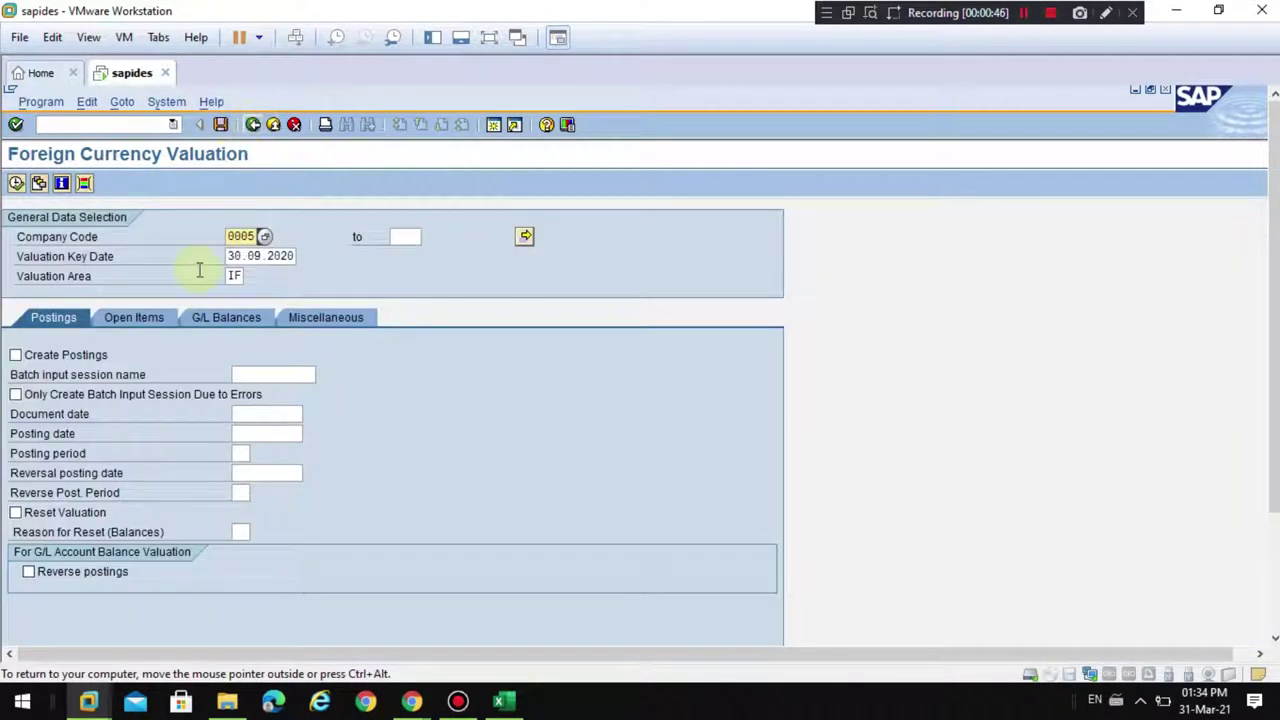
# Restrict batch input session creation to errors only, leaving Create Postings off.
pyautogui.click(80, 398)
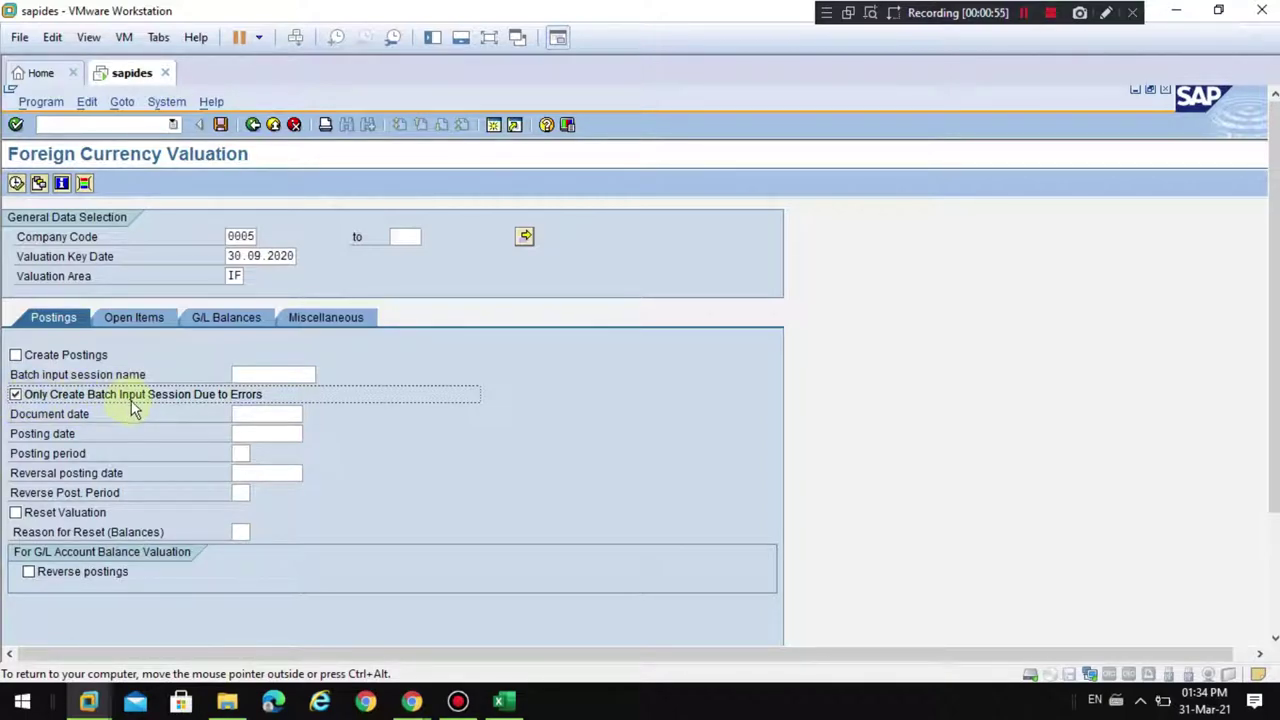
pyautogui.click(245, 416)
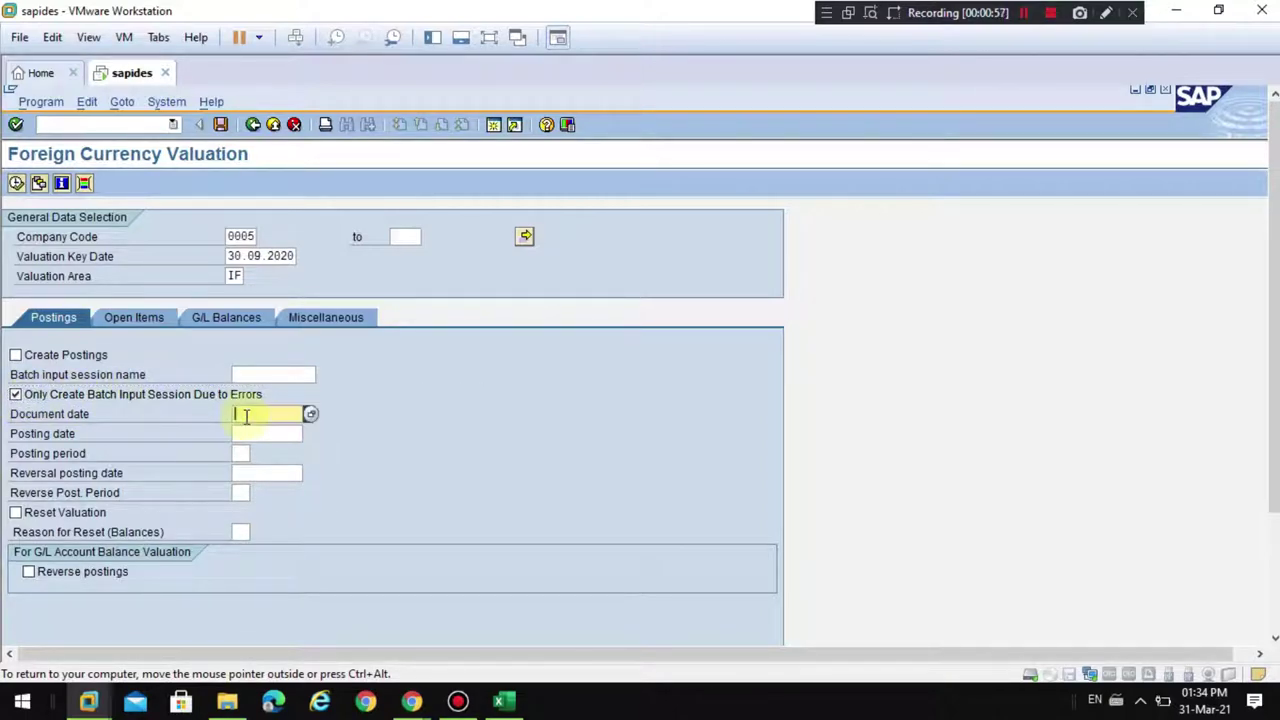
pyautogui.click(65, 360)
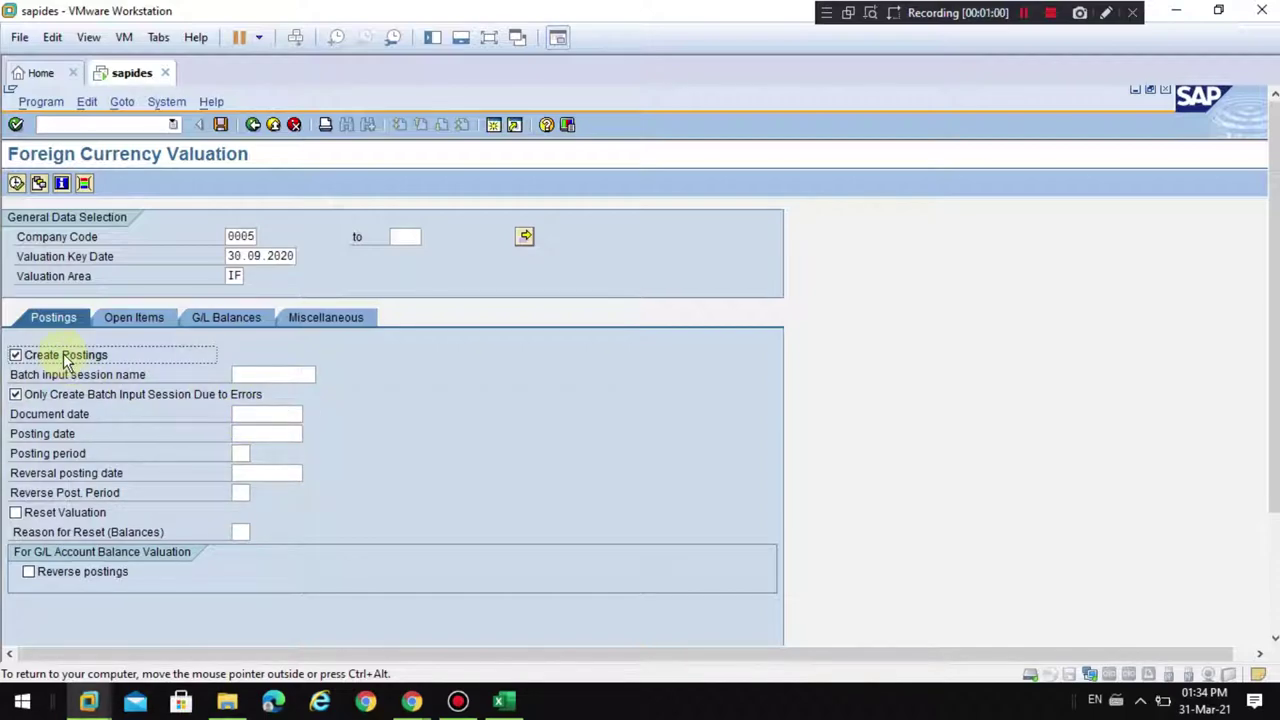
pyautogui.click(66, 360)
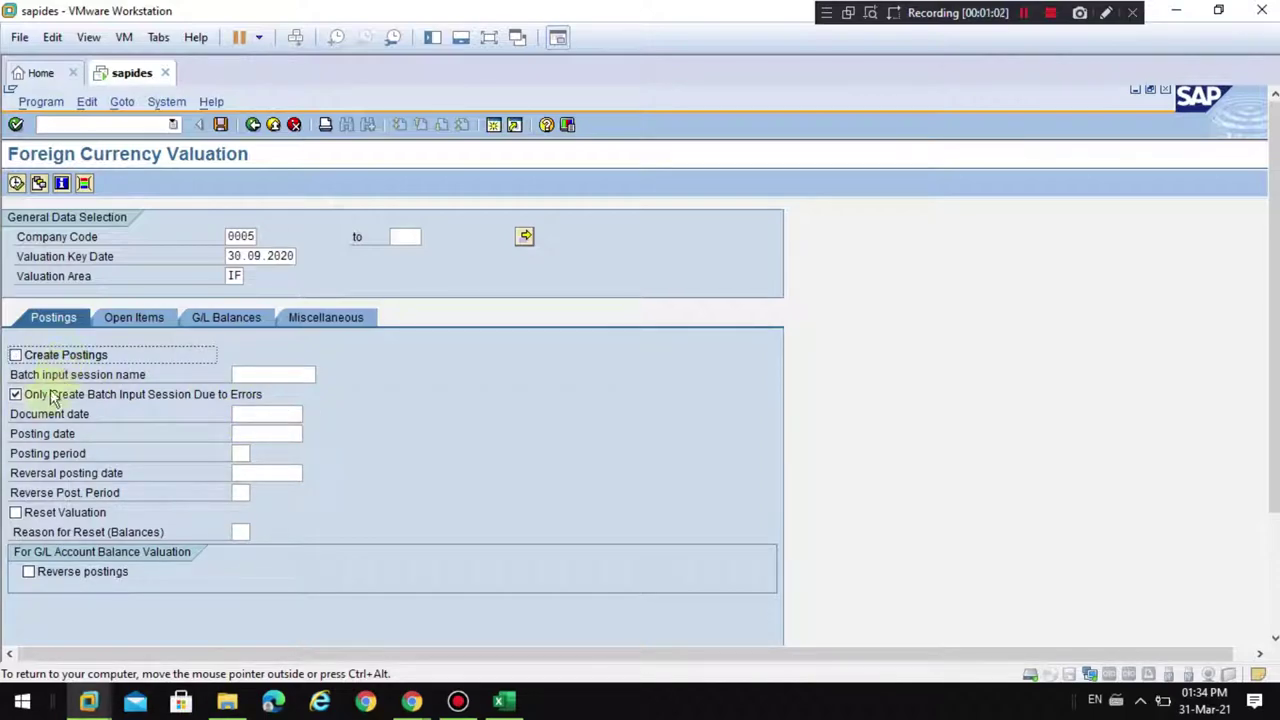
# Set the document date and posting date to 30.09.2020 and the reversal posting date to 01.10.2020.
pyautogui.click(255, 415)
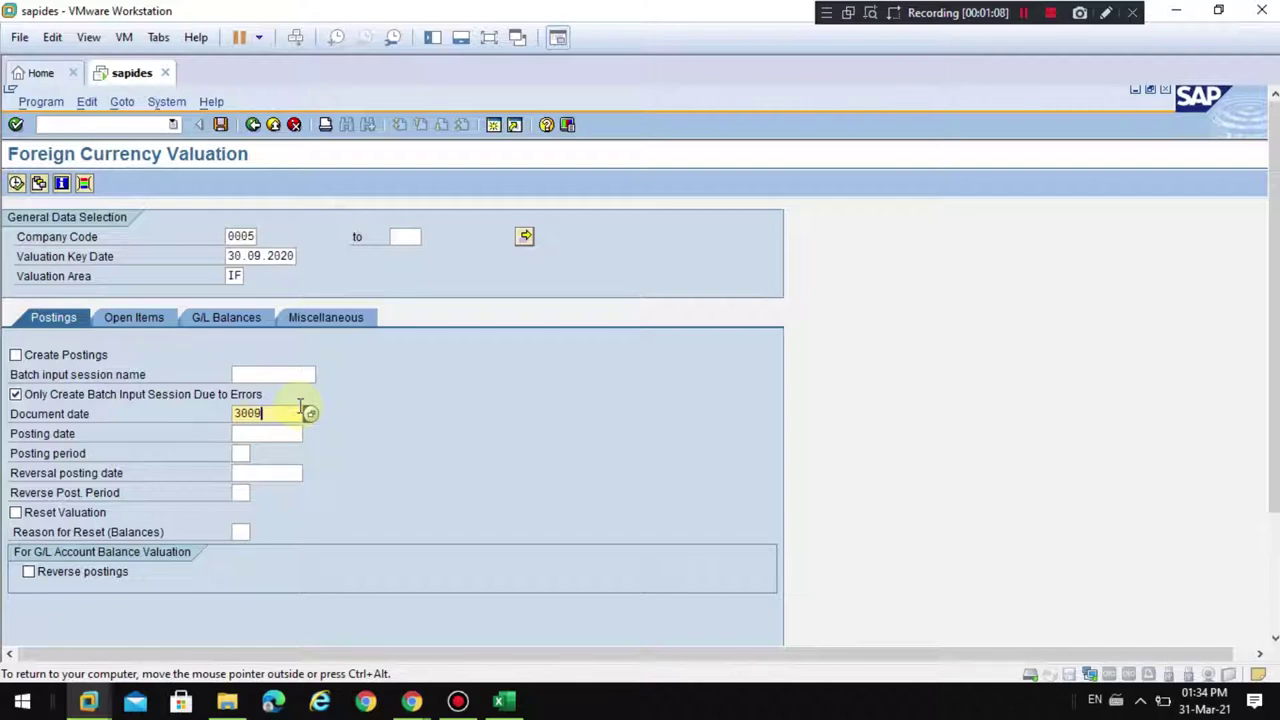
pyautogui.click(272, 432)
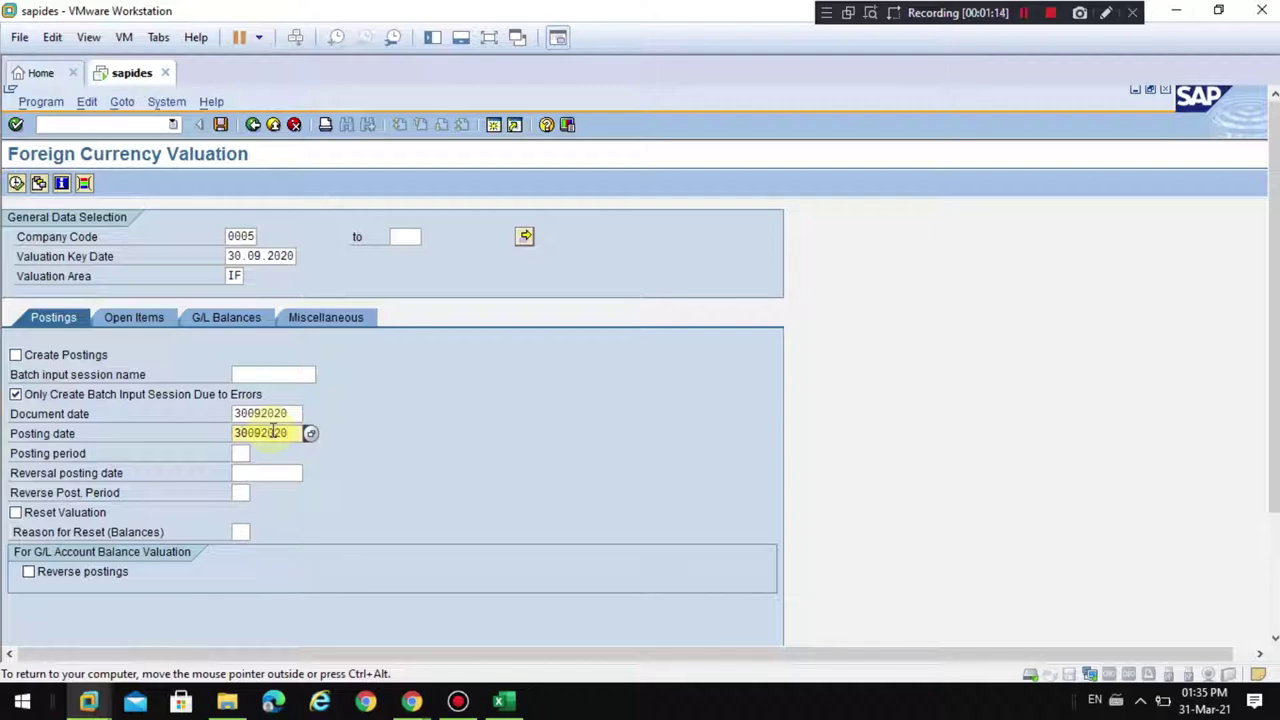
pyautogui.click(250, 473)
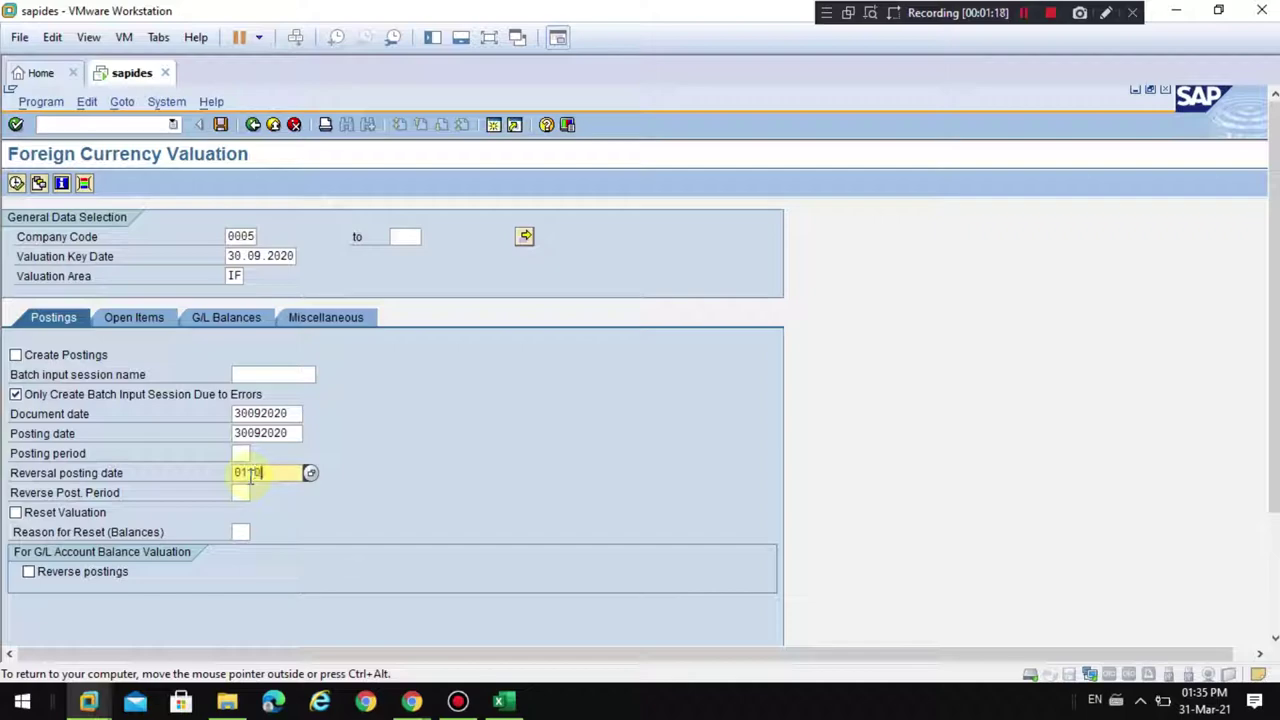
pyautogui.press('Return')
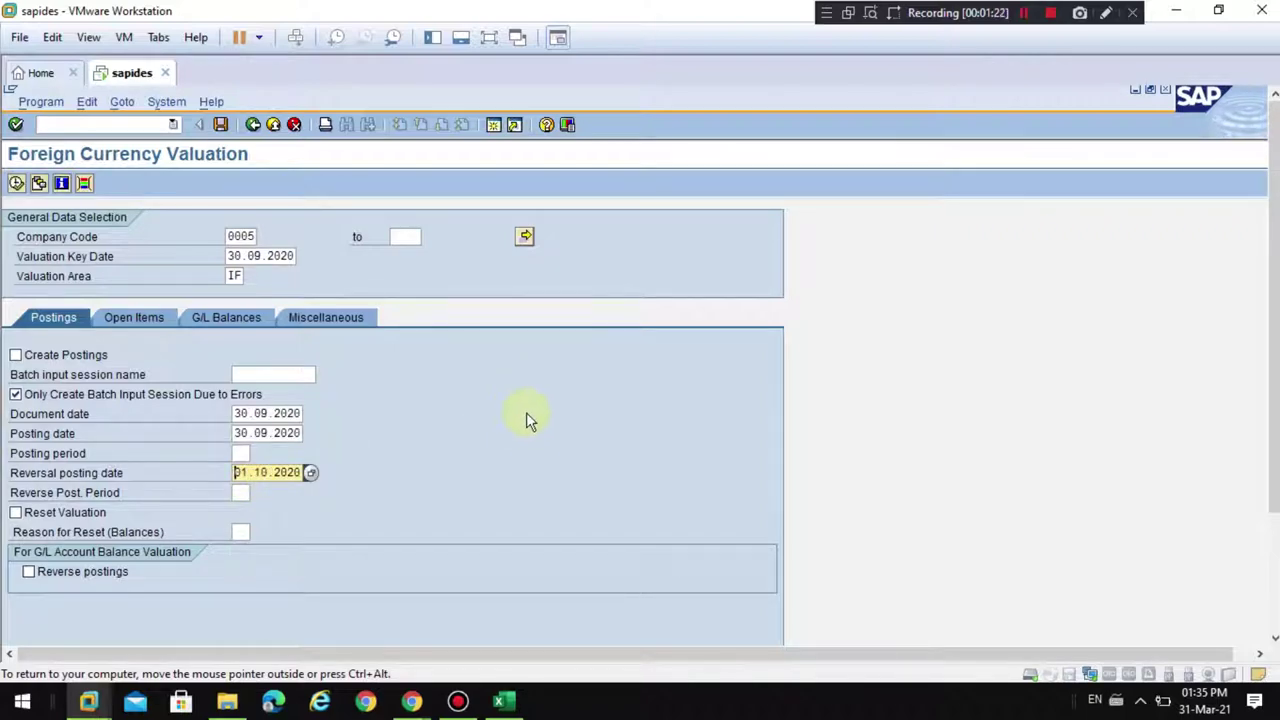
# Rerun the valuation without creating postings, review the posting proposal and messages, and return to the selection screen.
pyautogui.click(16, 183)
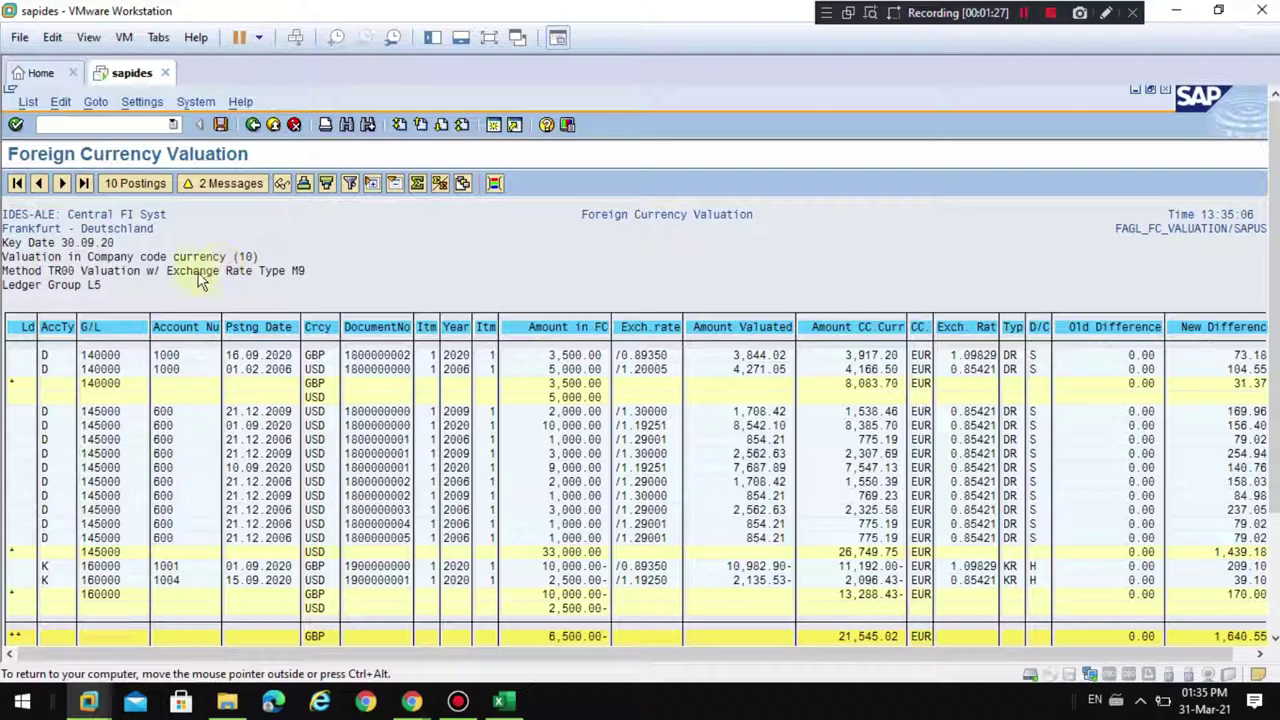
pyautogui.click(135, 183)
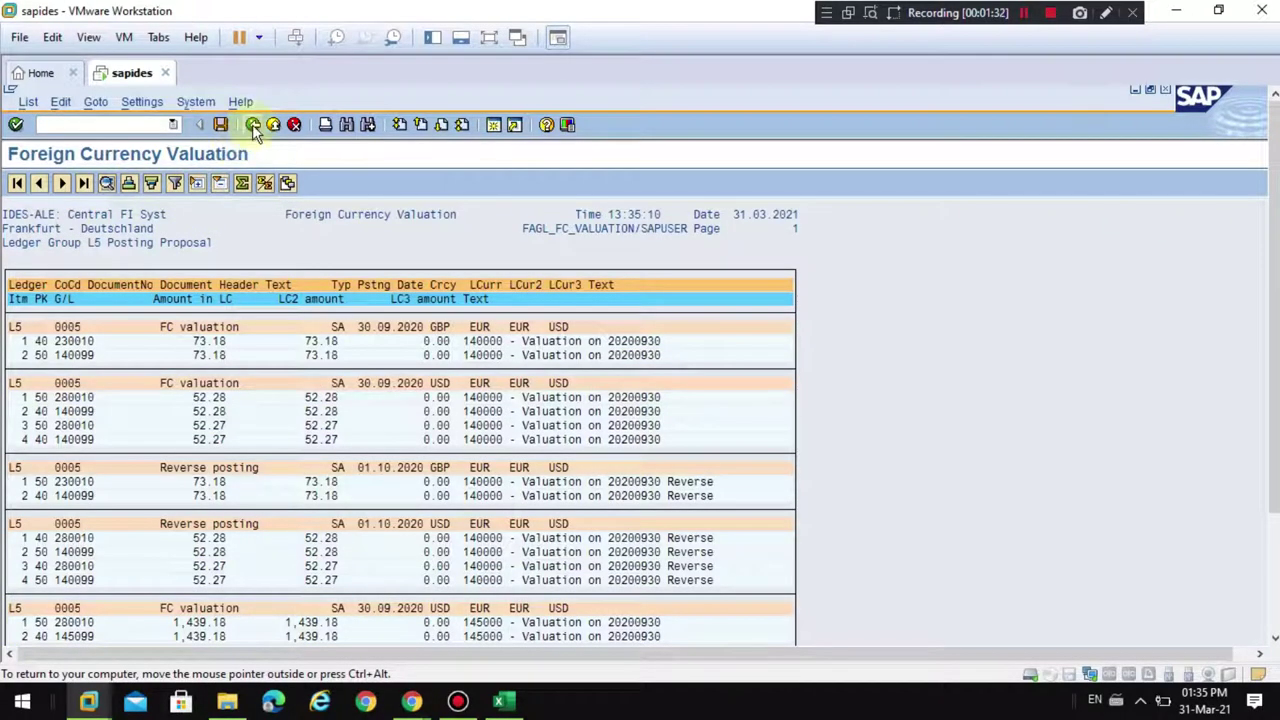
pyautogui.click(254, 127)
pyautogui.click(228, 183)
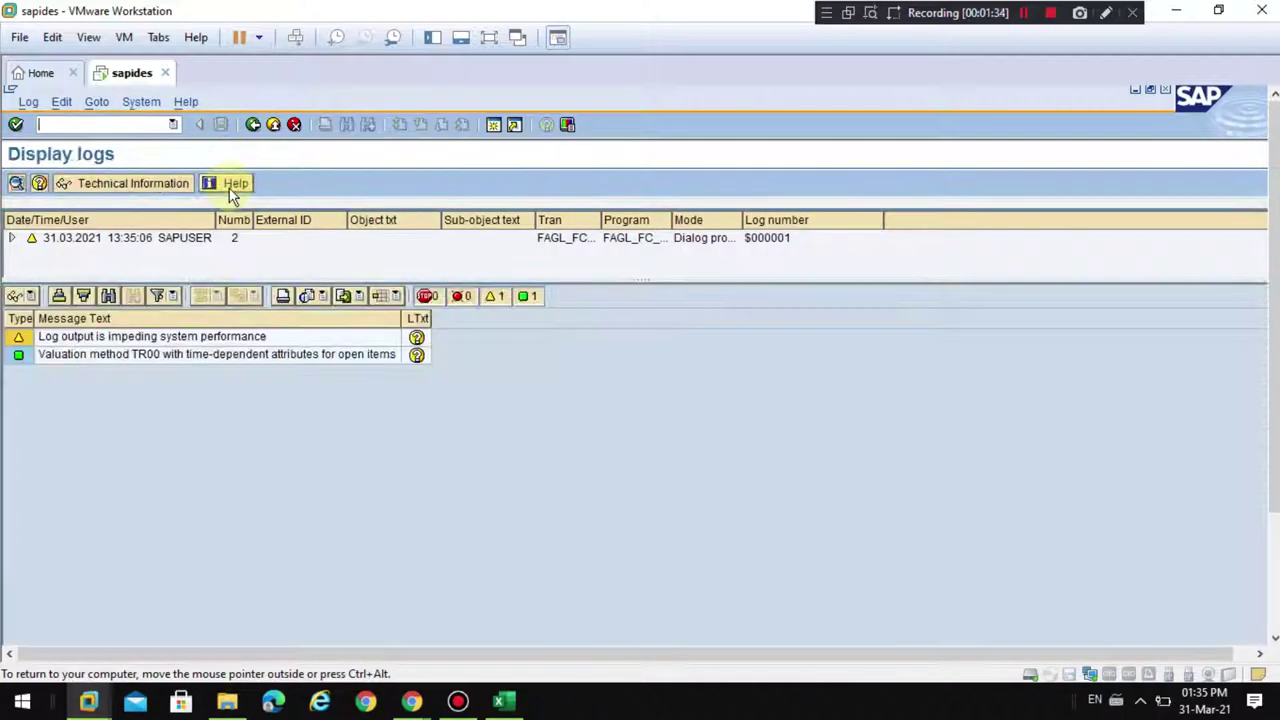
pyautogui.click(168, 340)
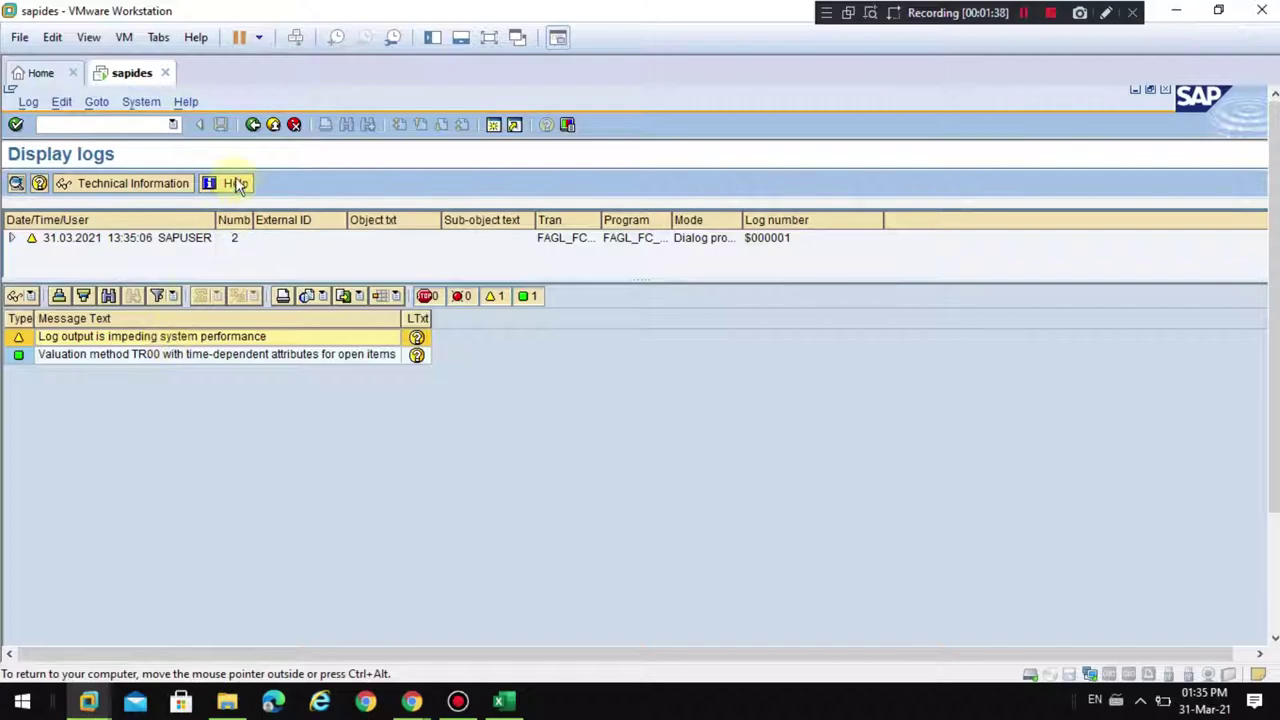
pyautogui.click(255, 127)
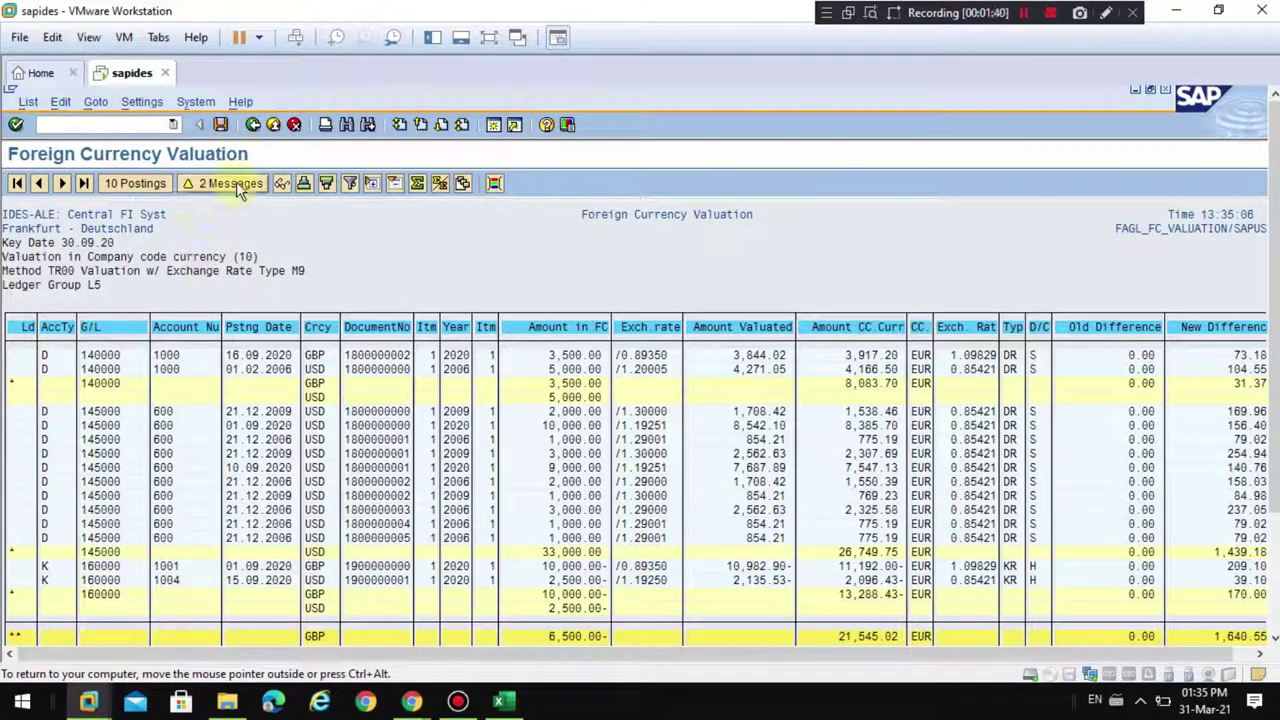
pyautogui.click(256, 128)
# Enable Create Postings with batch input session name IF_CUSVEN and execute the foreign currency valuation.
pyautogui.click(72, 357)
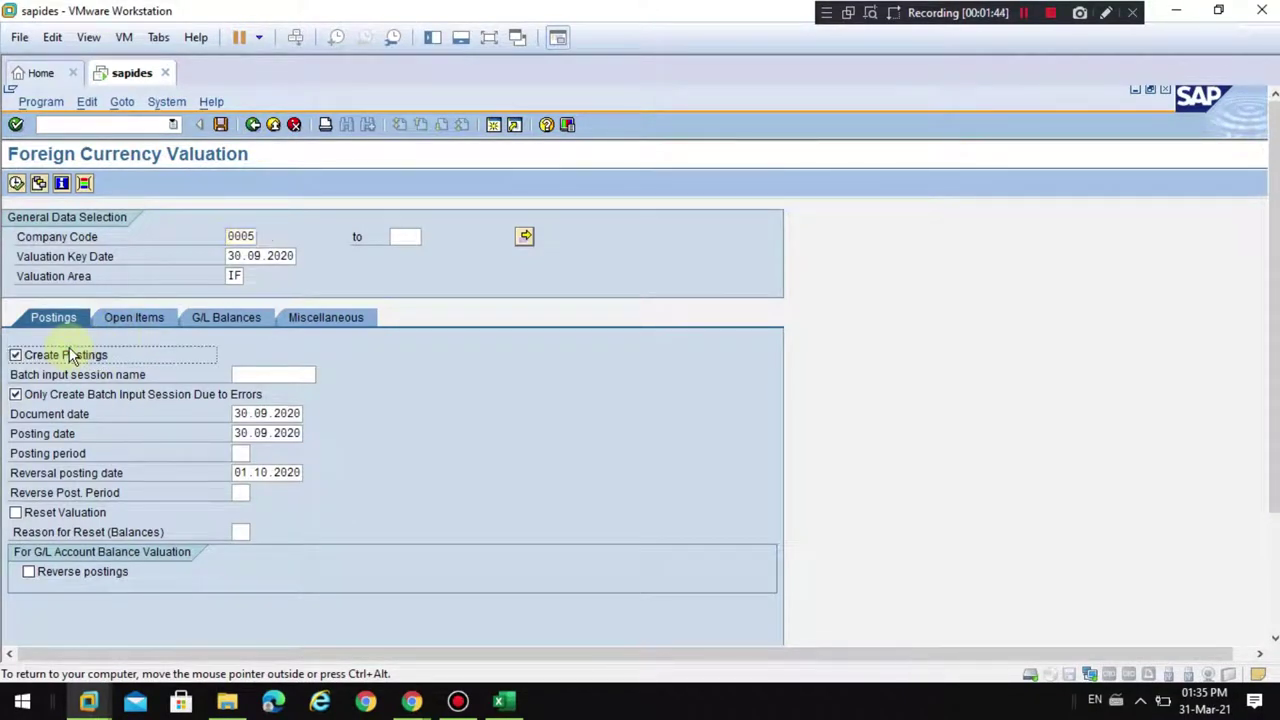
pyautogui.click(280, 372)
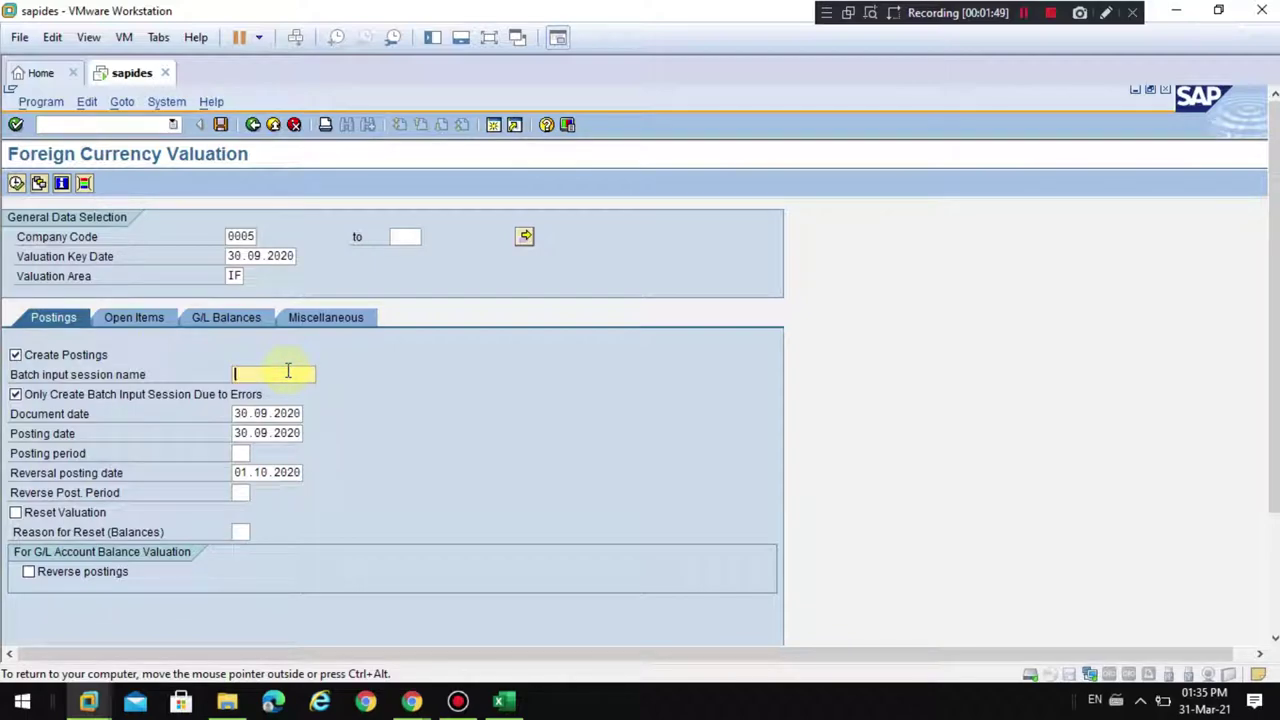
pyautogui.write('IF_CUSVEN')
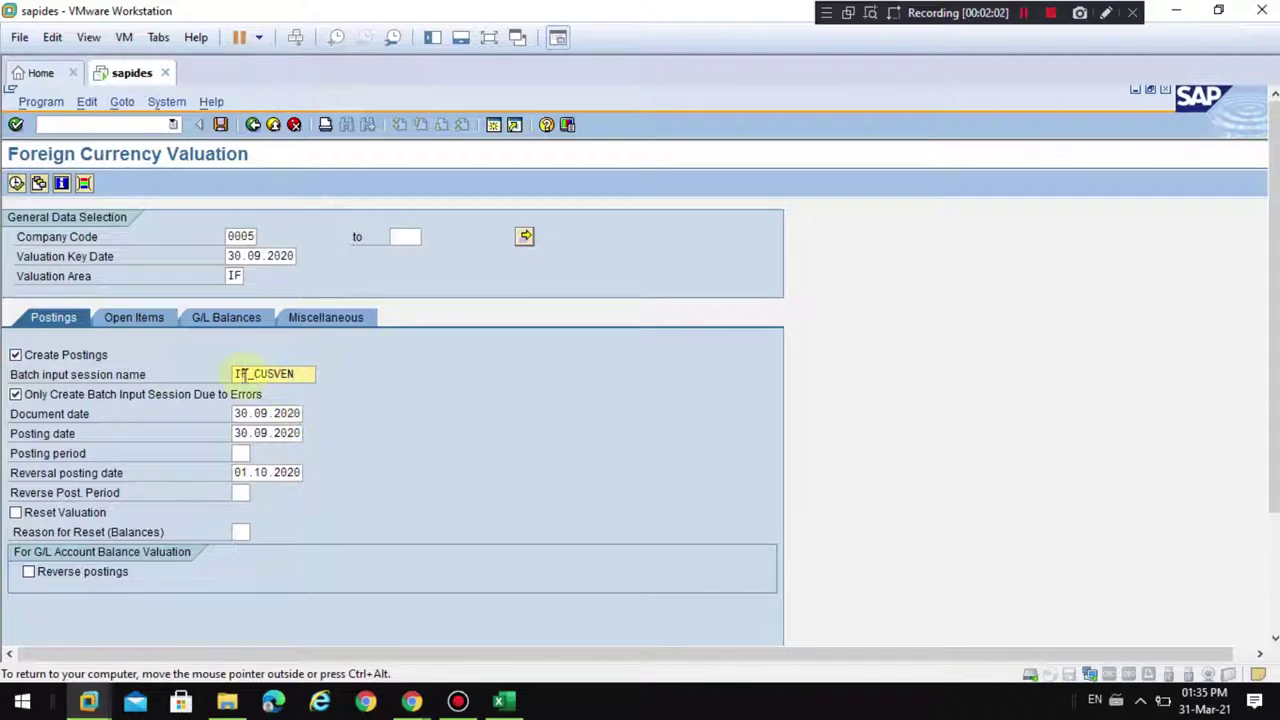
pyautogui.click(16, 183)
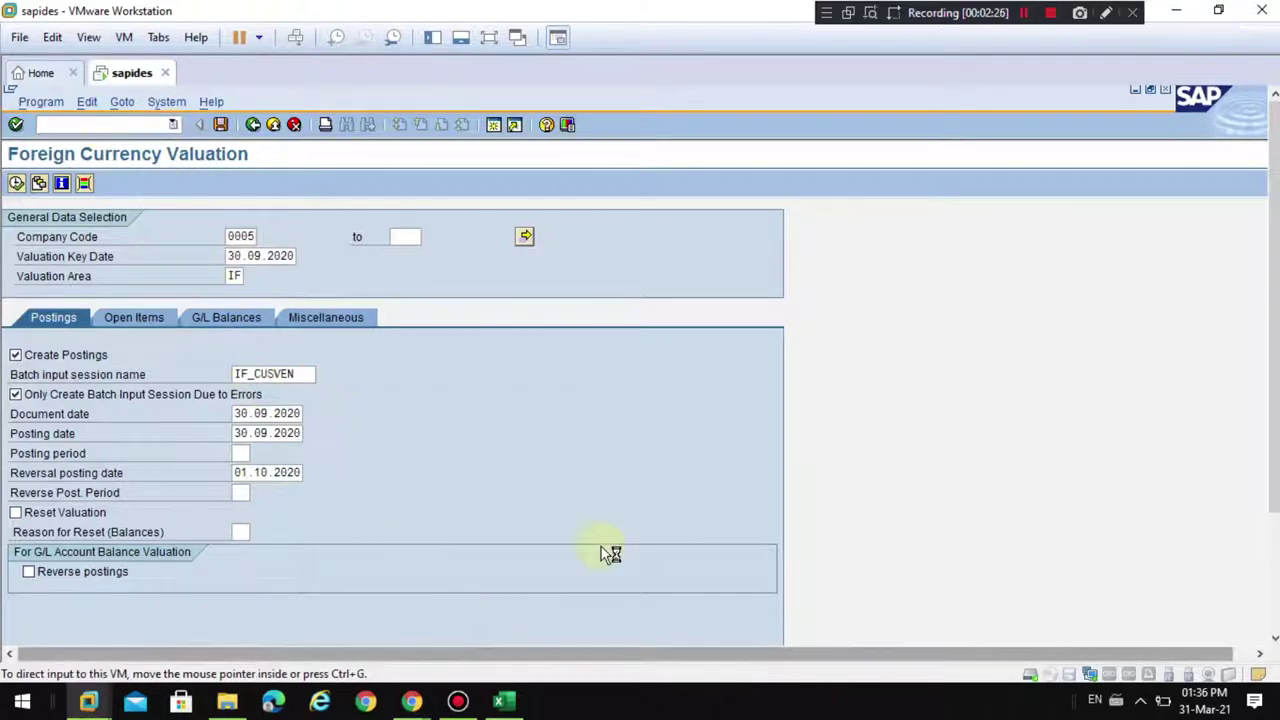
# Bring the Display G/L Account Centrally window to the front and show the virtual machine in full screen.
pyautogui.scroll(-3, 1134, 457)
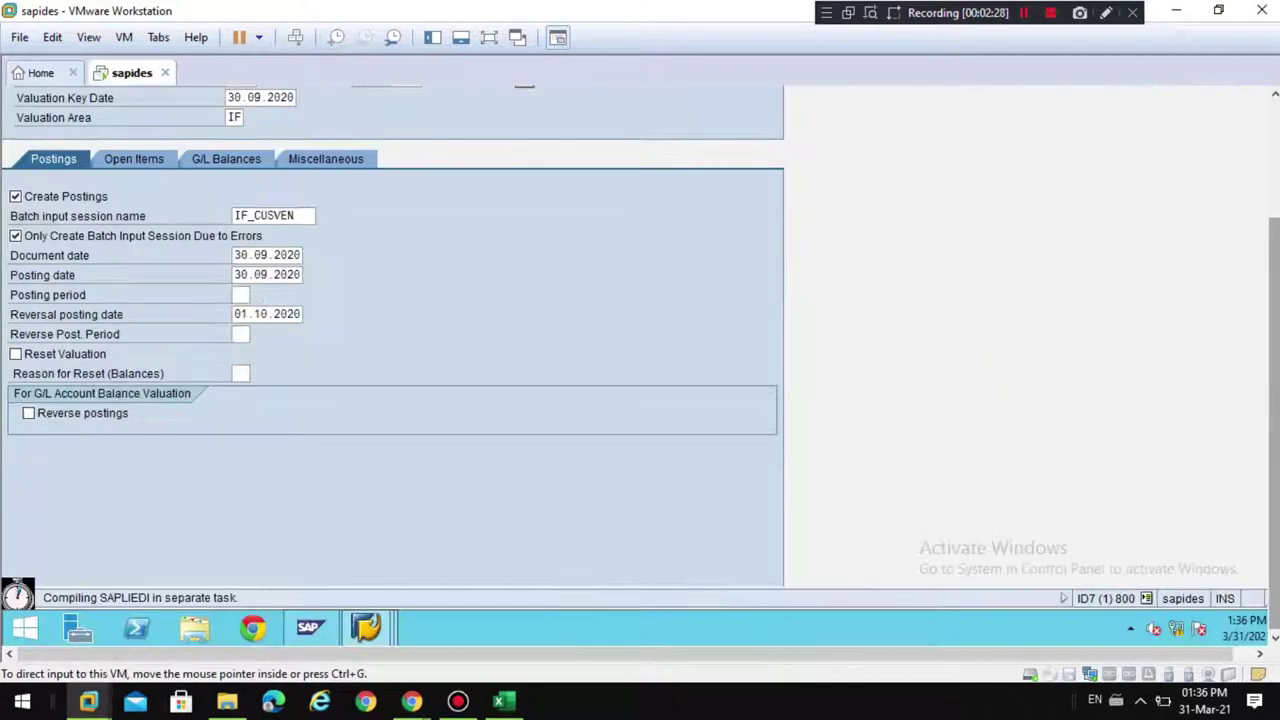
pyautogui.moveTo(375, 630)
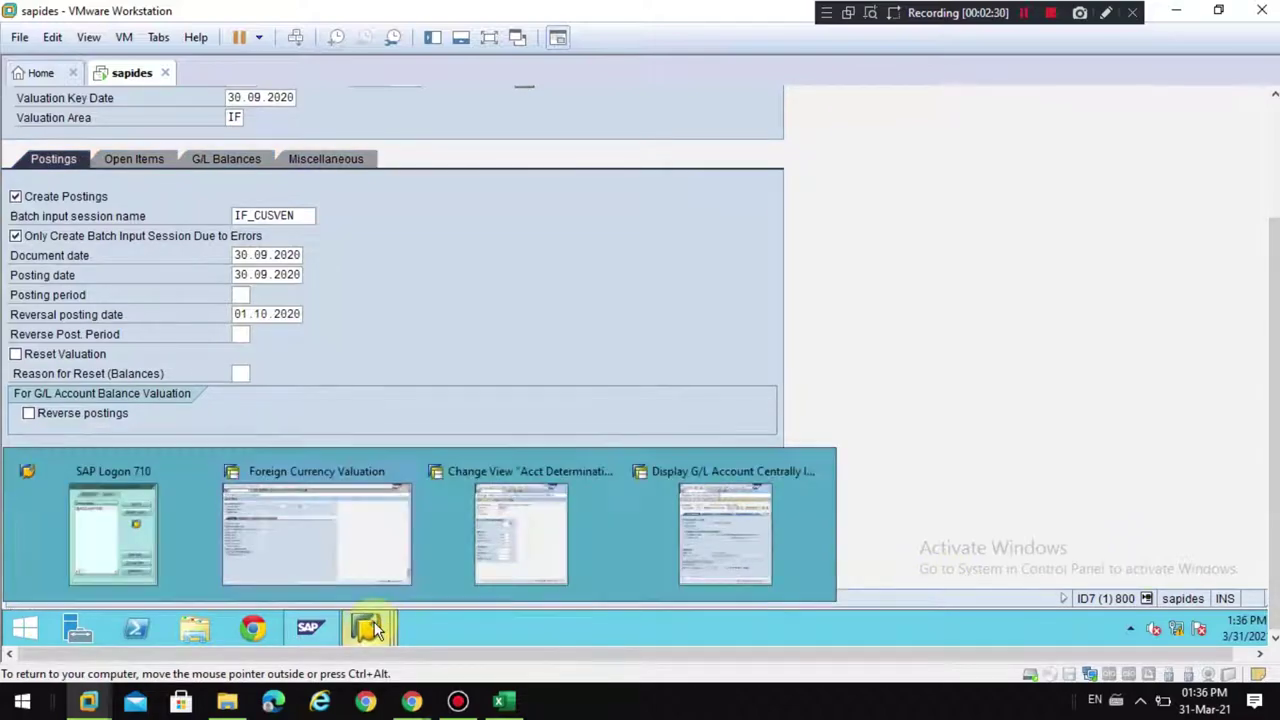
pyautogui.click(755, 537)
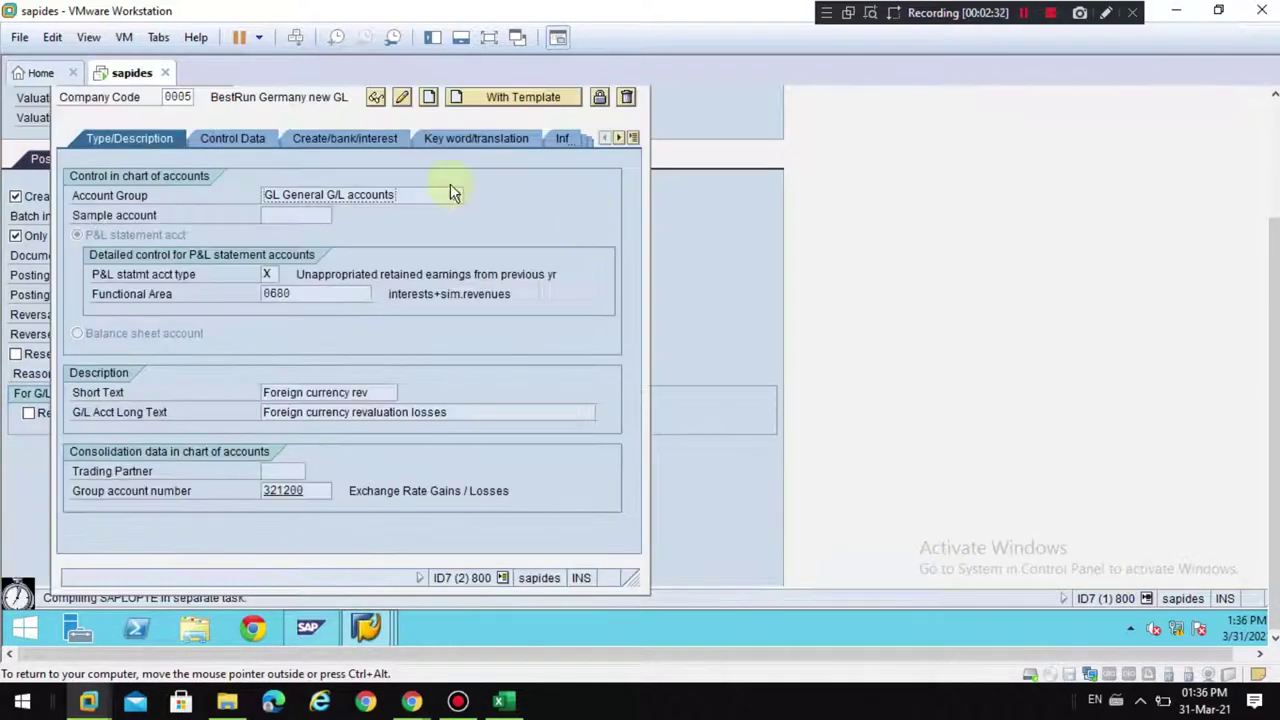
pyautogui.scroll(3, 455, 150)
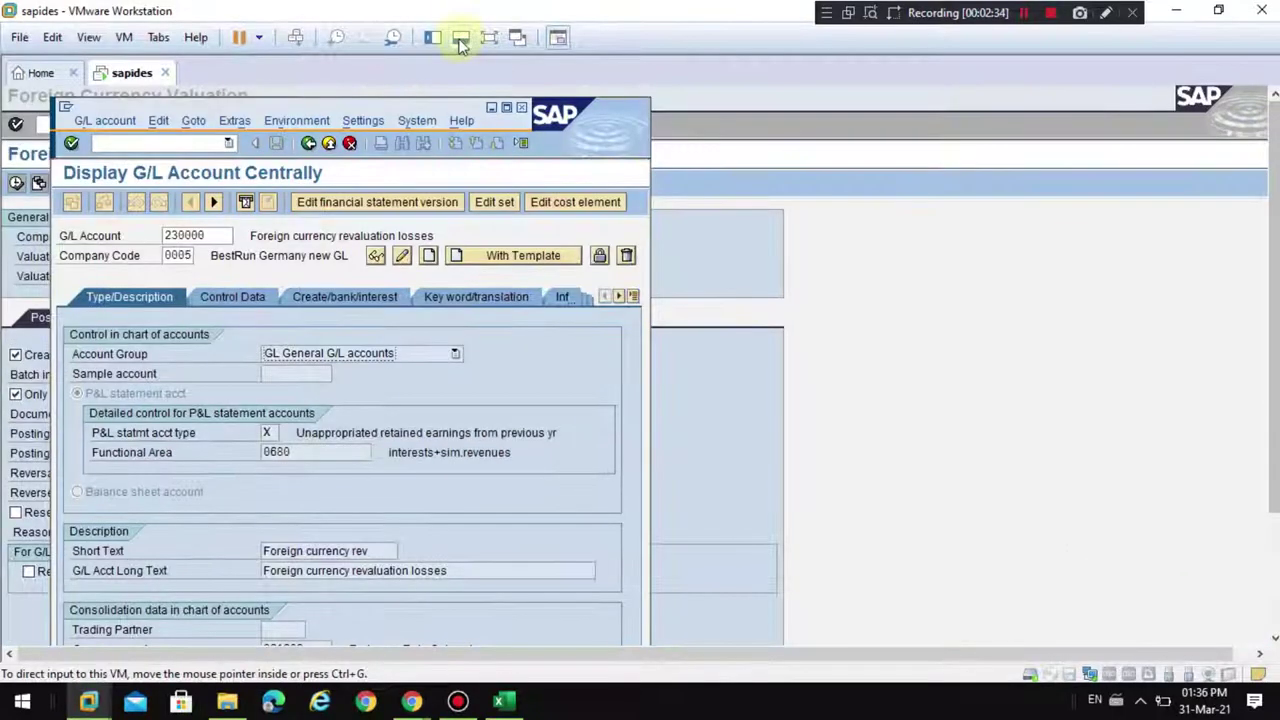
pyautogui.click(489, 37)
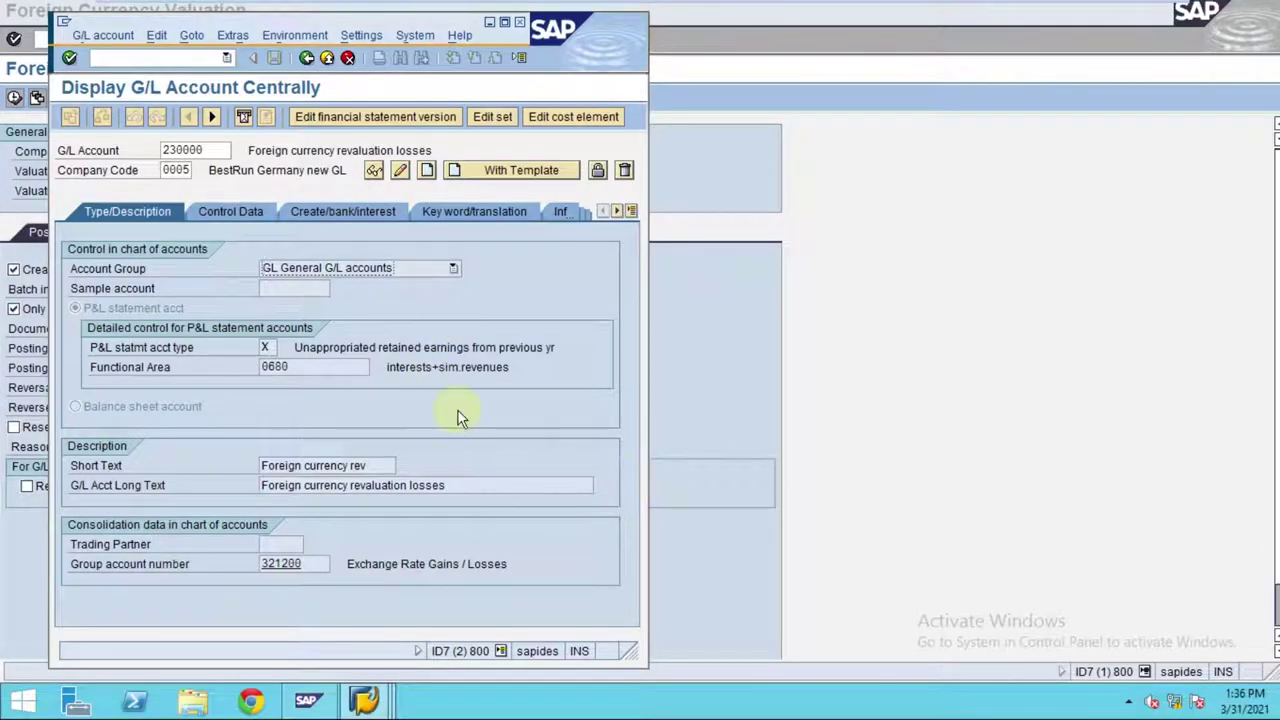
# Open the batch input session overview in the G/L account window with the transaction command /nsm35.
pyautogui.click(104, 58)
pyautogui.write('/nsm35')
pyautogui.press('Return')
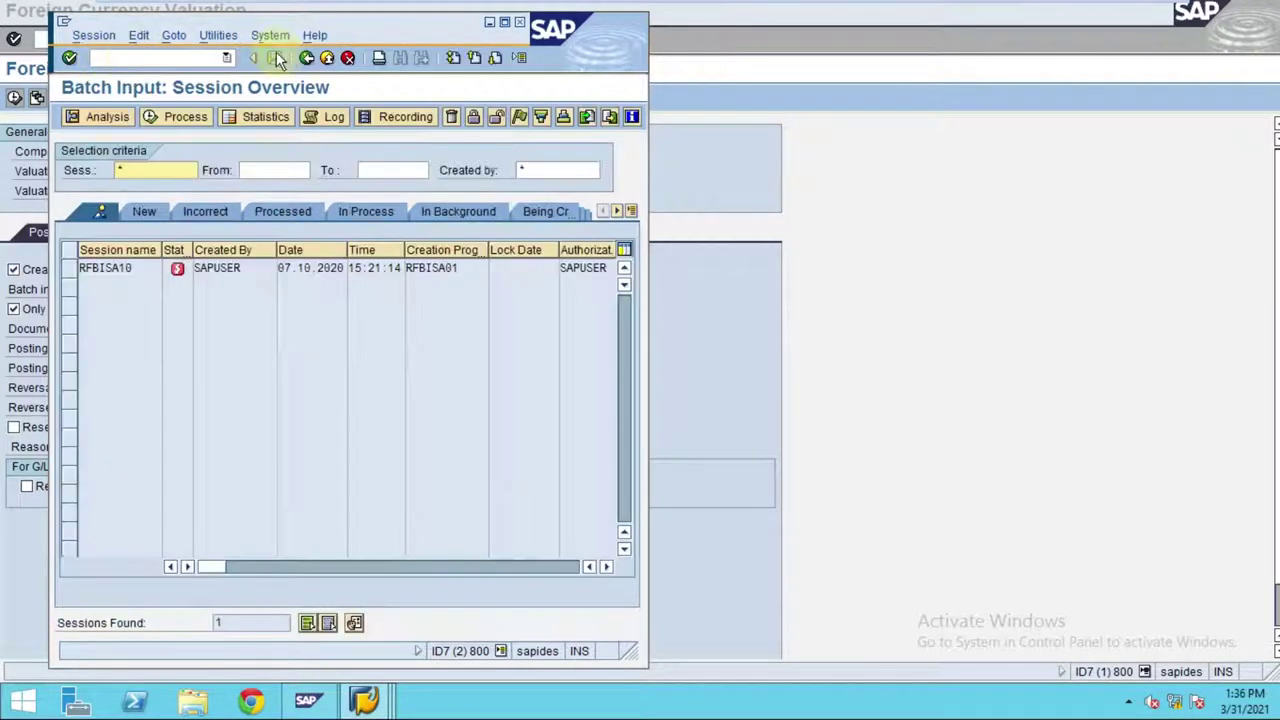
# Move the session overview aside, bring the foreign currency valuation results to the front, and examine the difference and amount posted columns.
pyautogui.moveTo(366, 31); pyautogui.dragTo(864, 55)
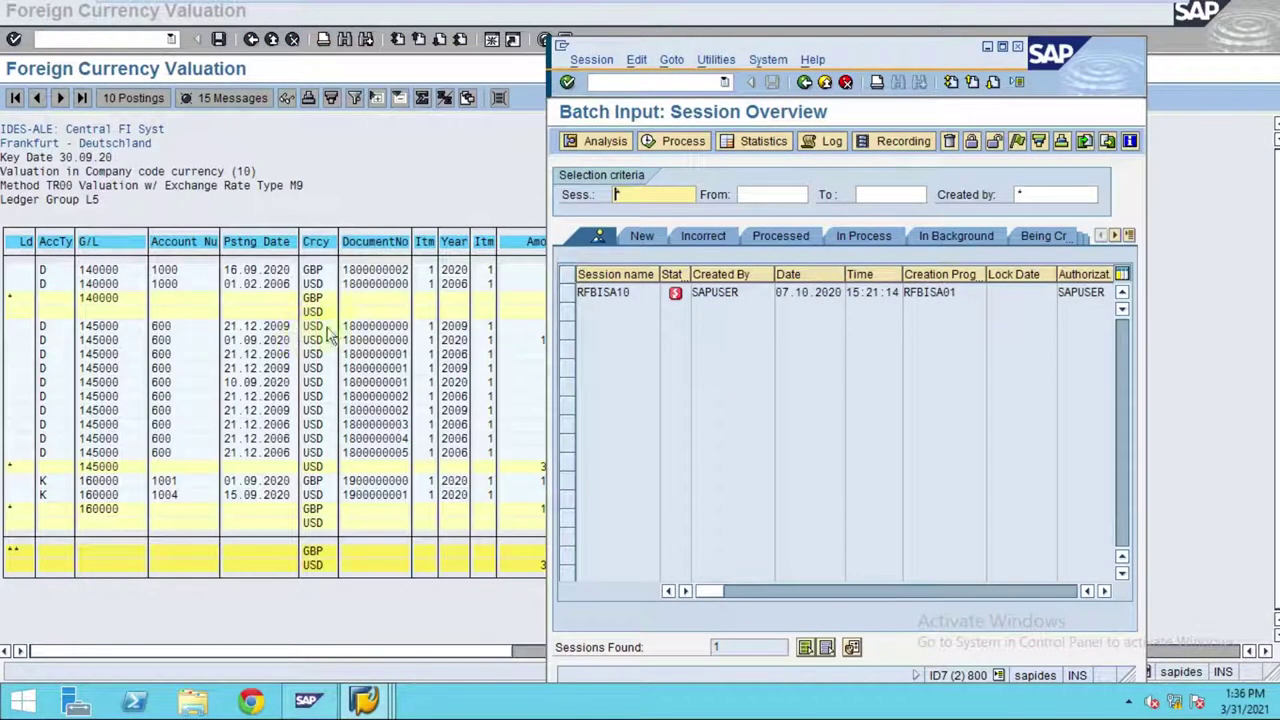
pyautogui.click(394, 179)
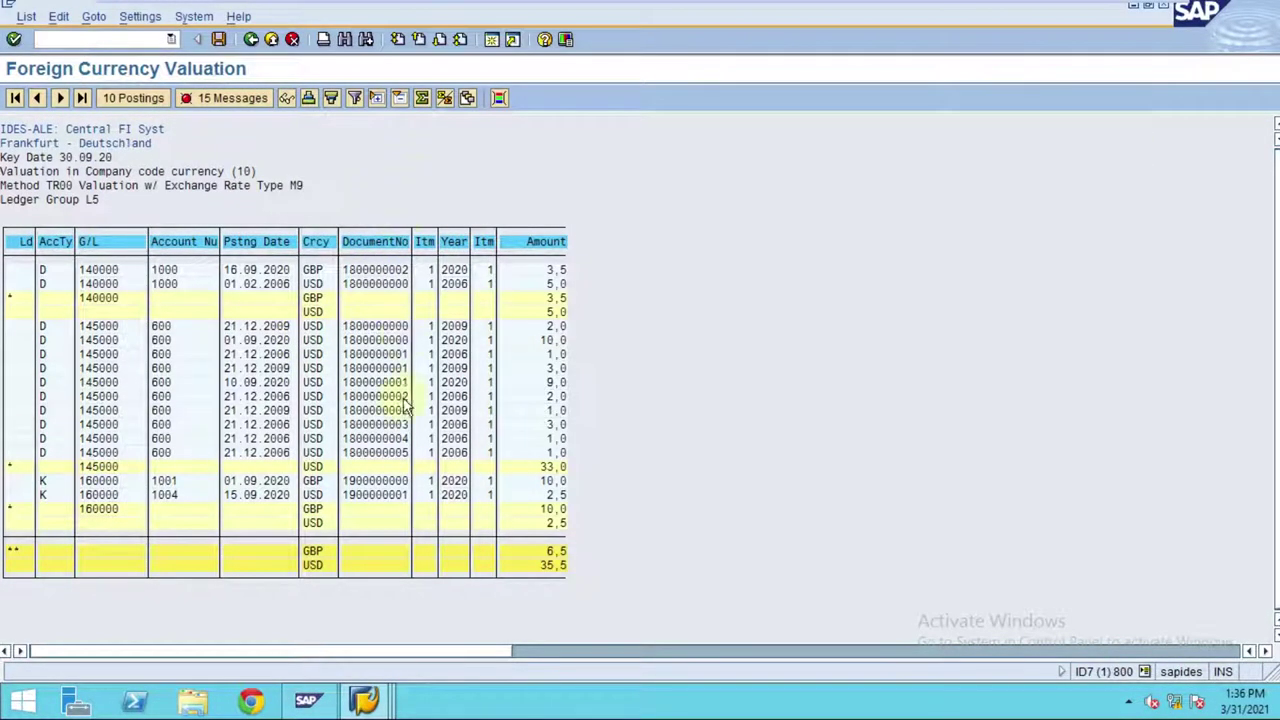
pyautogui.click(555, 652)
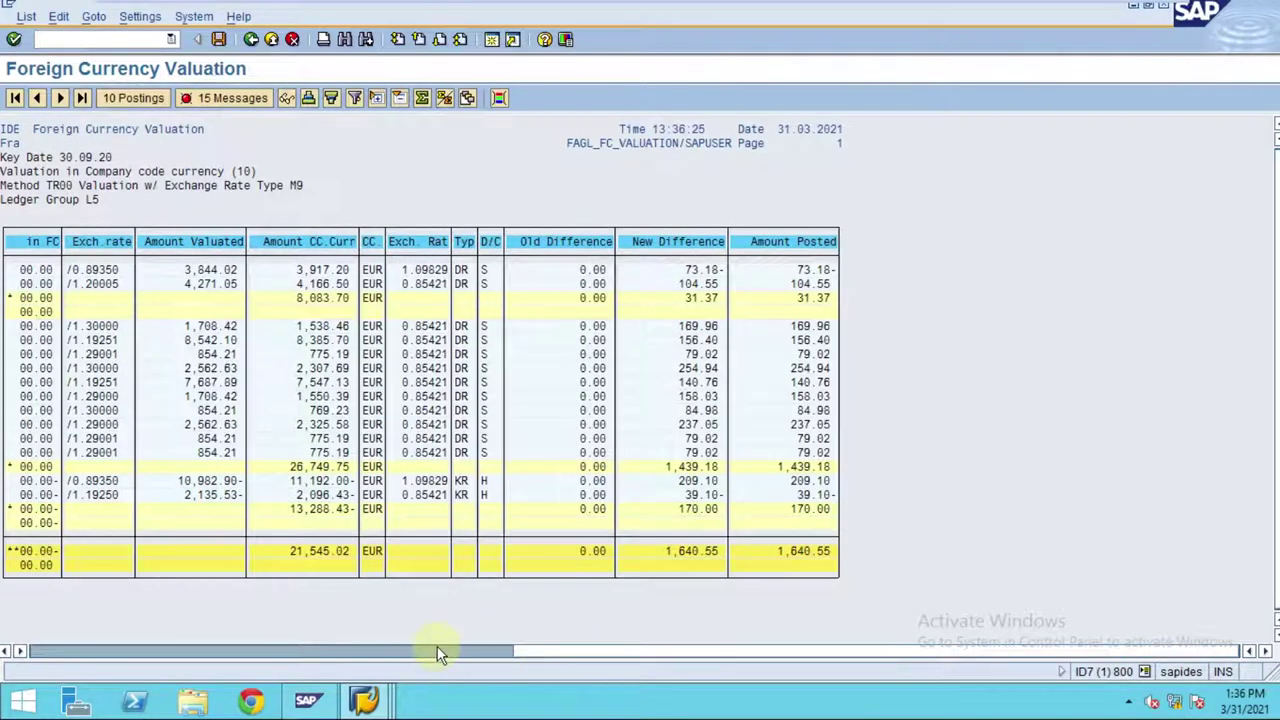
# Open the message log of the foreign currency valuation and examine the error entries for accounts 161099 and 160000.
pyautogui.click(440, 653)
pyautogui.click(220, 97)
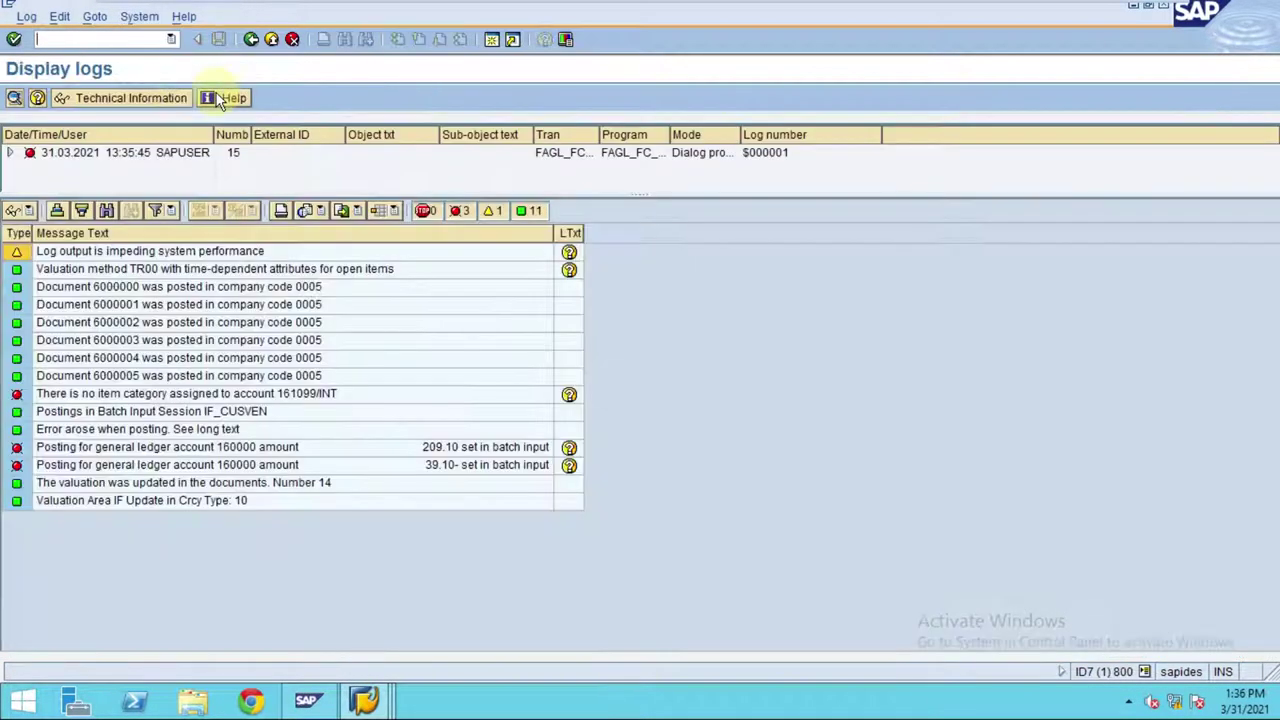
pyautogui.click(181, 395)
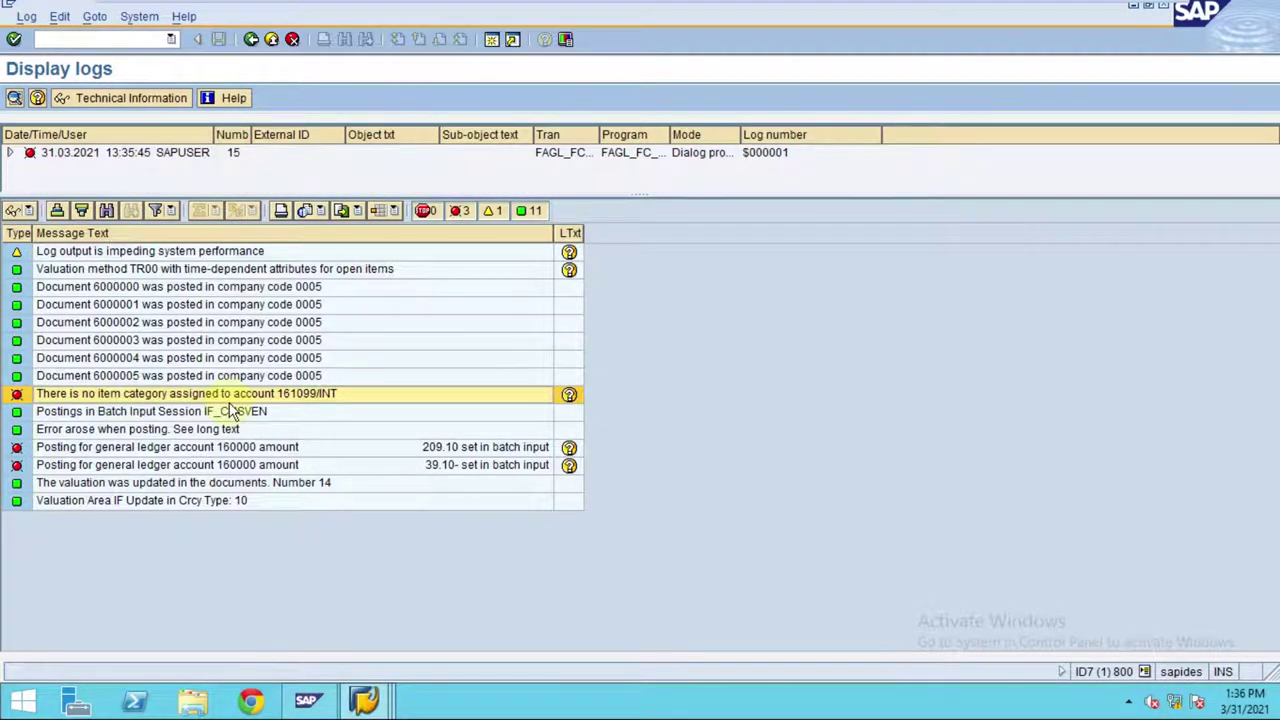
pyautogui.click(237, 449)
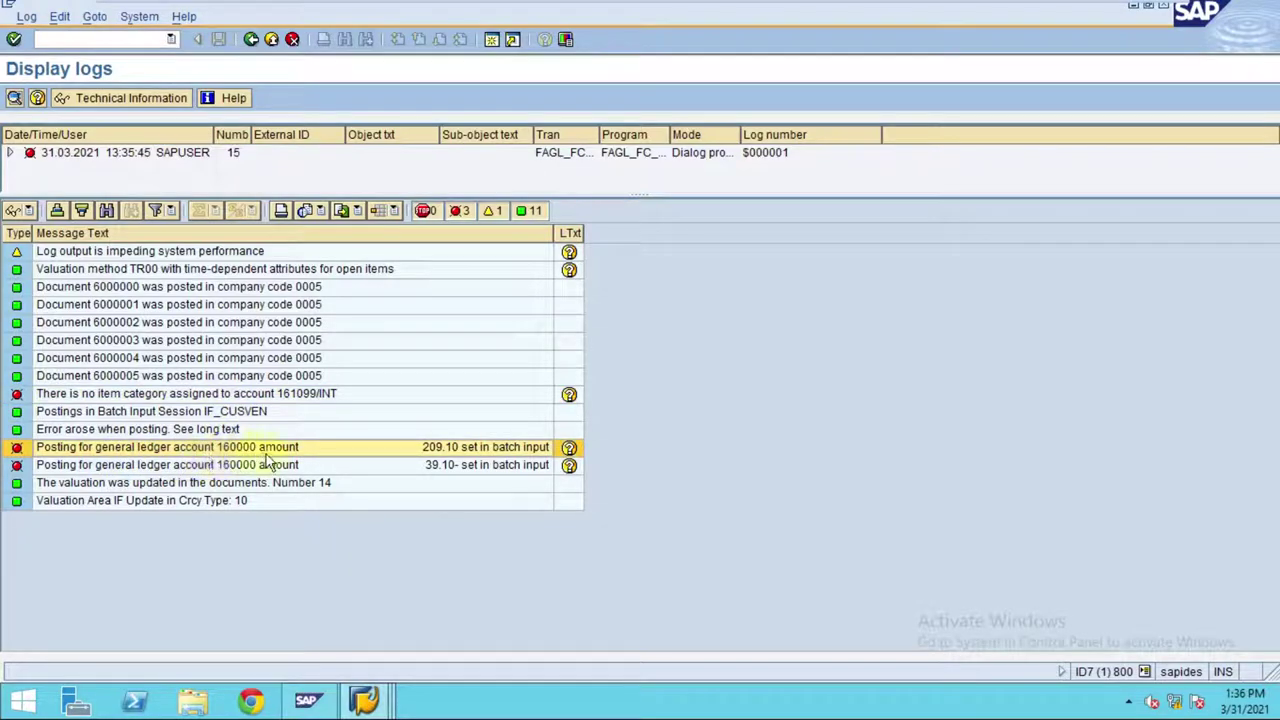
pyautogui.click(193, 465)
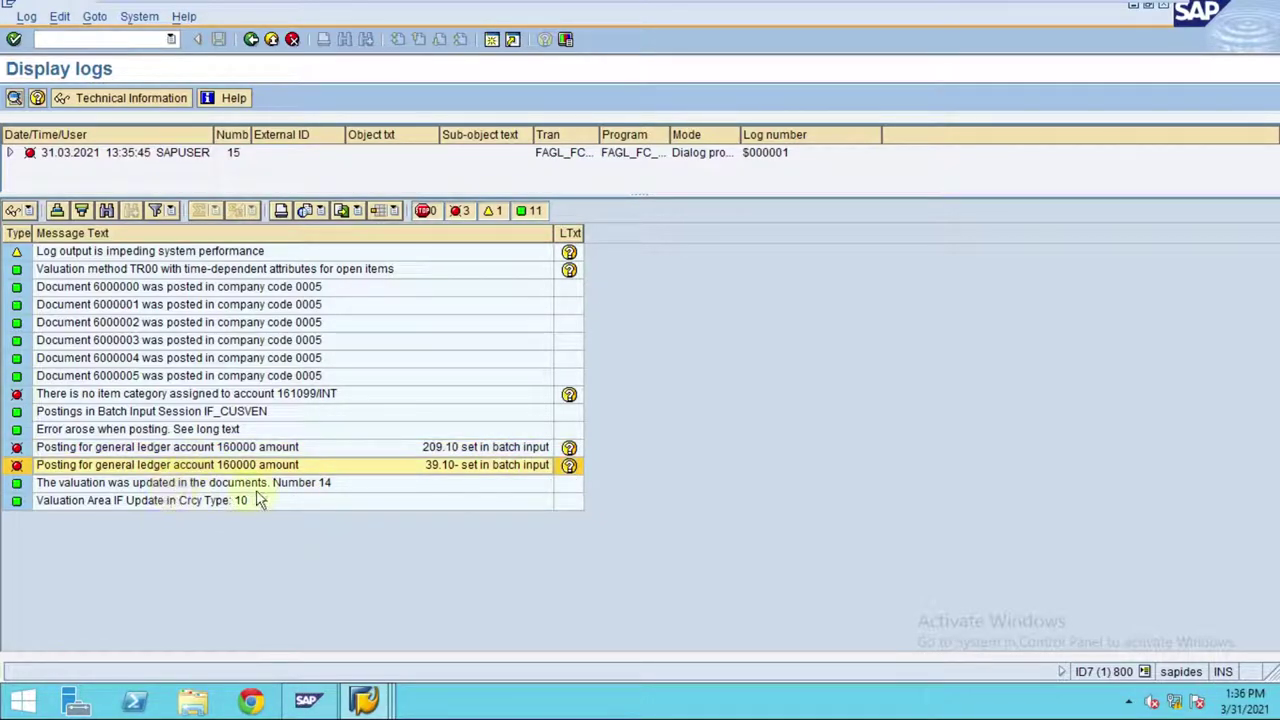
pyautogui.click(242, 394)
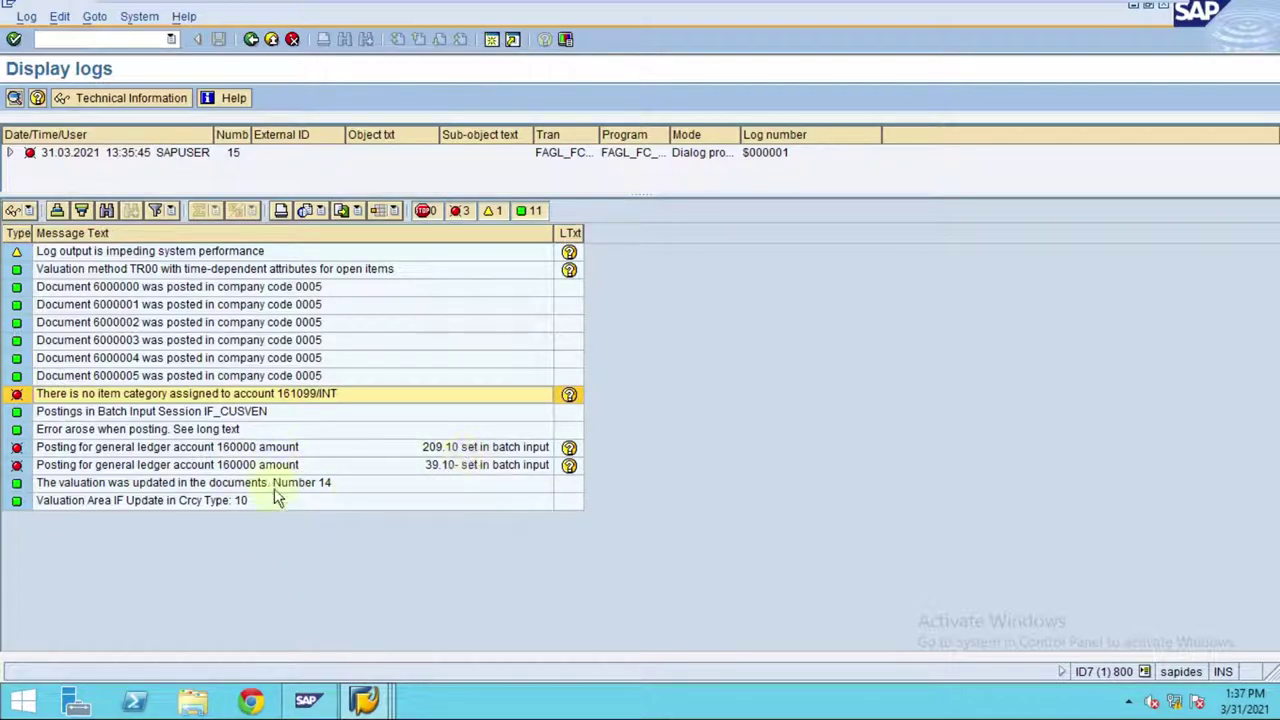
# Refresh the batch input session overview and check the transaction count of session IF_CUSVEN in the enlarged window.
pyautogui.moveTo(364, 699)
pyautogui.click(757, 611)
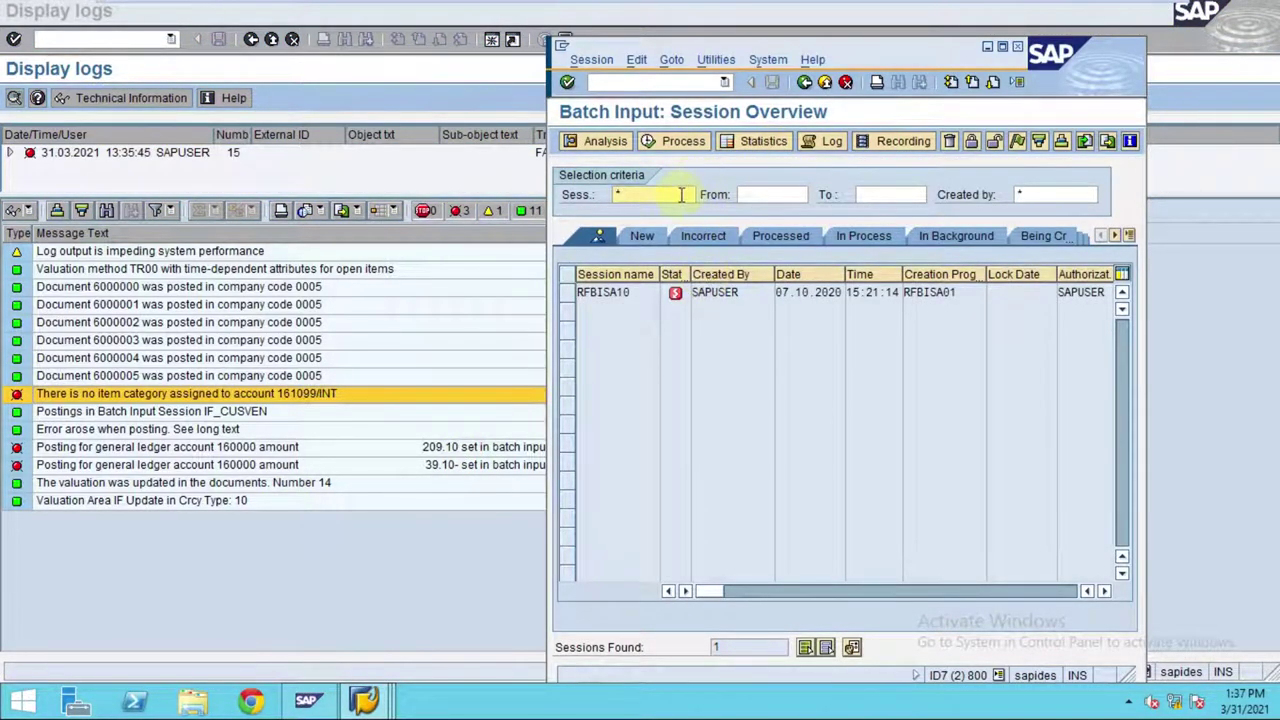
pyautogui.press('Return')
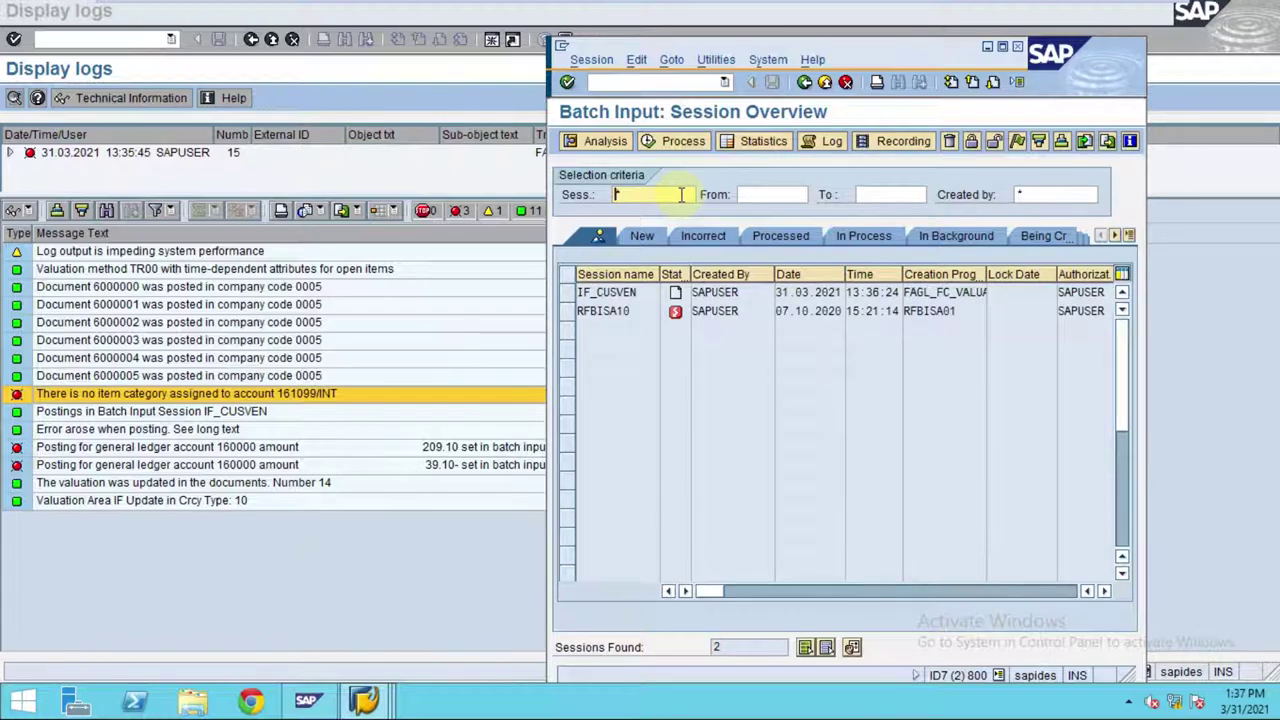
pyautogui.doubleClick(925, 49)
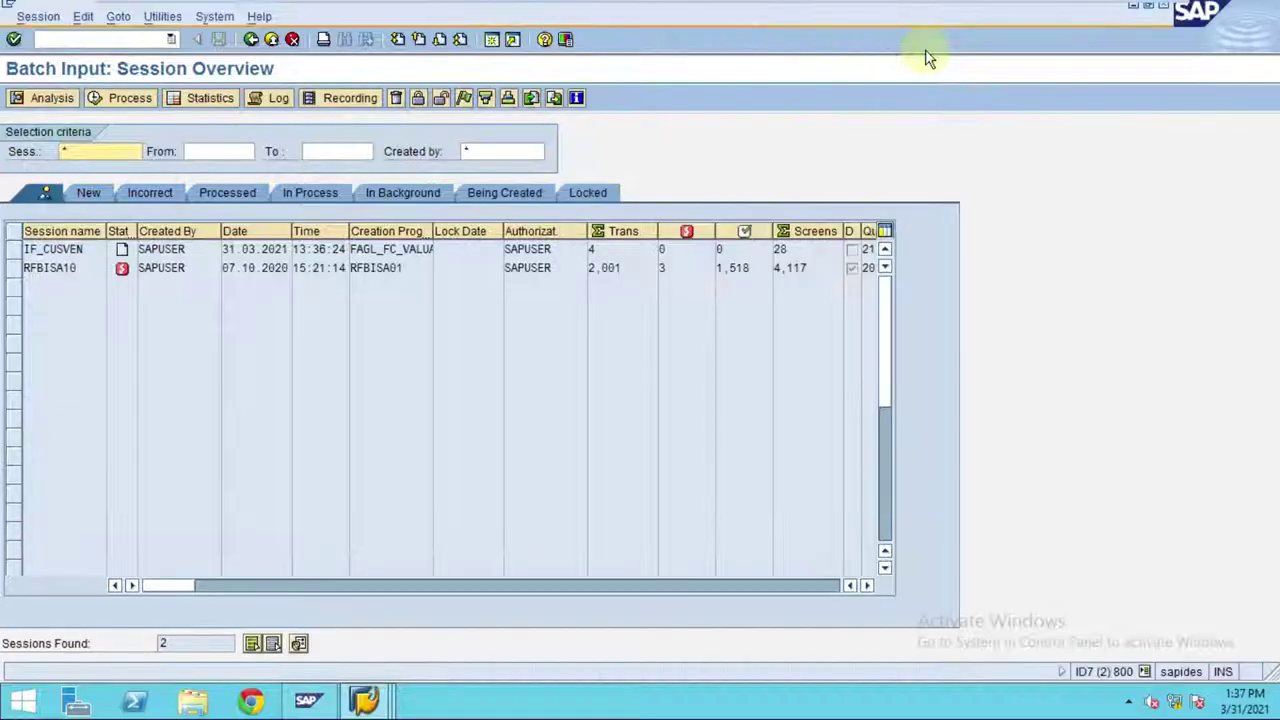
pyautogui.click(596, 250)
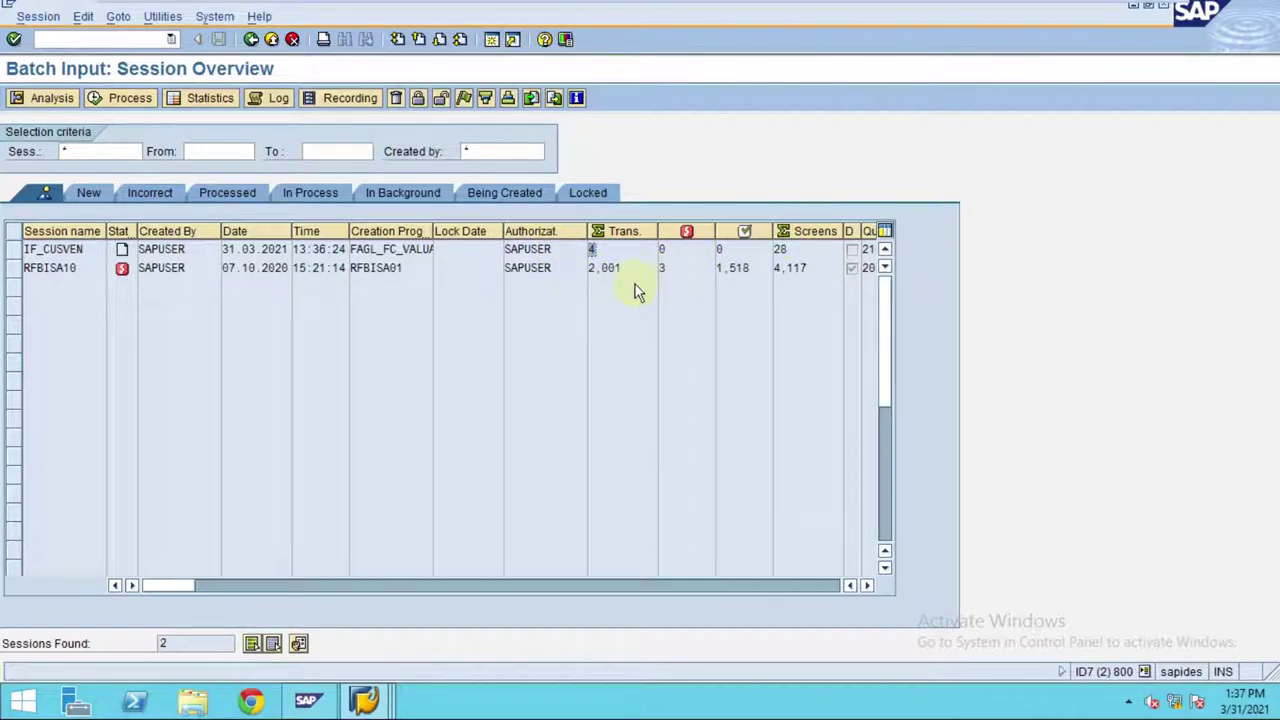
pyautogui.click(1150, 8)
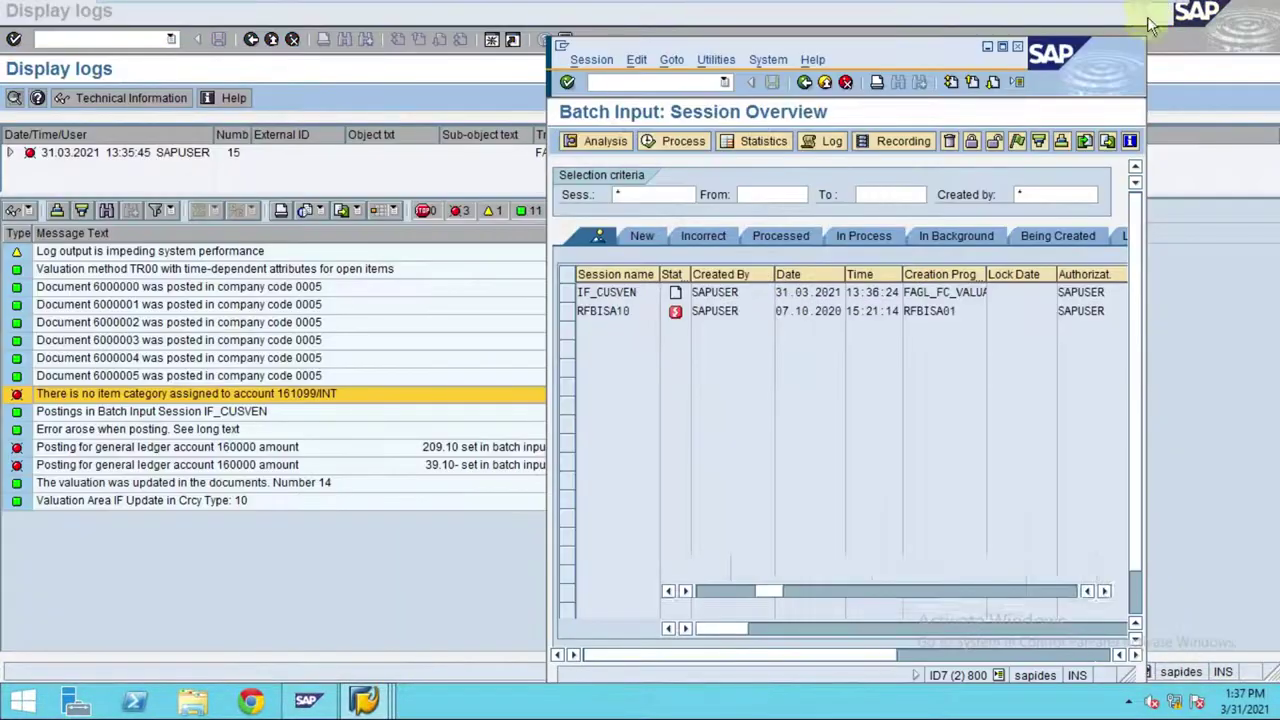
# Return from the message log to the valuation results, open the postings list, and try to display a posted document.
pyautogui.click(153, 314)
pyautogui.click(151, 309)
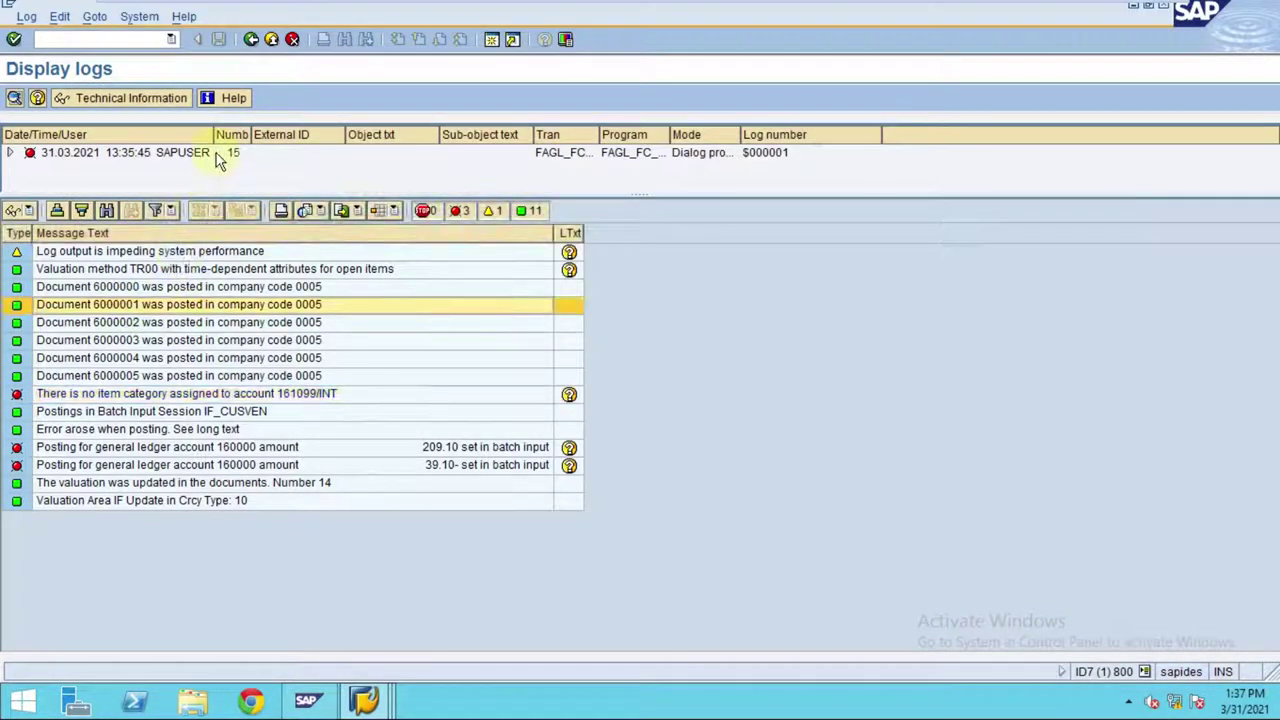
pyautogui.click(256, 39)
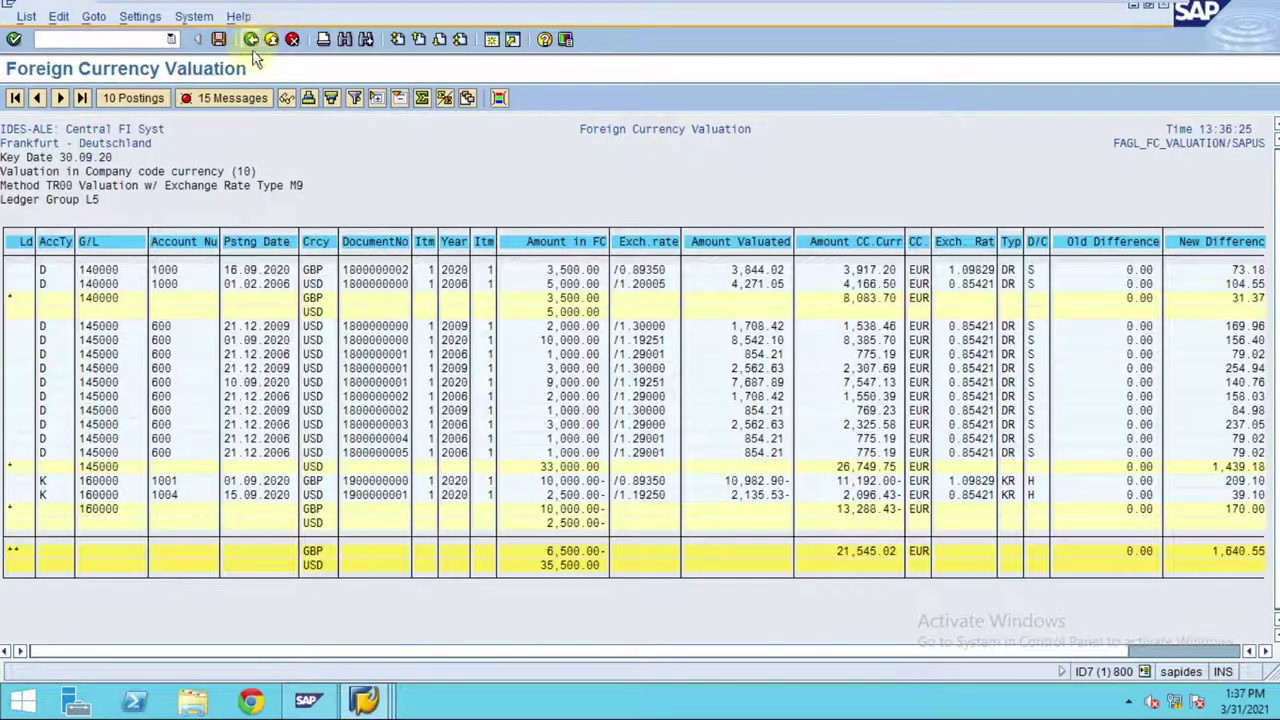
pyautogui.click(125, 100)
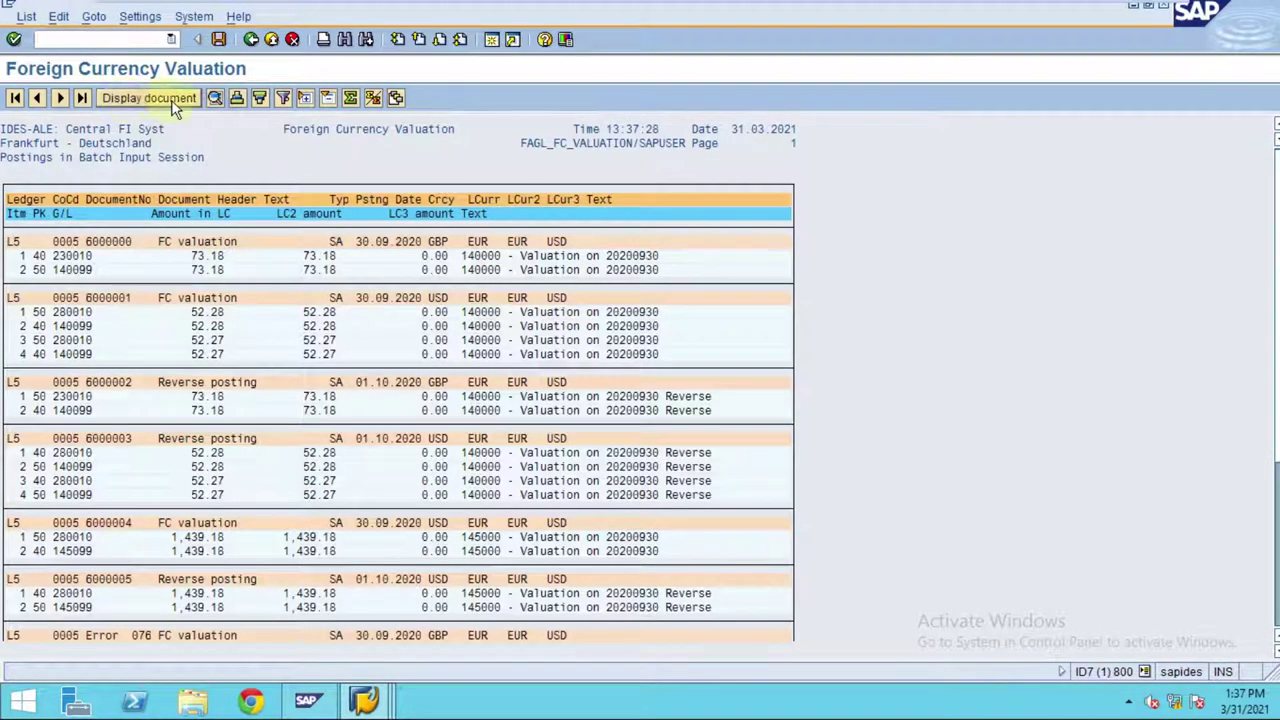
pyautogui.click(171, 99)
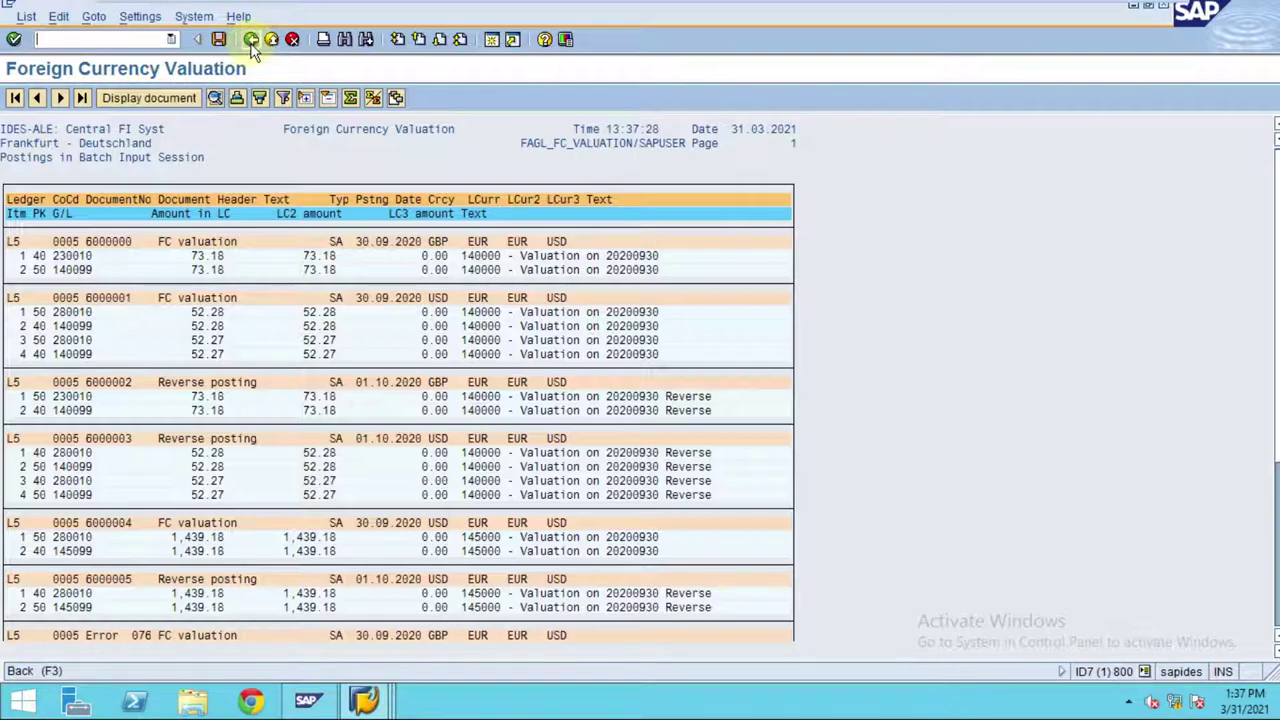
# Switch to the batch input session window, go to transaction /nfb03, and open the document list selection.
pyautogui.moveTo(366, 698)
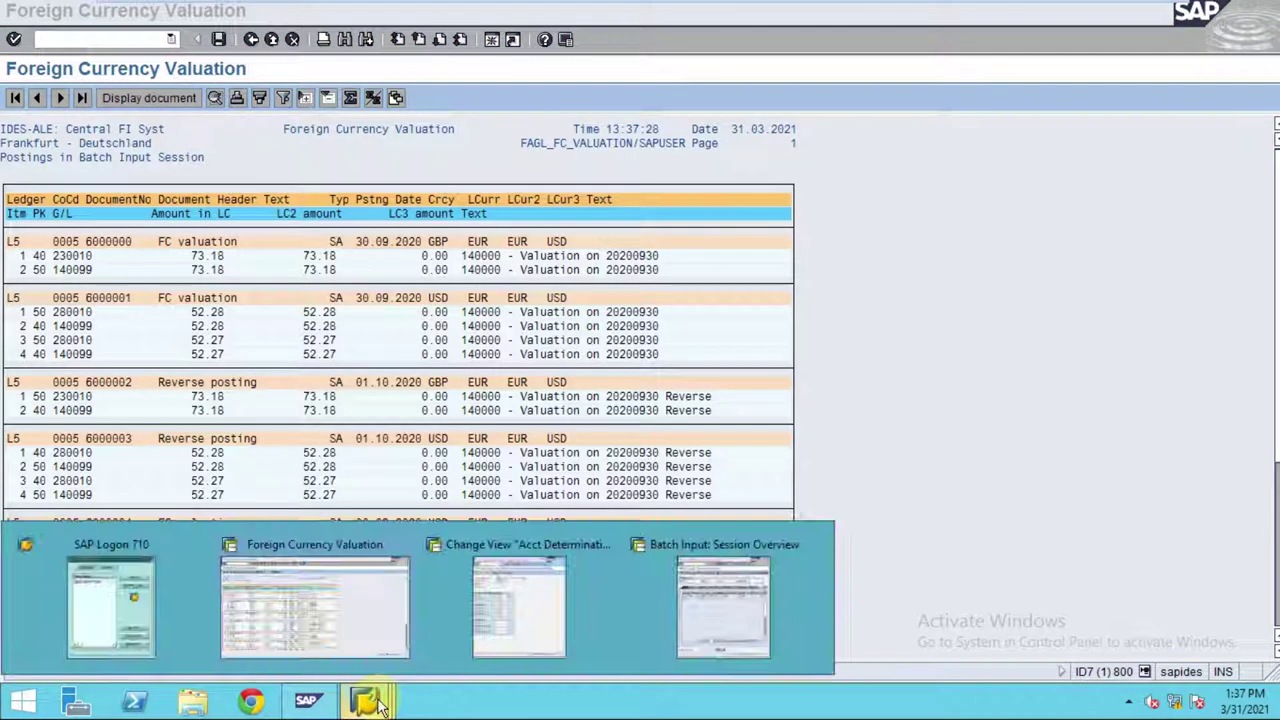
pyautogui.click(676, 643)
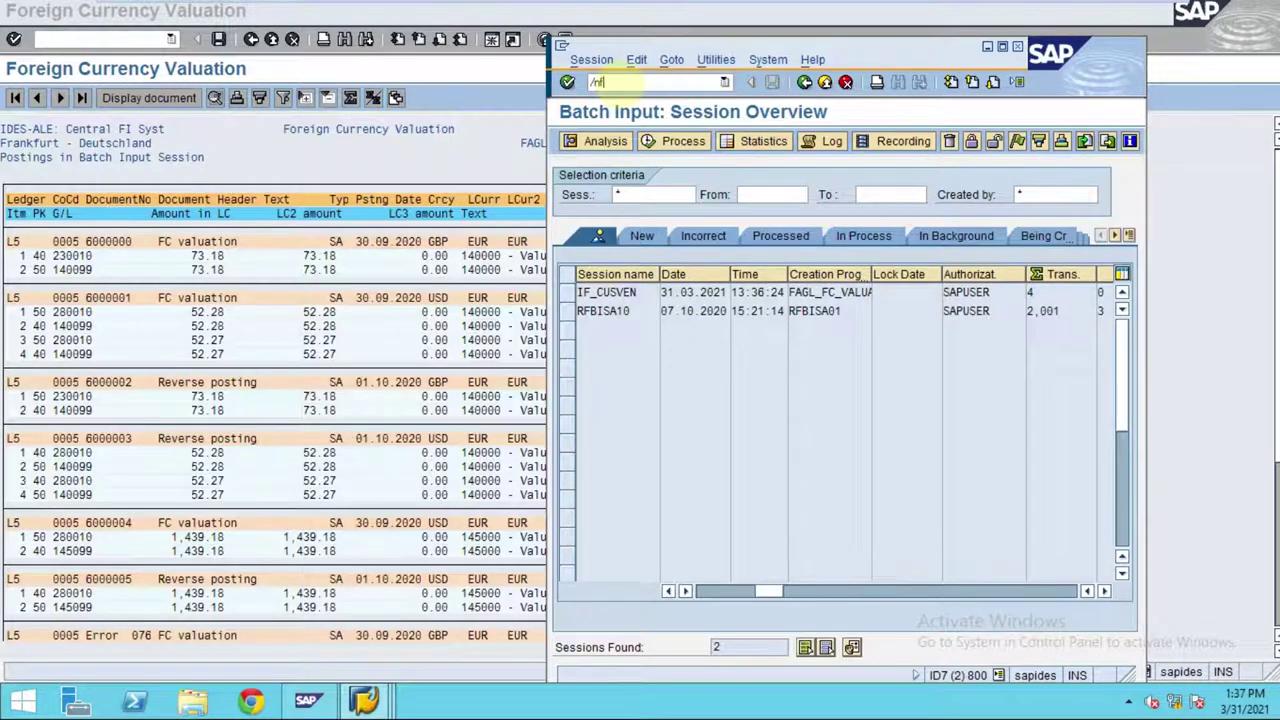
pyautogui.click(622, 85)
pyautogui.write('/nfb03')
pyautogui.press('Return')
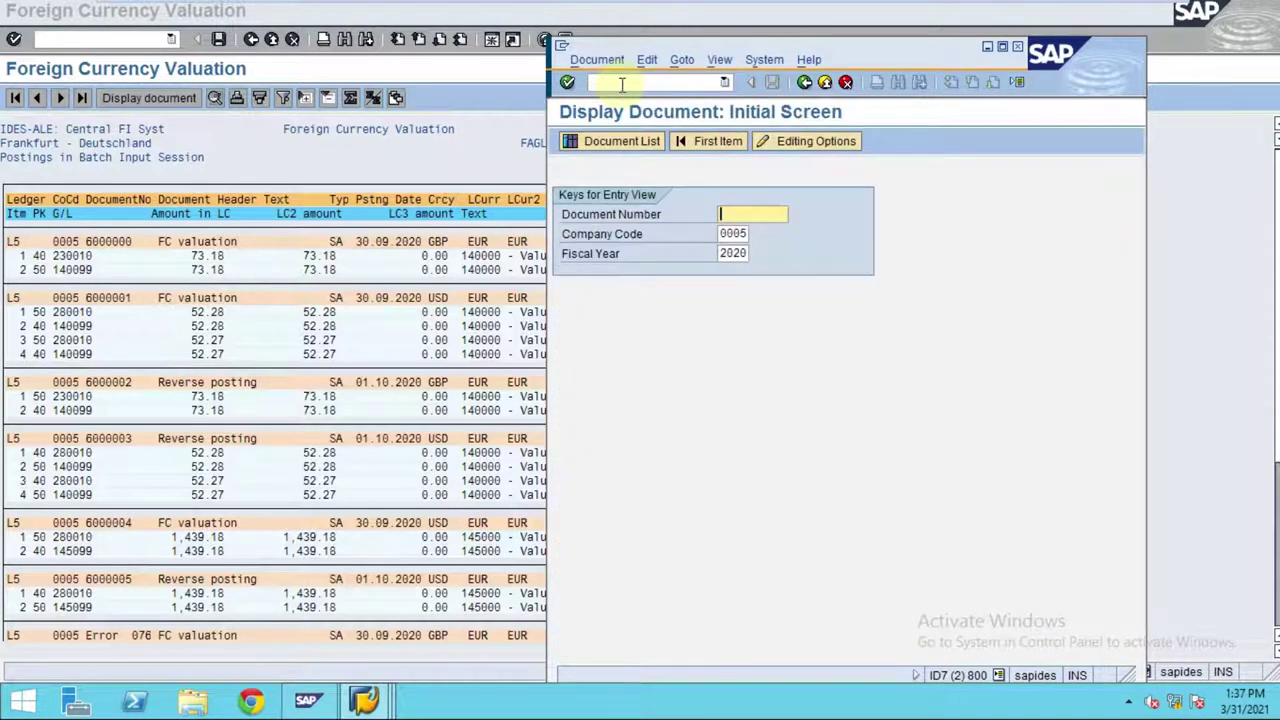
pyautogui.click(611, 141)
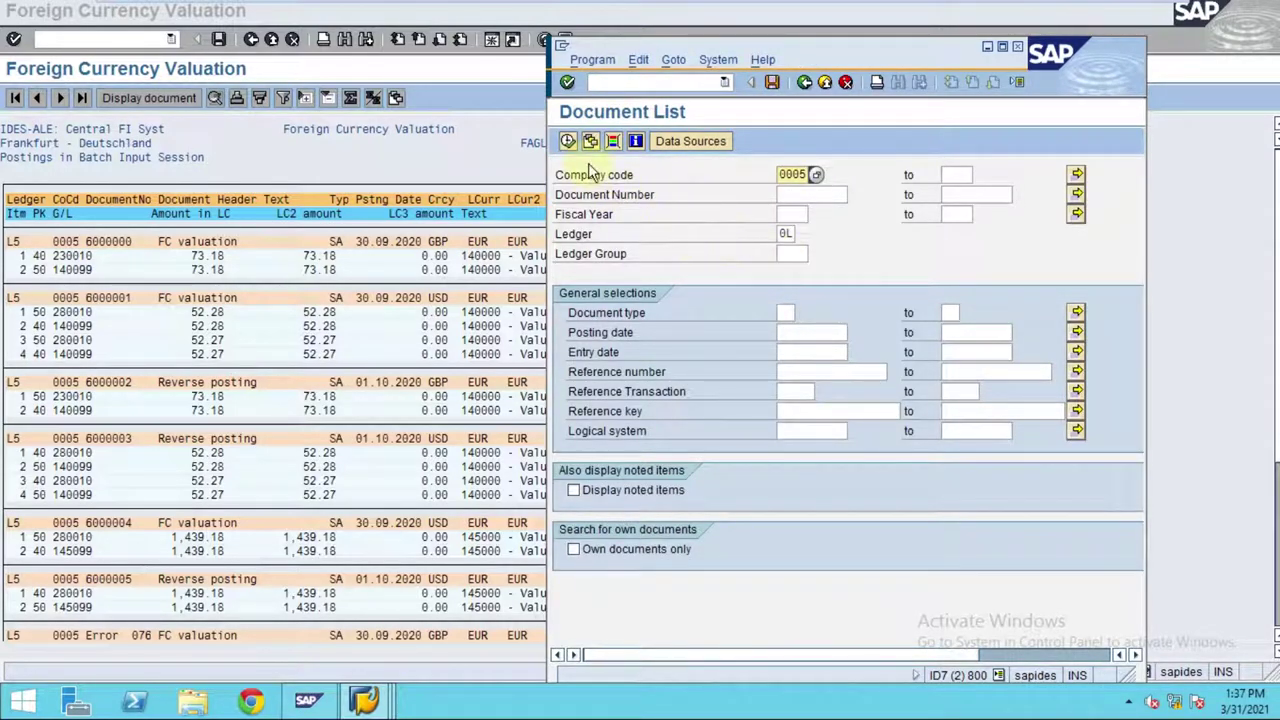
# List the documents of company code 0005 in ledger 0L with entry date 31.03.2021.
pyautogui.click(791, 352)
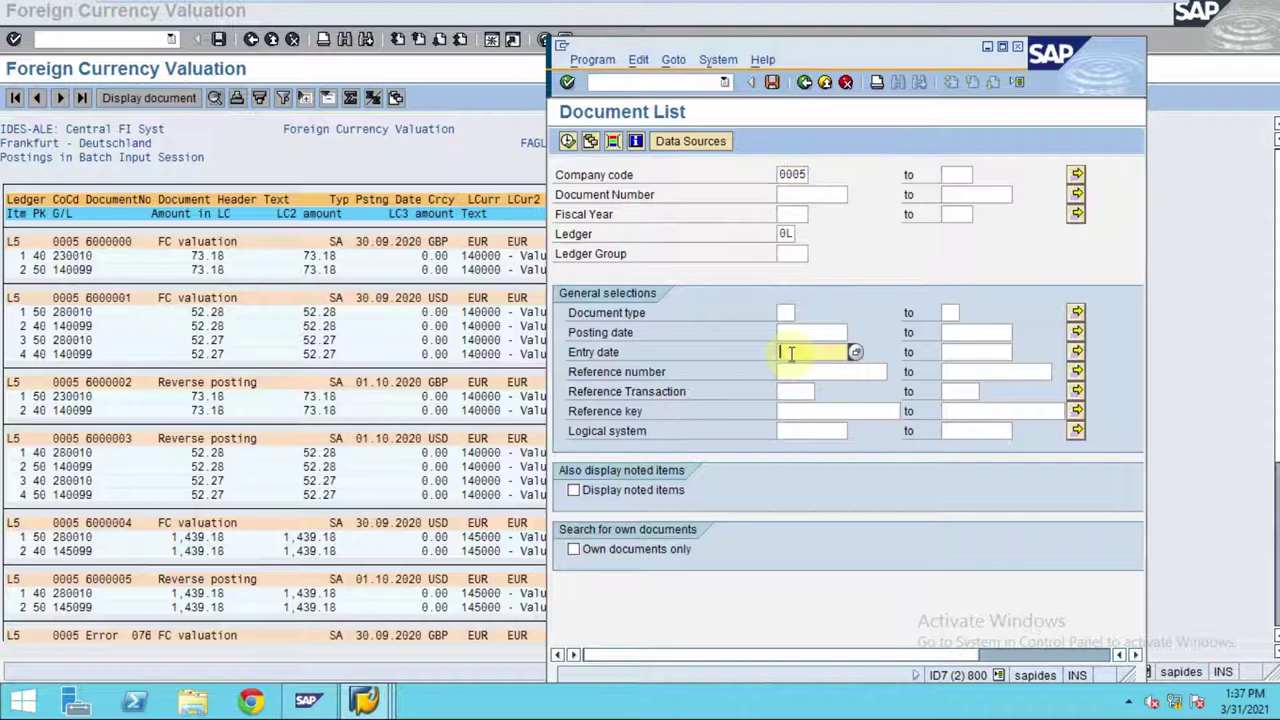
pyautogui.press('Return')
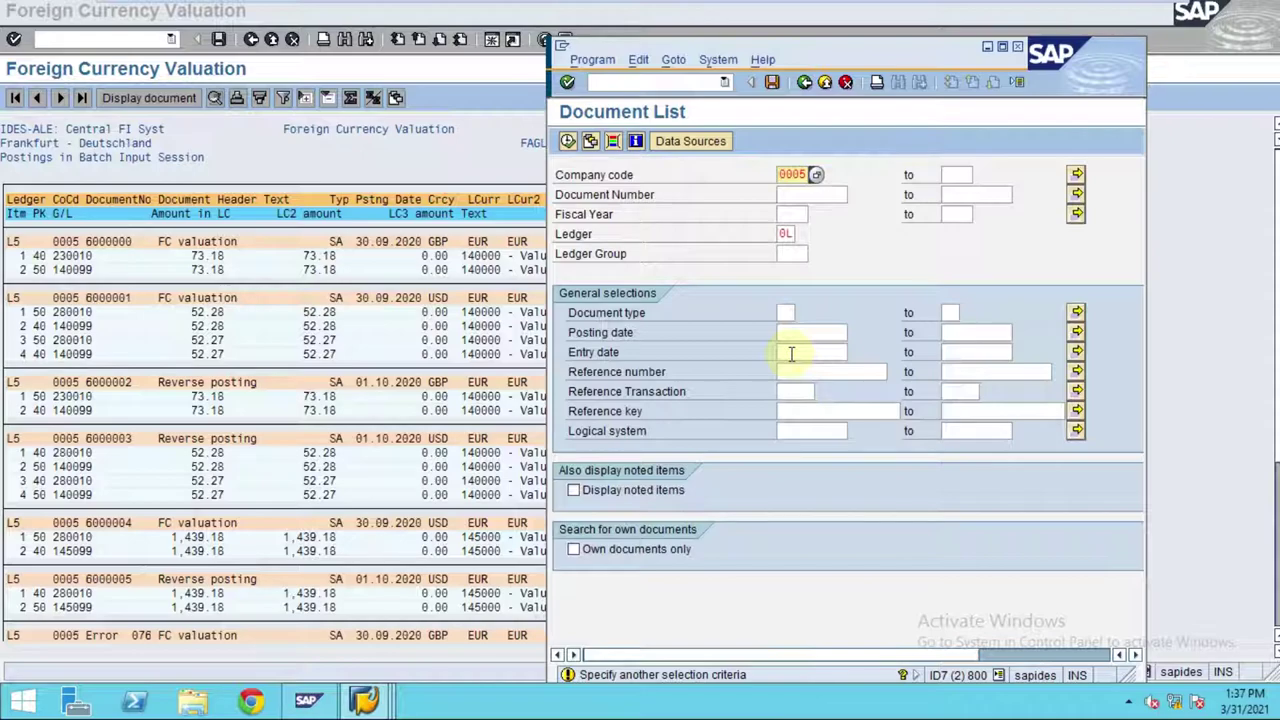
pyautogui.click(791, 352)
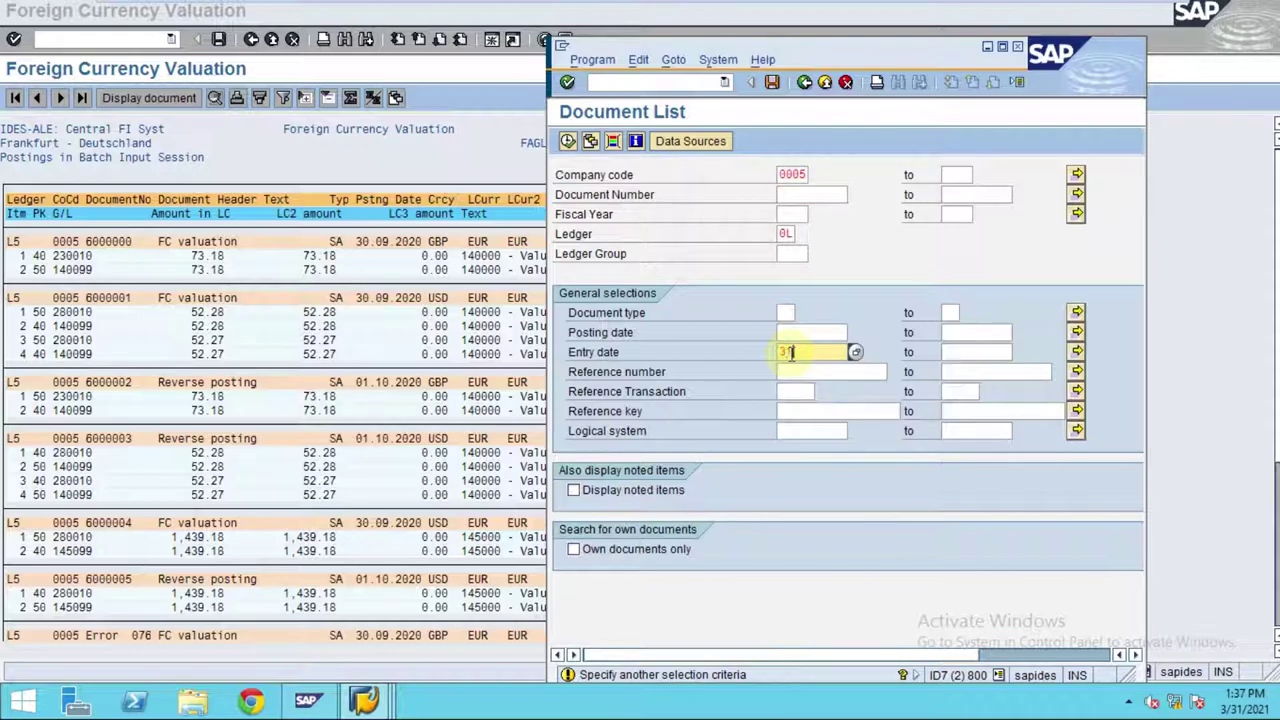
pyautogui.write('31.03.2021')
pyautogui.press('Return')
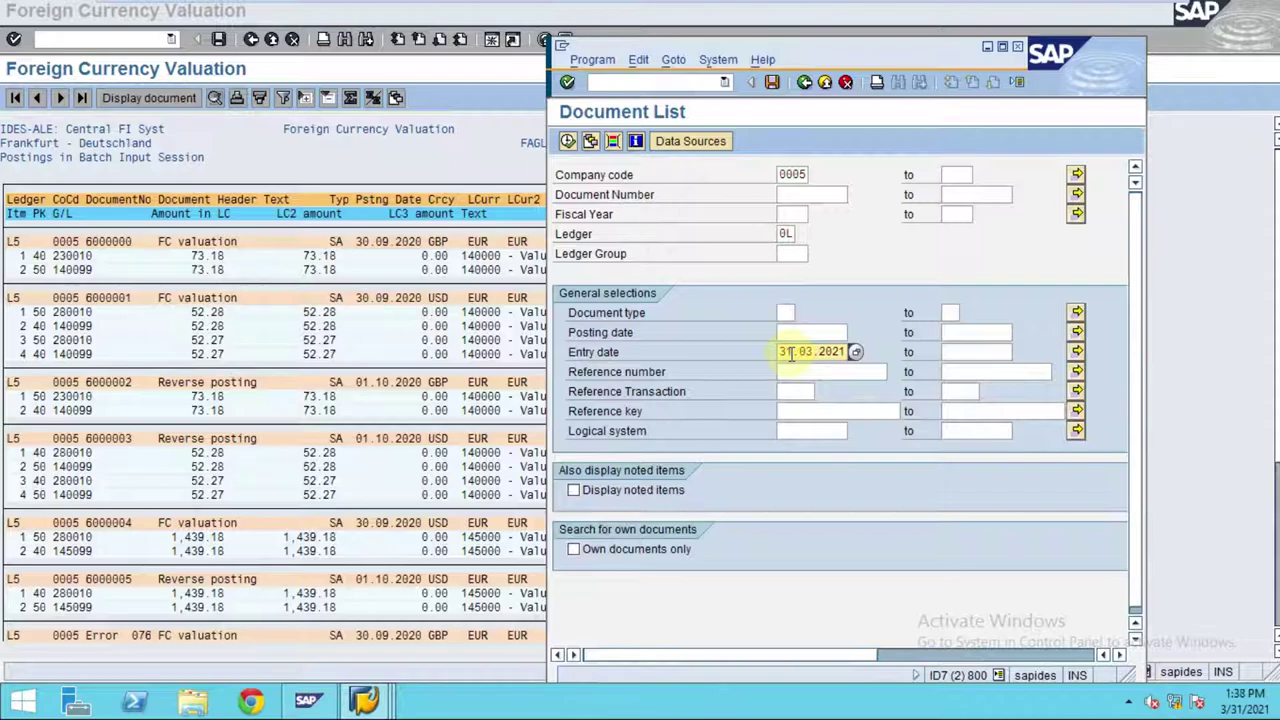
pyautogui.click(571, 143)
pyautogui.click(746, 248)
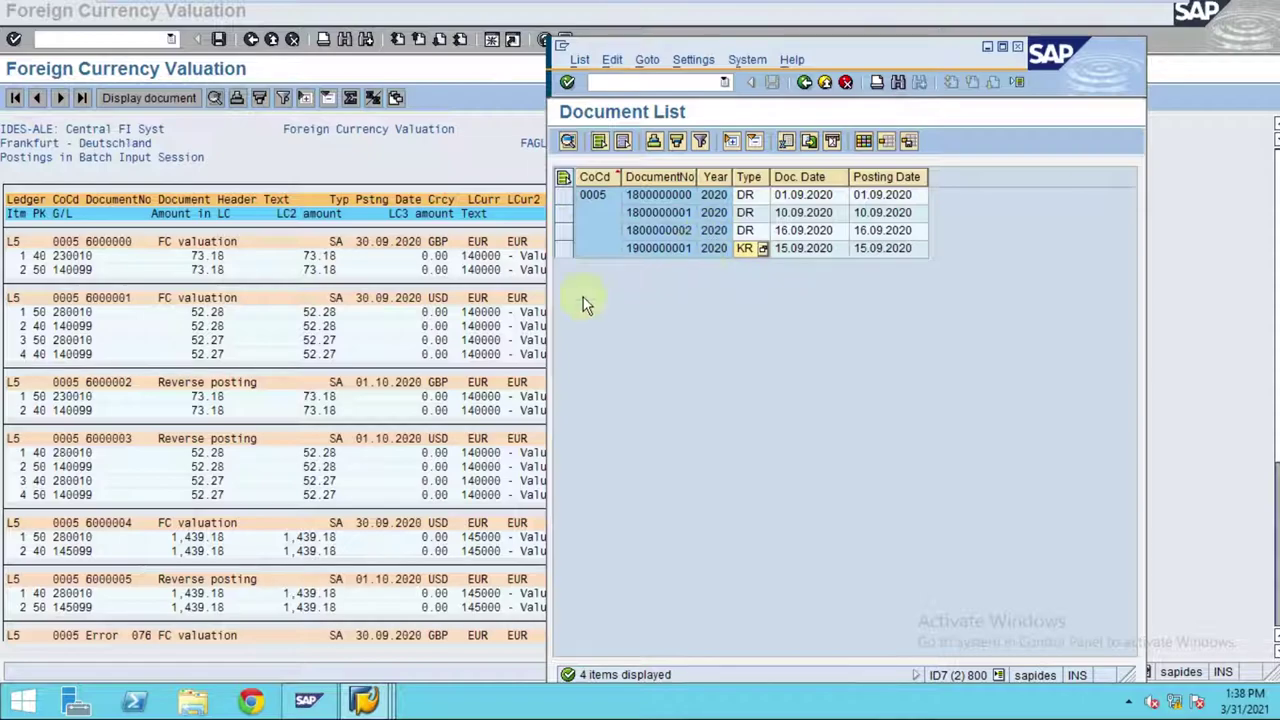
# Leave the document list, open the SAP Customizing Implementation Guide from the SPRO favorite, and expand Financial Accounting (New).
pyautogui.click(806, 83)
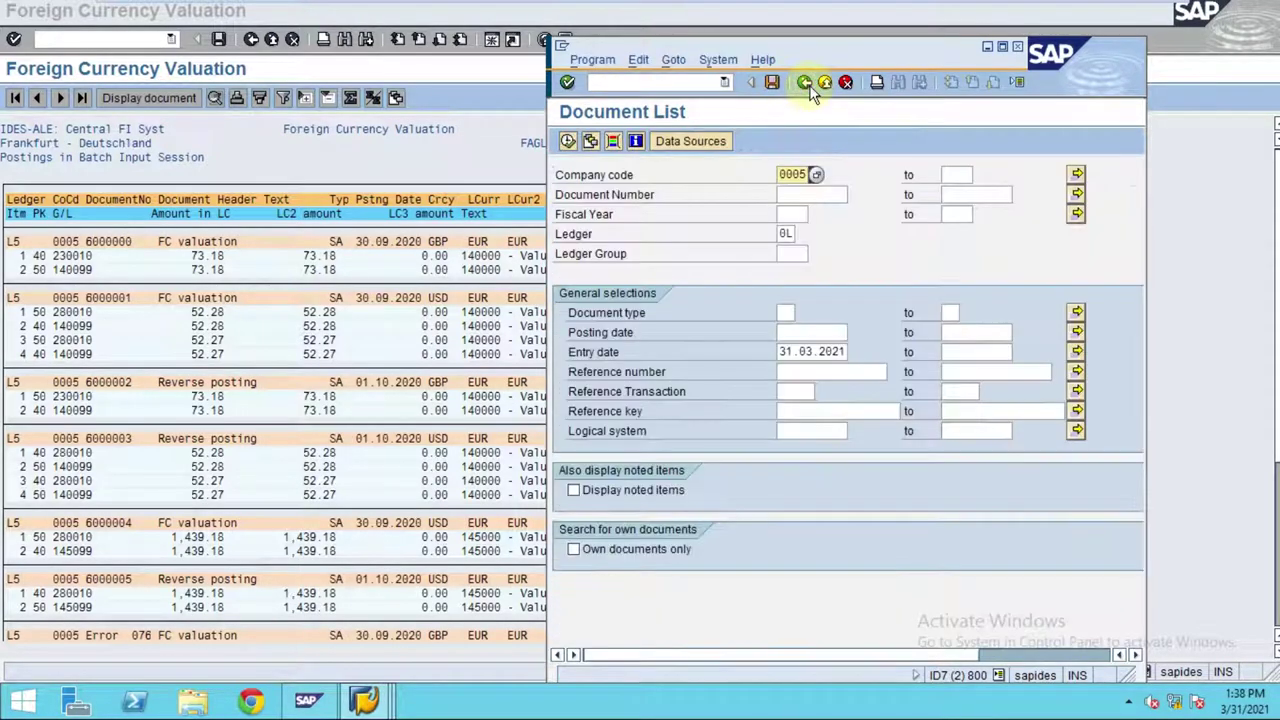
pyautogui.click(806, 83)
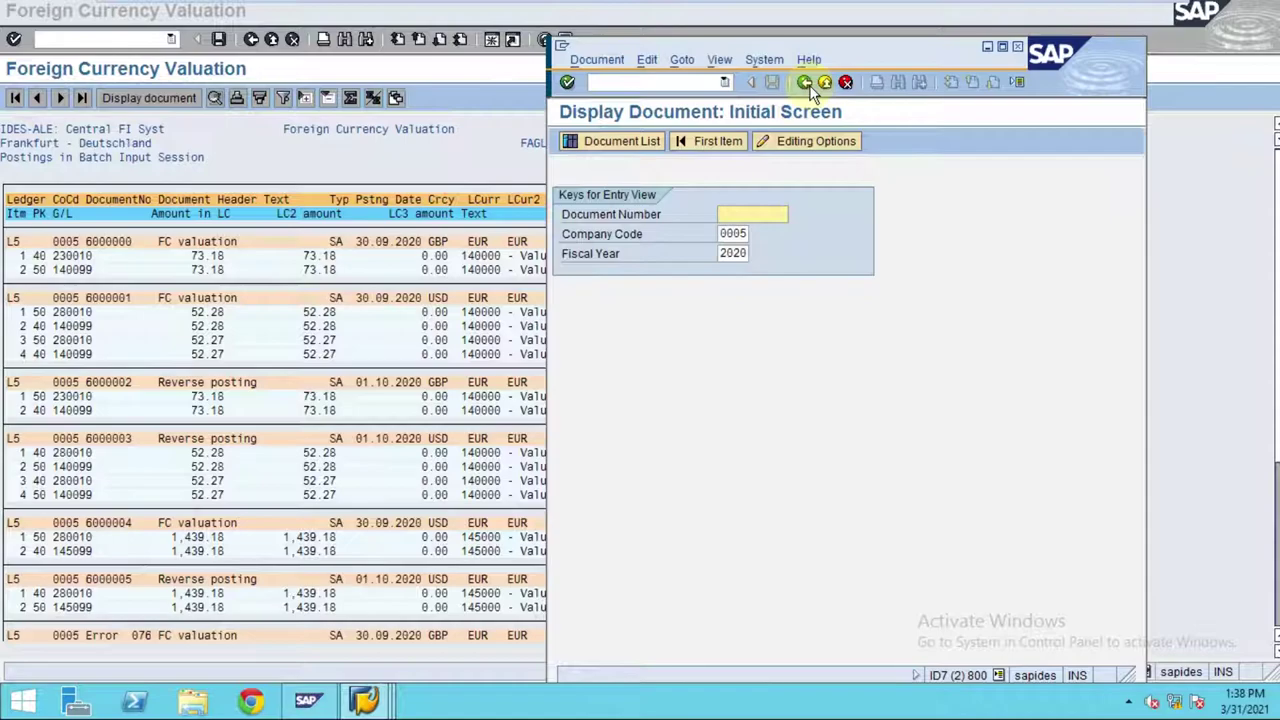
pyautogui.click(800, 88)
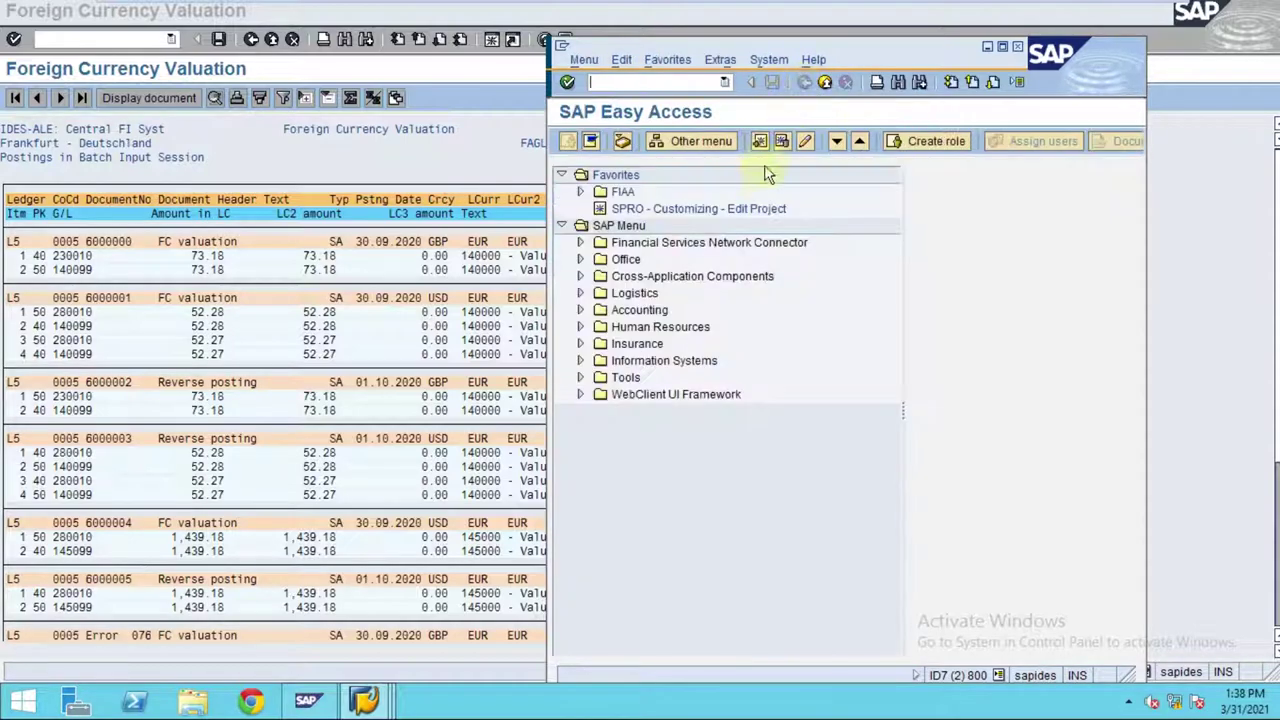
pyautogui.doubleClick(712, 206)
pyautogui.click(630, 141)
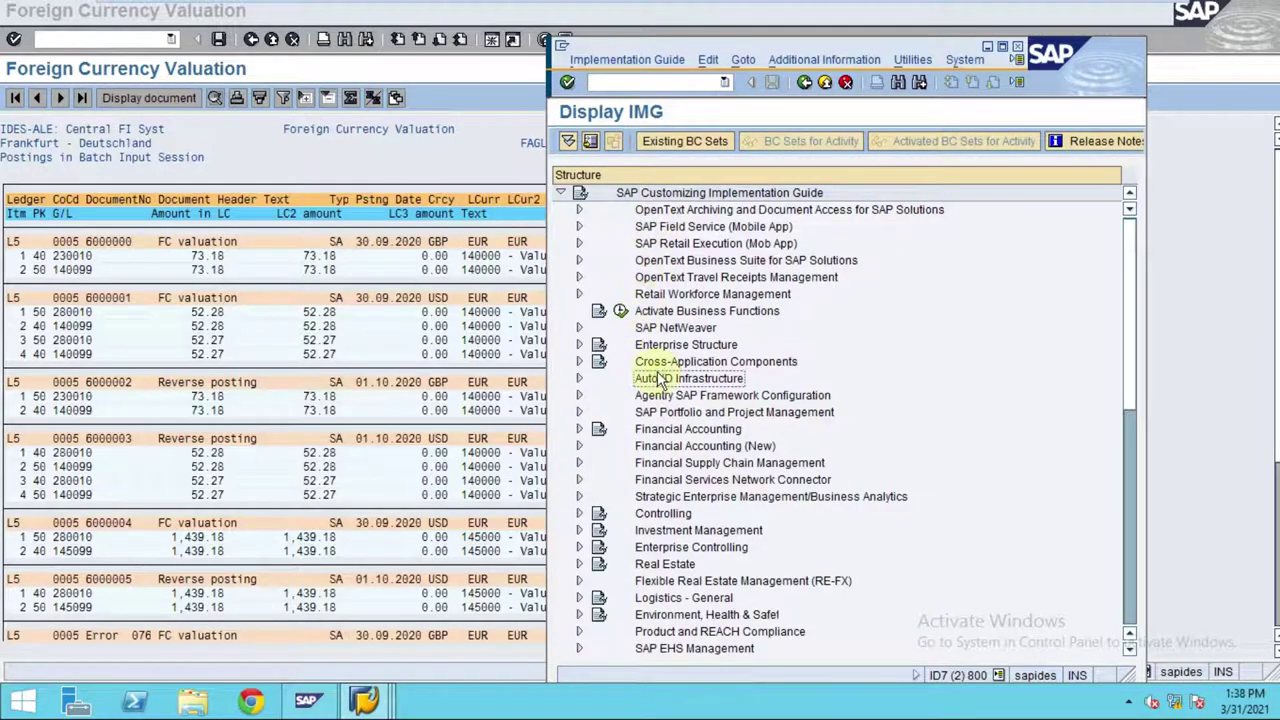
pyautogui.click(579, 447)
pyautogui.click(598, 464)
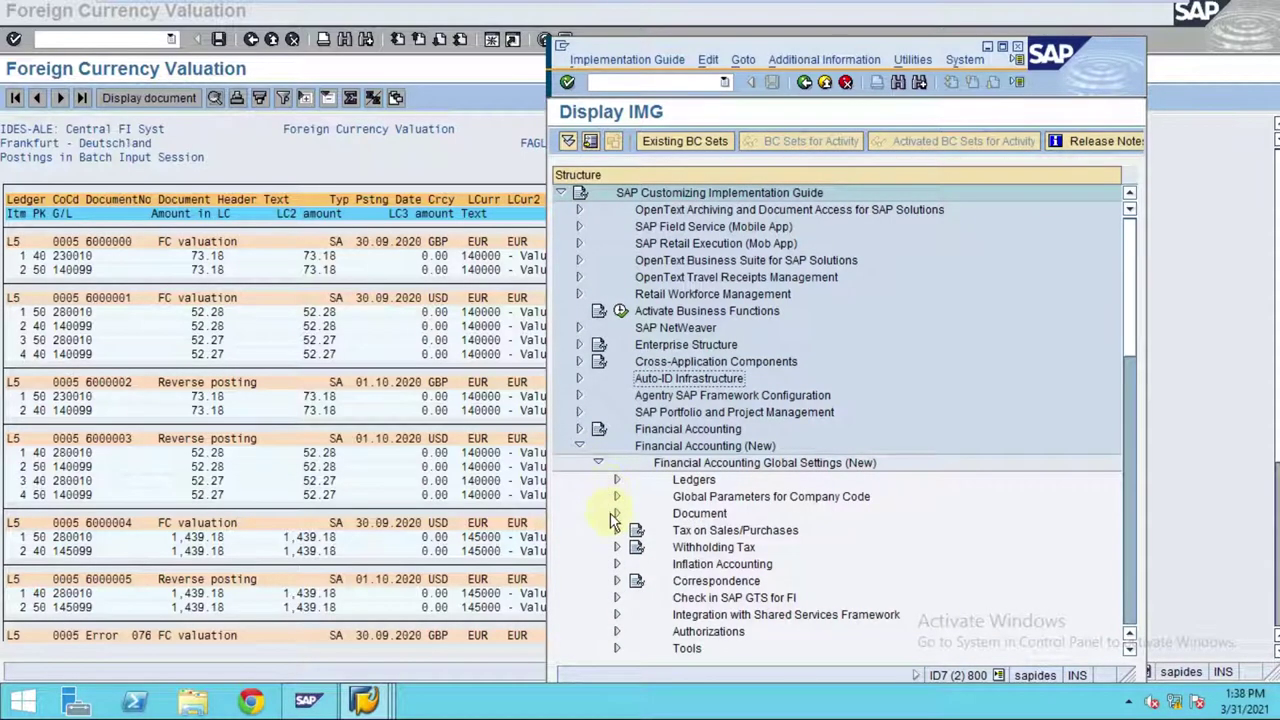
pyautogui.click(612, 513)
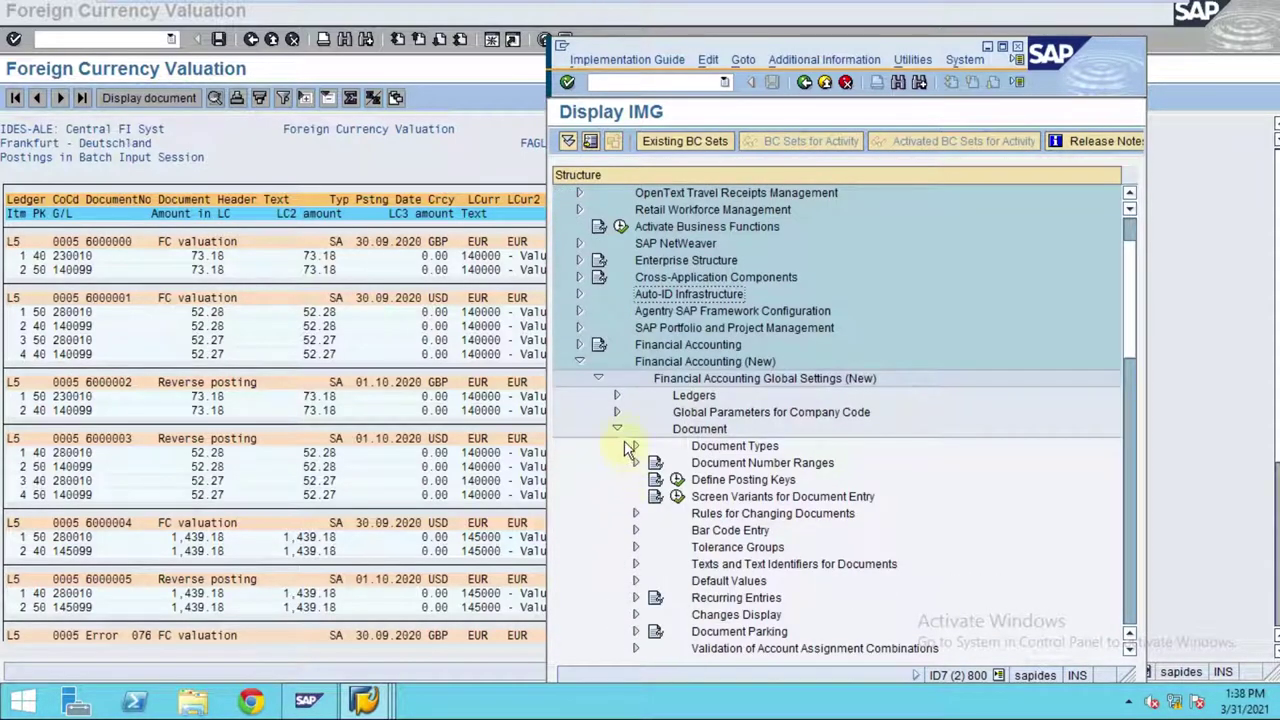
pyautogui.scroll(-2, 623, 421)
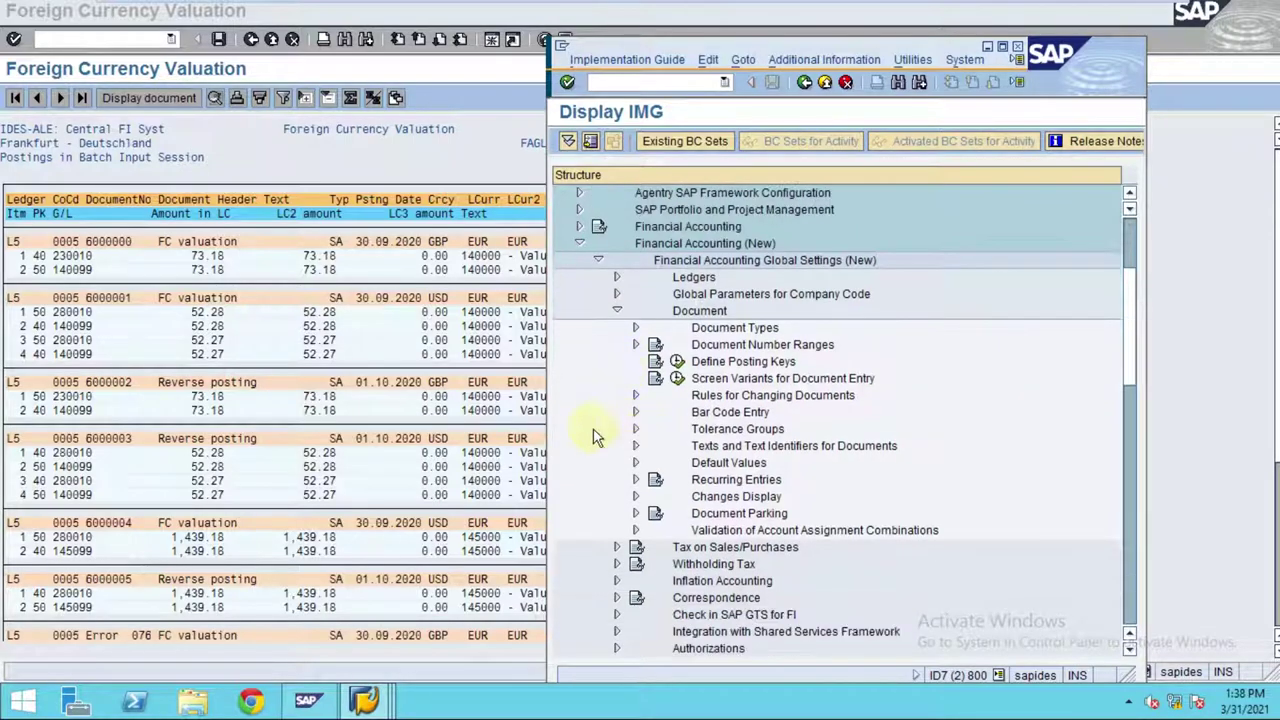
pyautogui.click(617, 278)
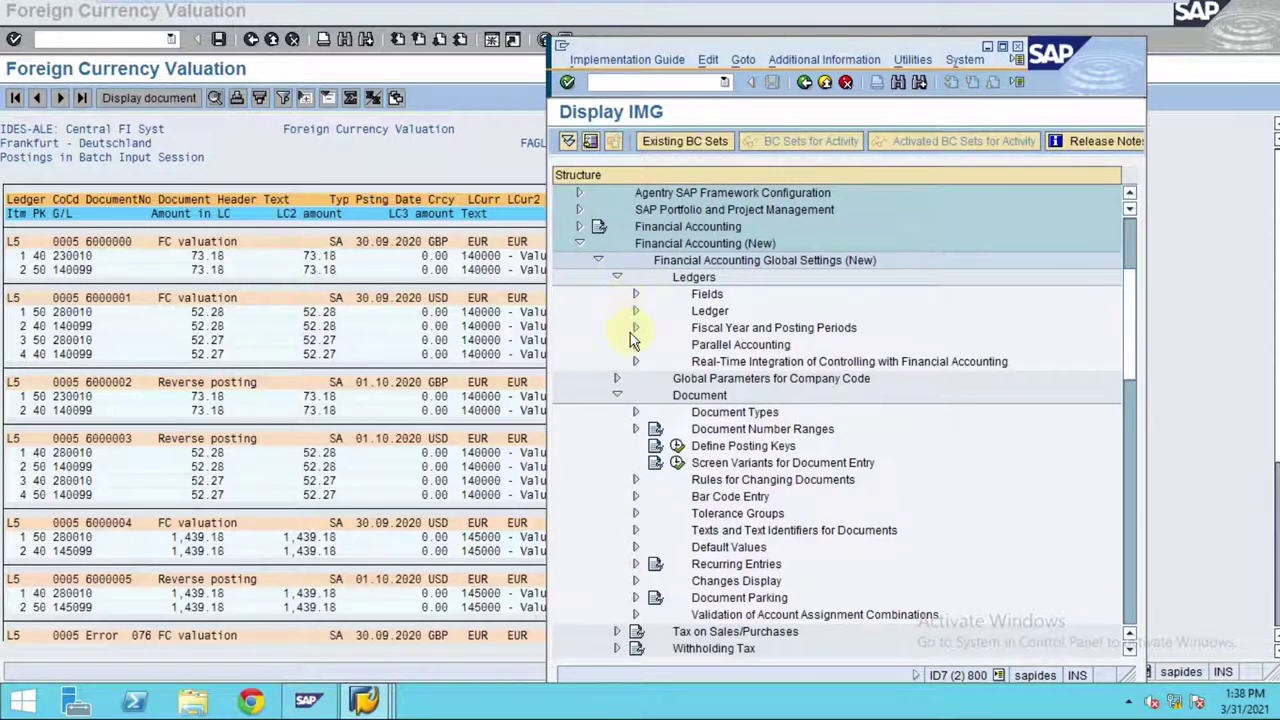
pyautogui.click(617, 278)
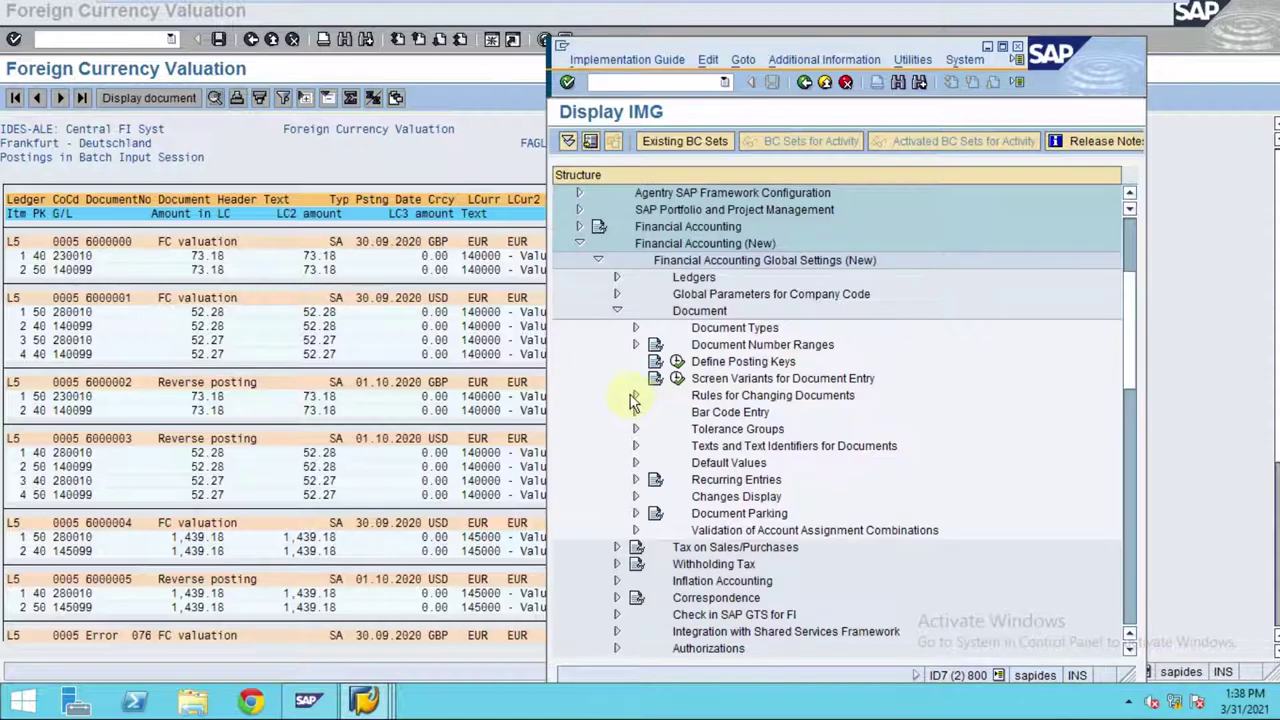
pyautogui.click(596, 263)
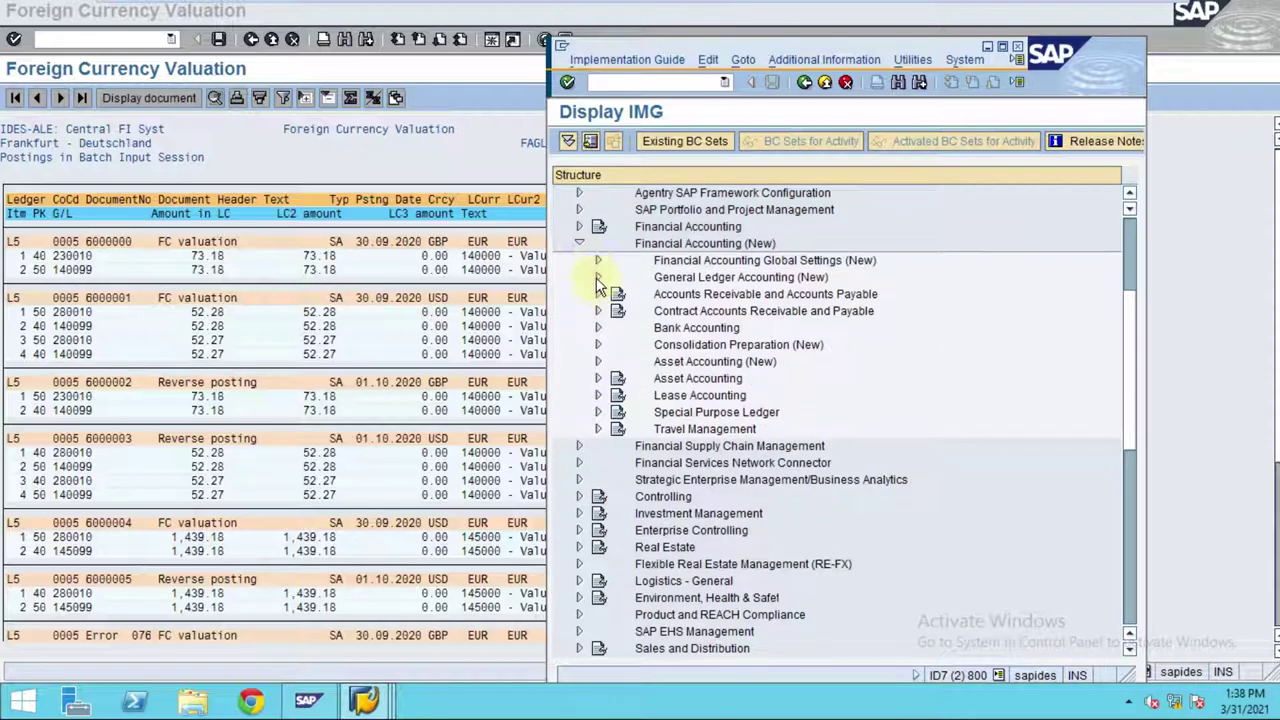
# Expand General Ledger Accounting (New) and look through the G/L account preparations under Master Data.
pyautogui.click(597, 278)
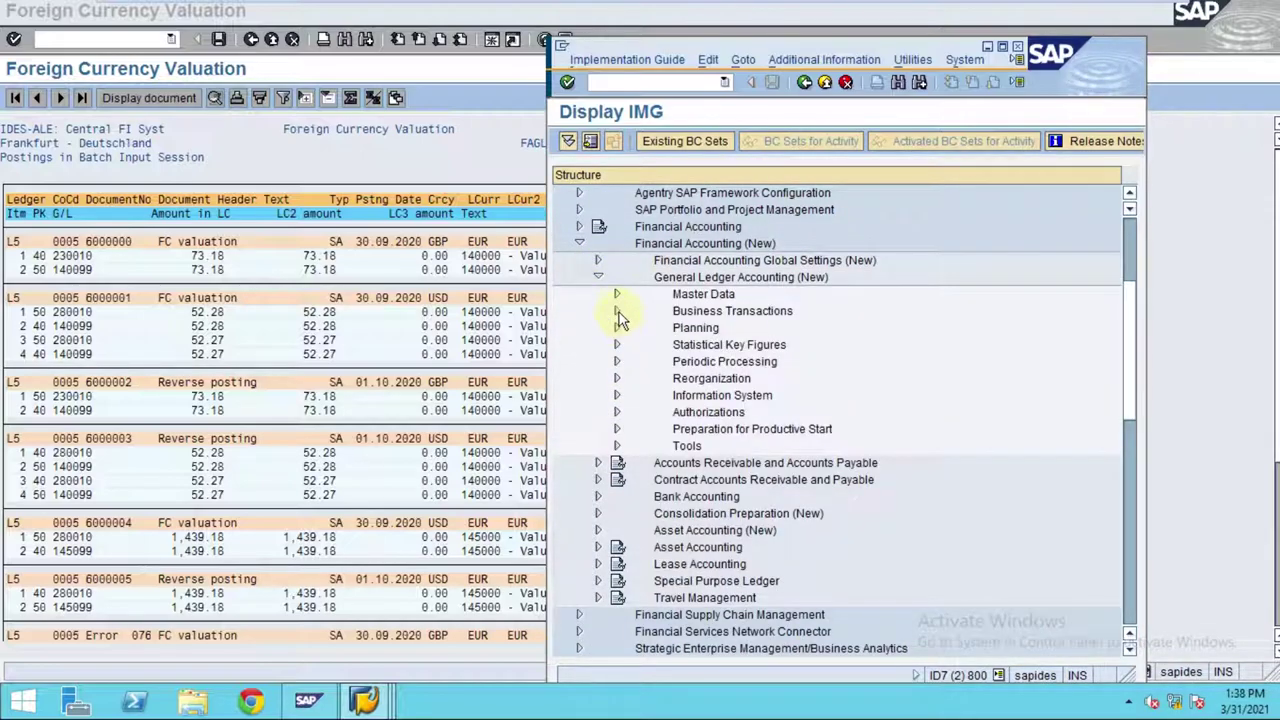
pyautogui.click(616, 296)
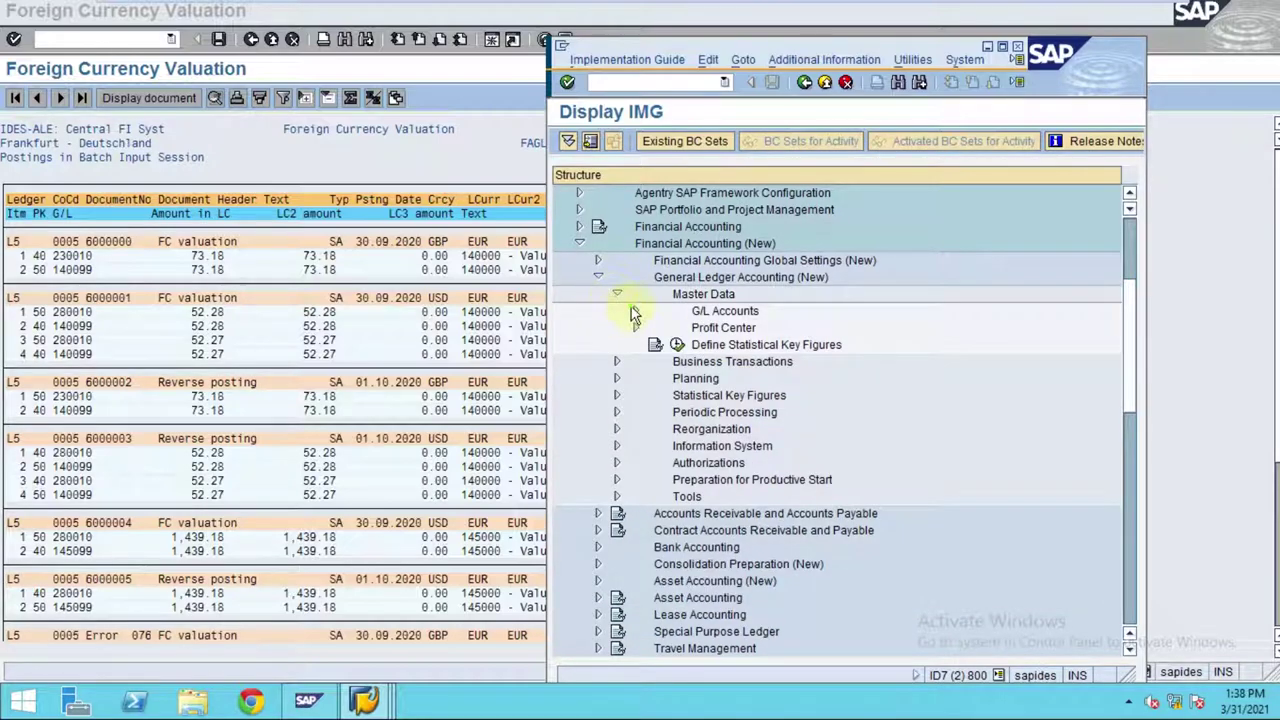
pyautogui.click(636, 311)
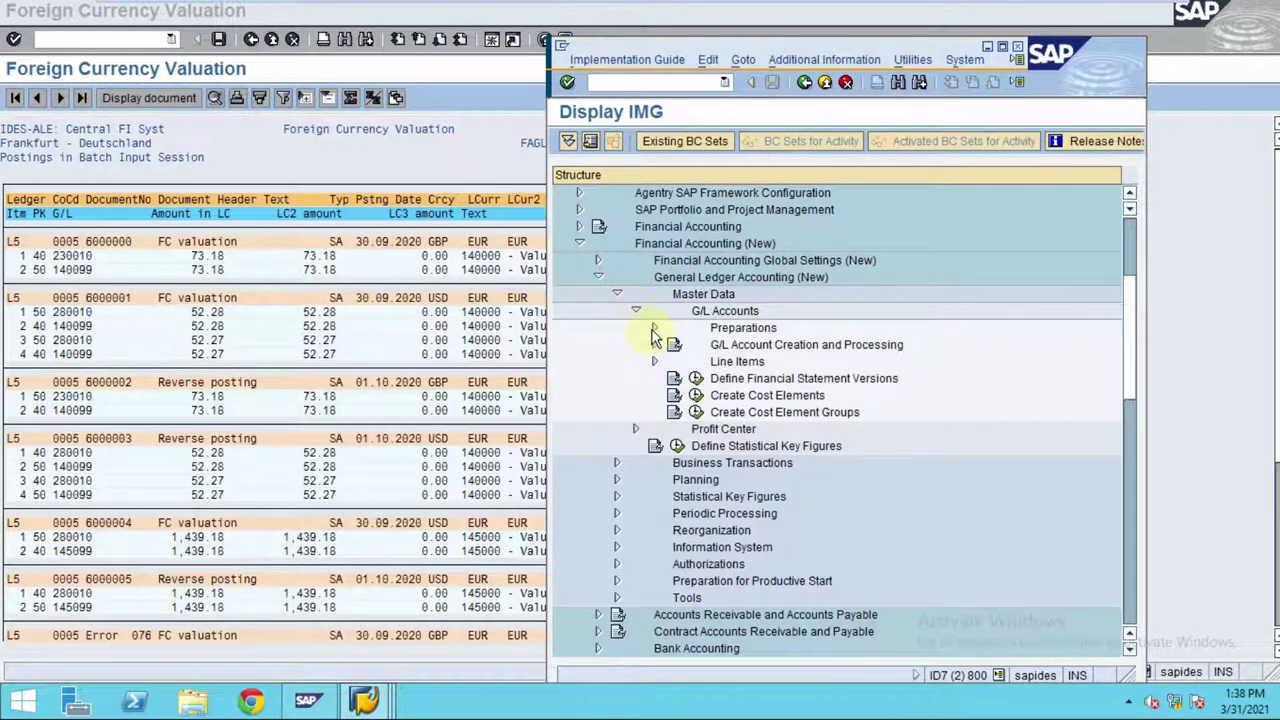
pyautogui.click(654, 329)
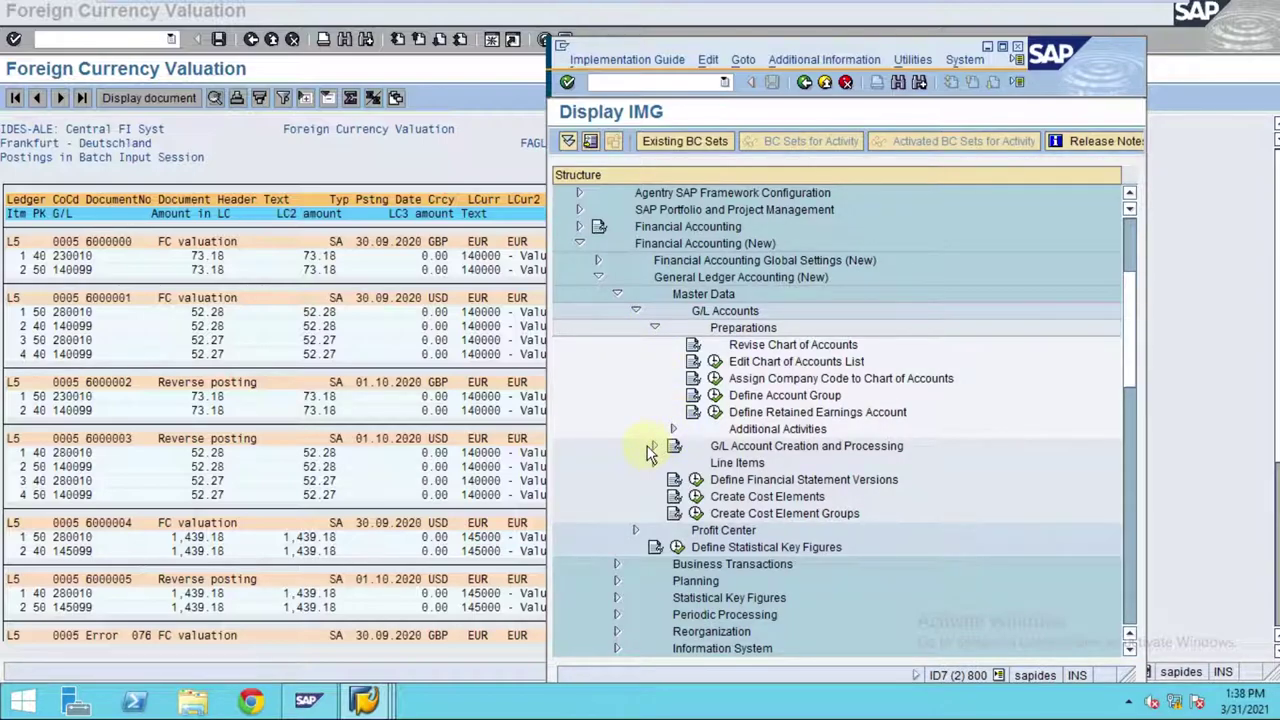
pyautogui.click(636, 312)
# Under Business Transactions, Document Splitting, open Classify G/L Accounts for Document Splitting for chart of accounts INT.
pyautogui.click(617, 362)
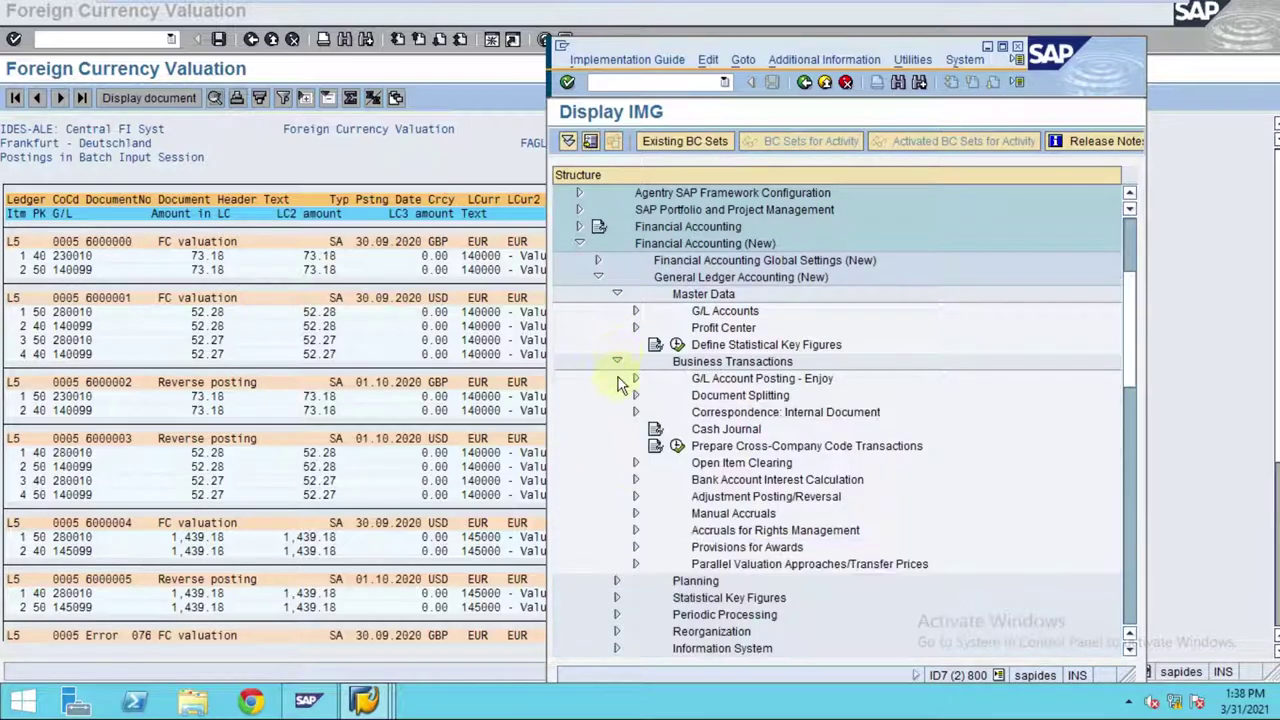
pyautogui.click(635, 396)
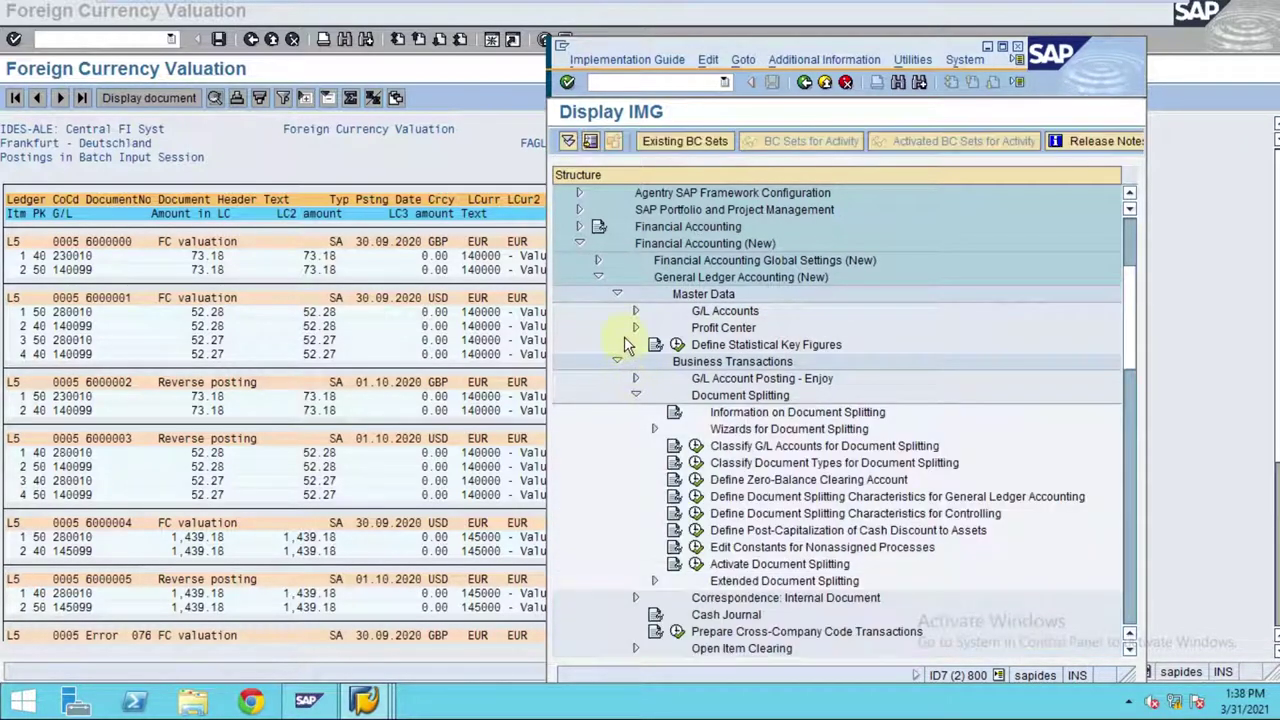
pyautogui.click(617, 295)
pyautogui.click(730, 398)
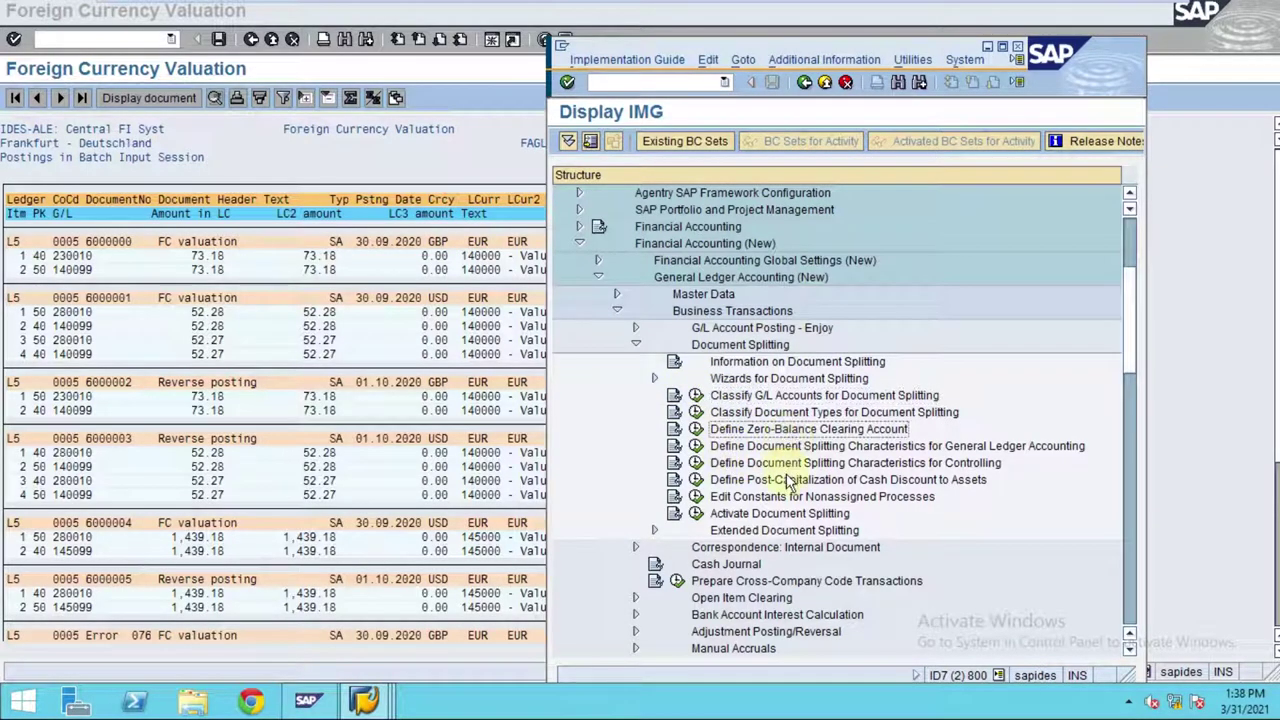
pyautogui.click(780, 513)
pyautogui.click(795, 412)
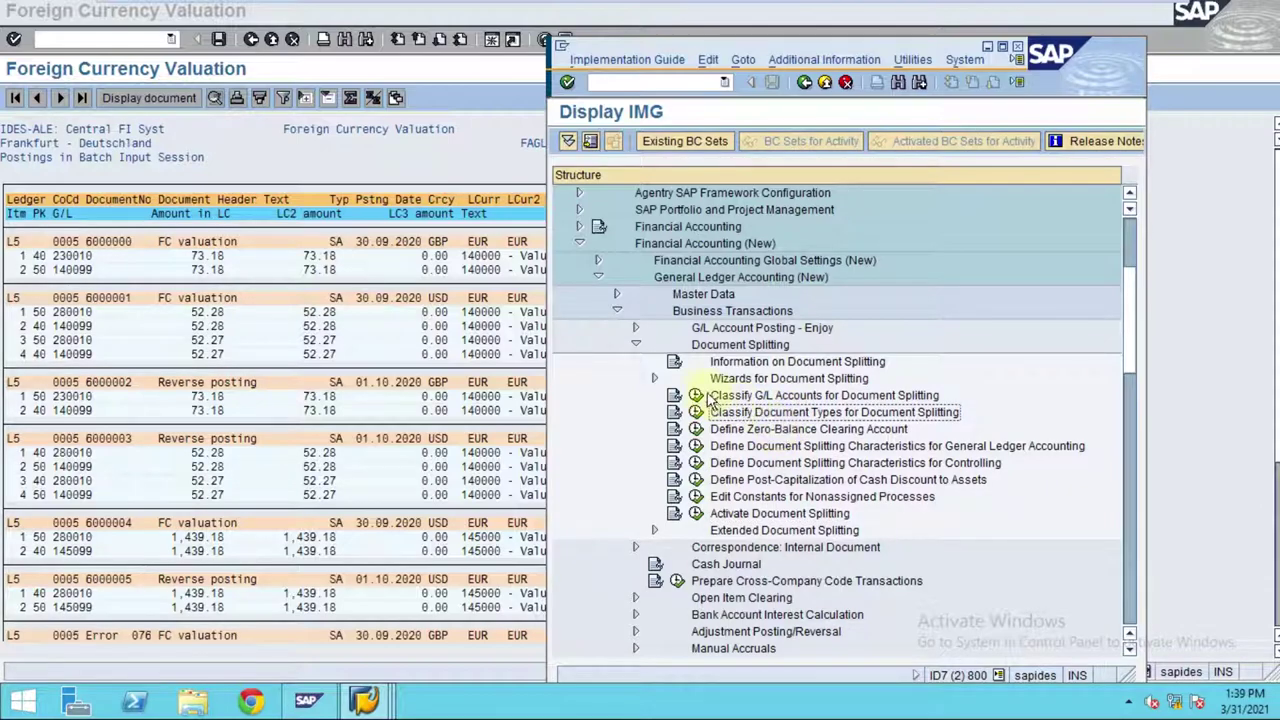
pyautogui.doubleClick(737, 400)
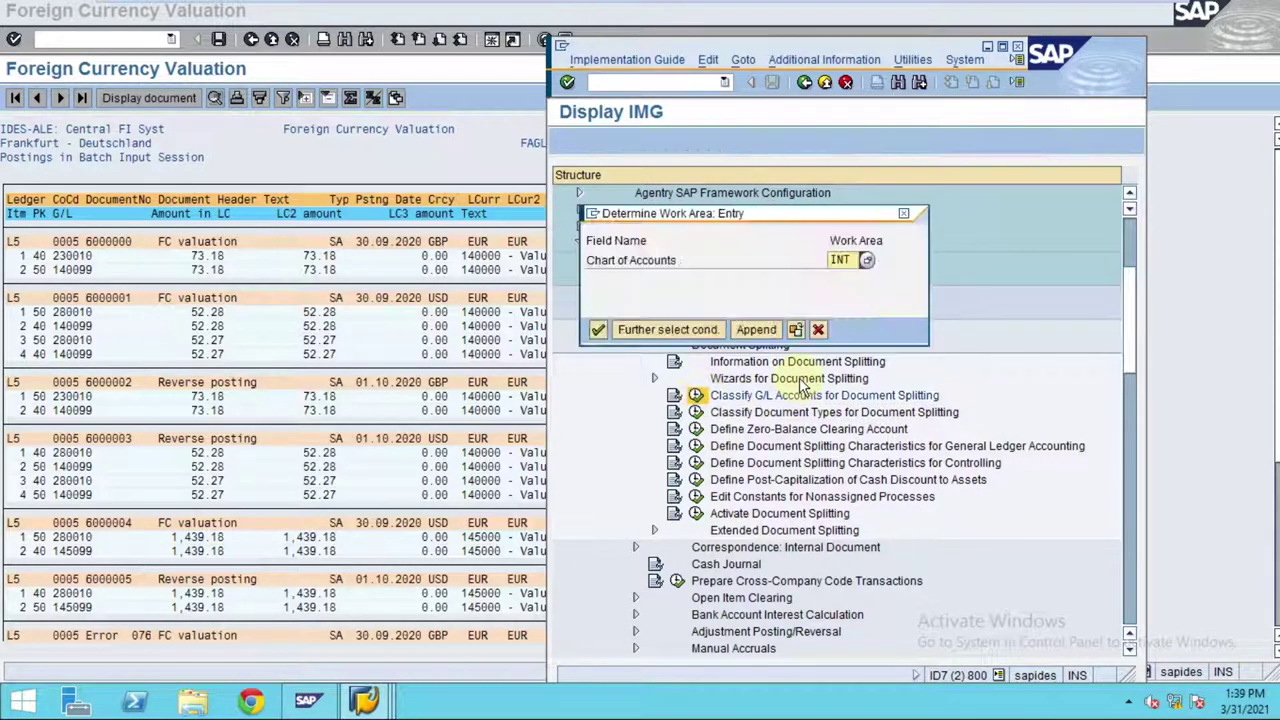
pyautogui.click(600, 333)
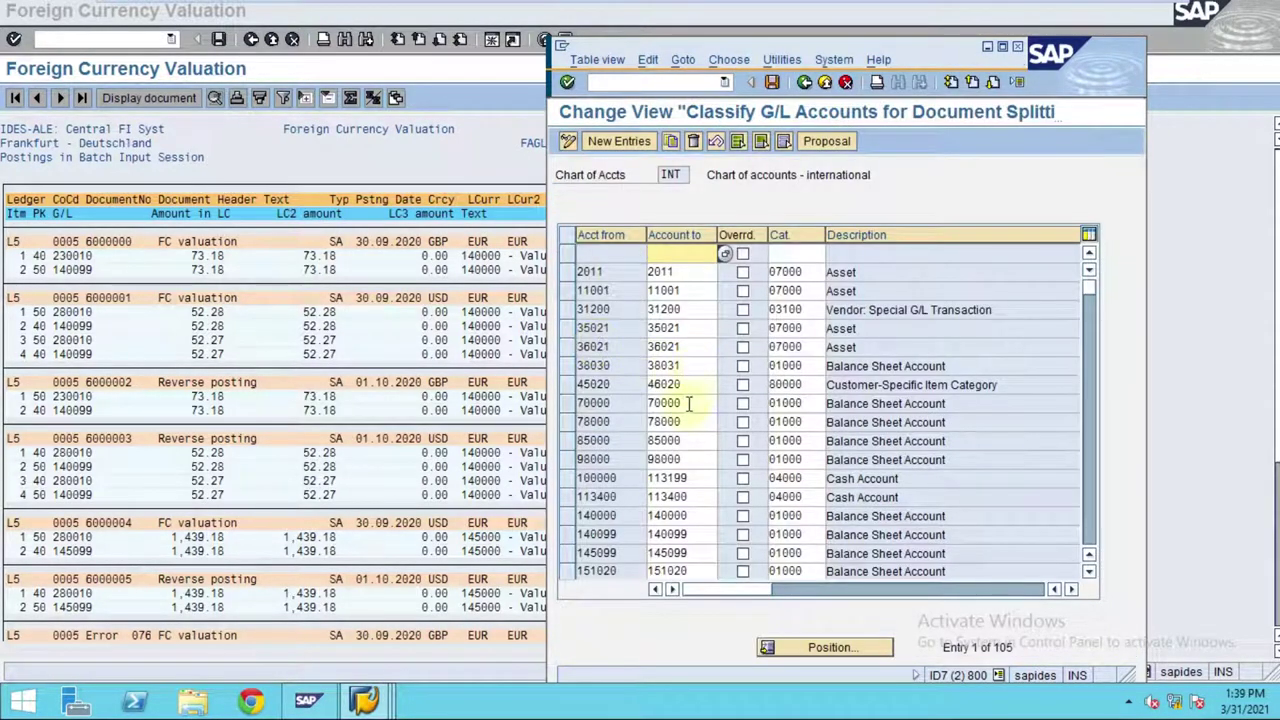
# Return to the valuation's message log and check which account has no item category assigned.
pyautogui.click(267, 389)
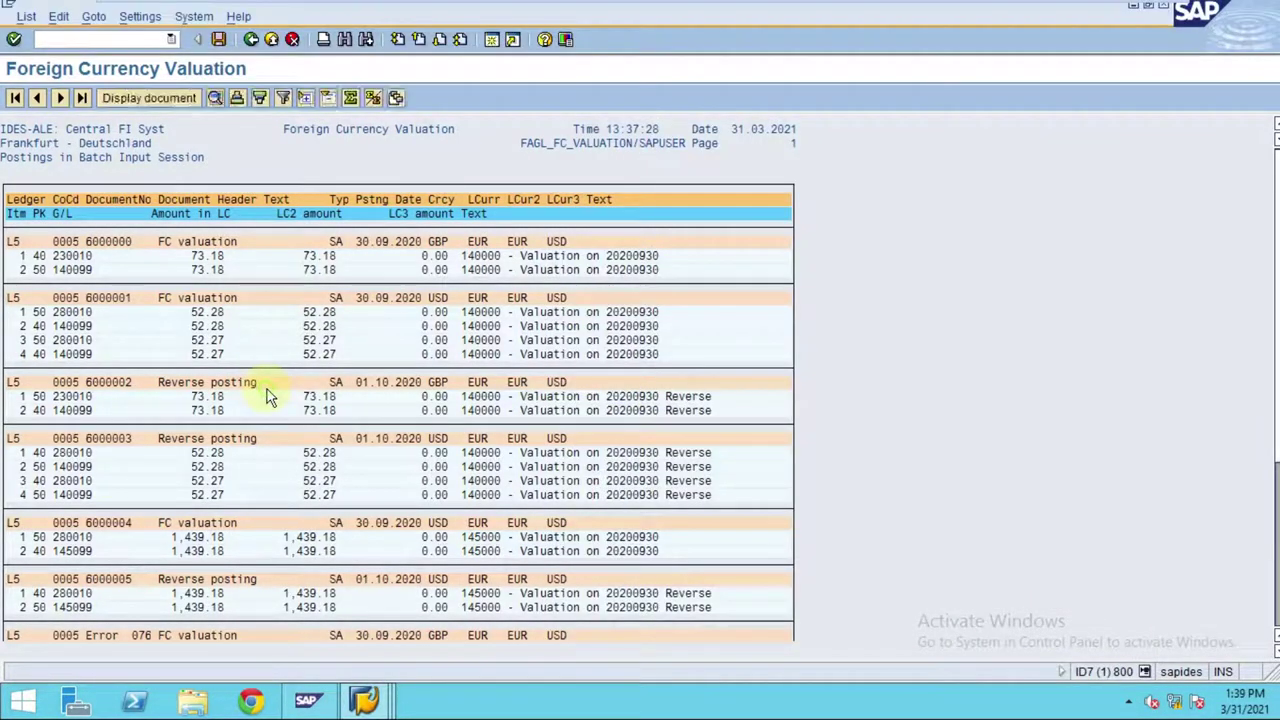
pyautogui.click(255, 40)
pyautogui.click(265, 100)
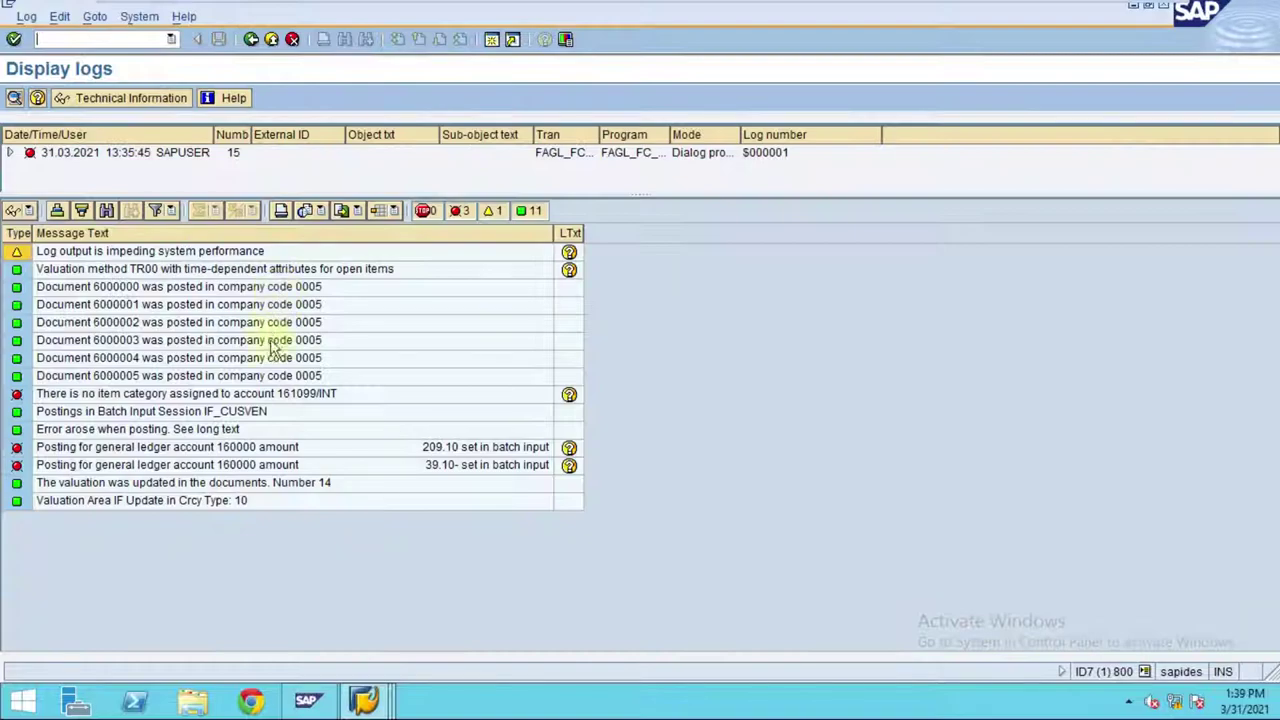
pyautogui.click(257, 393)
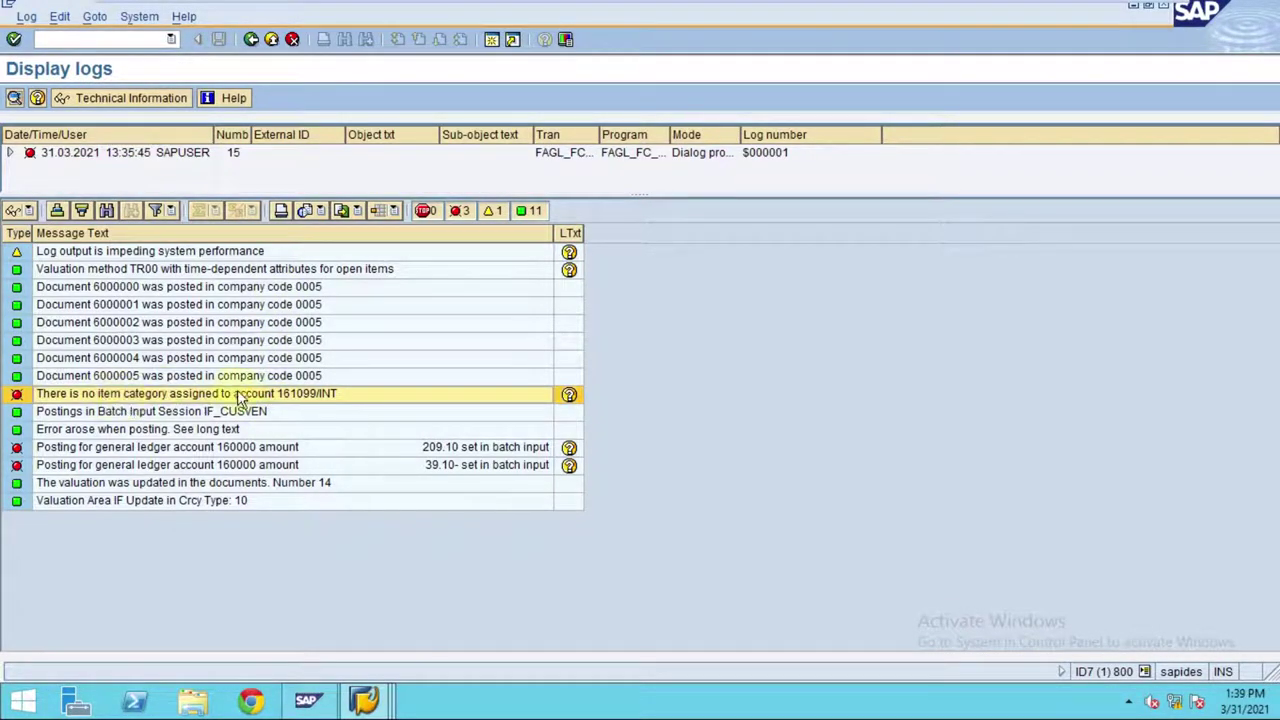
pyautogui.doubleClick(328, 396)
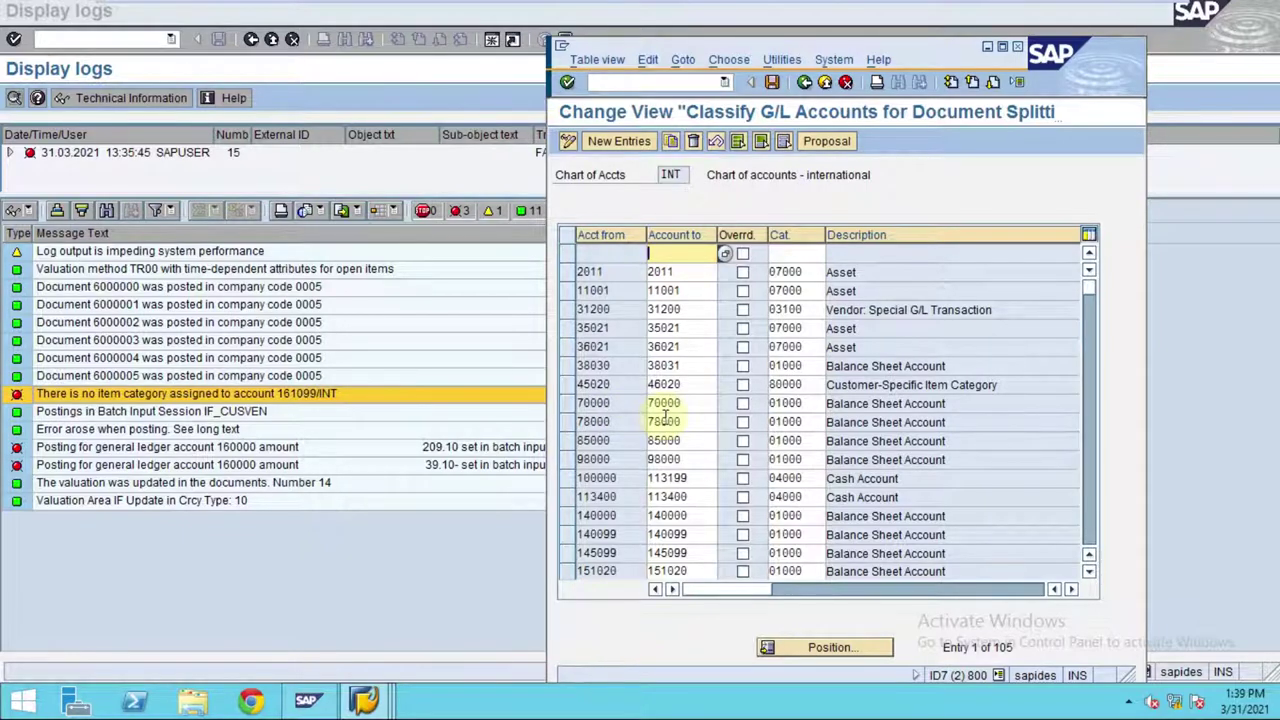
# Look through the G/L account classification table for the account ranges around 160001 and their item categories.
pyautogui.scroll(-2, 664, 415)
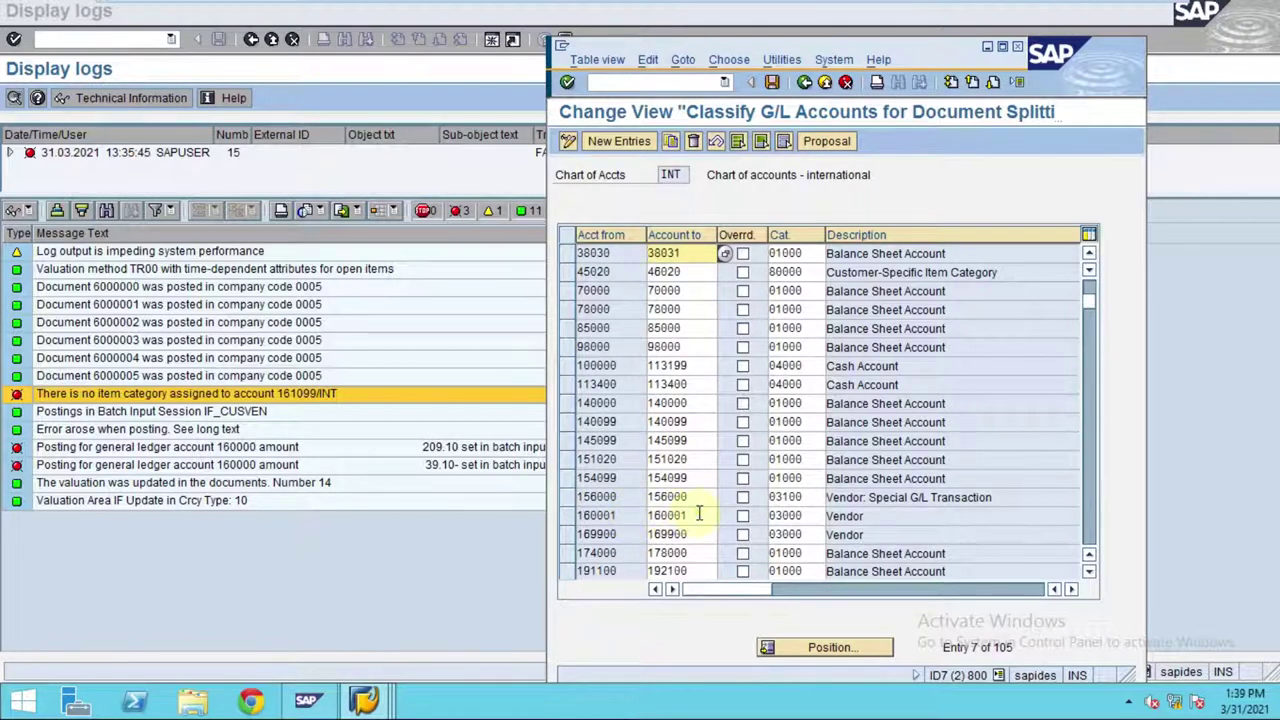
pyautogui.click(699, 515)
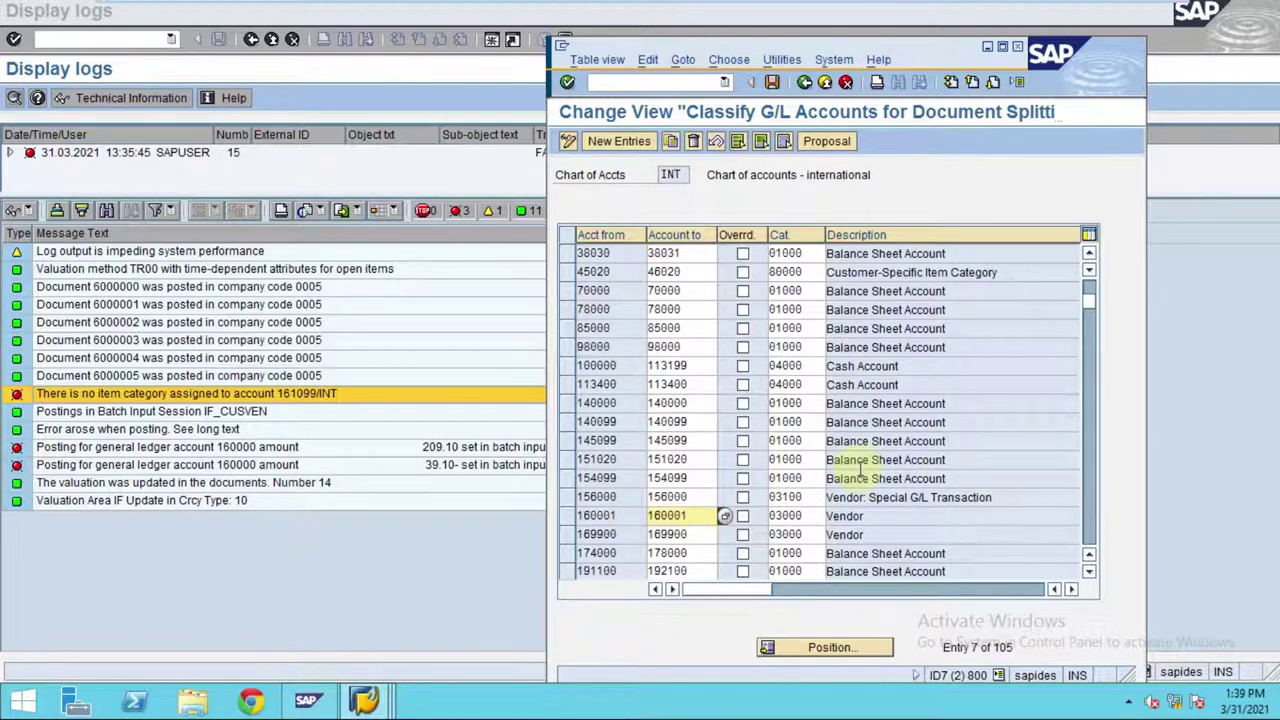
pyautogui.scroll(-1, 860, 471)
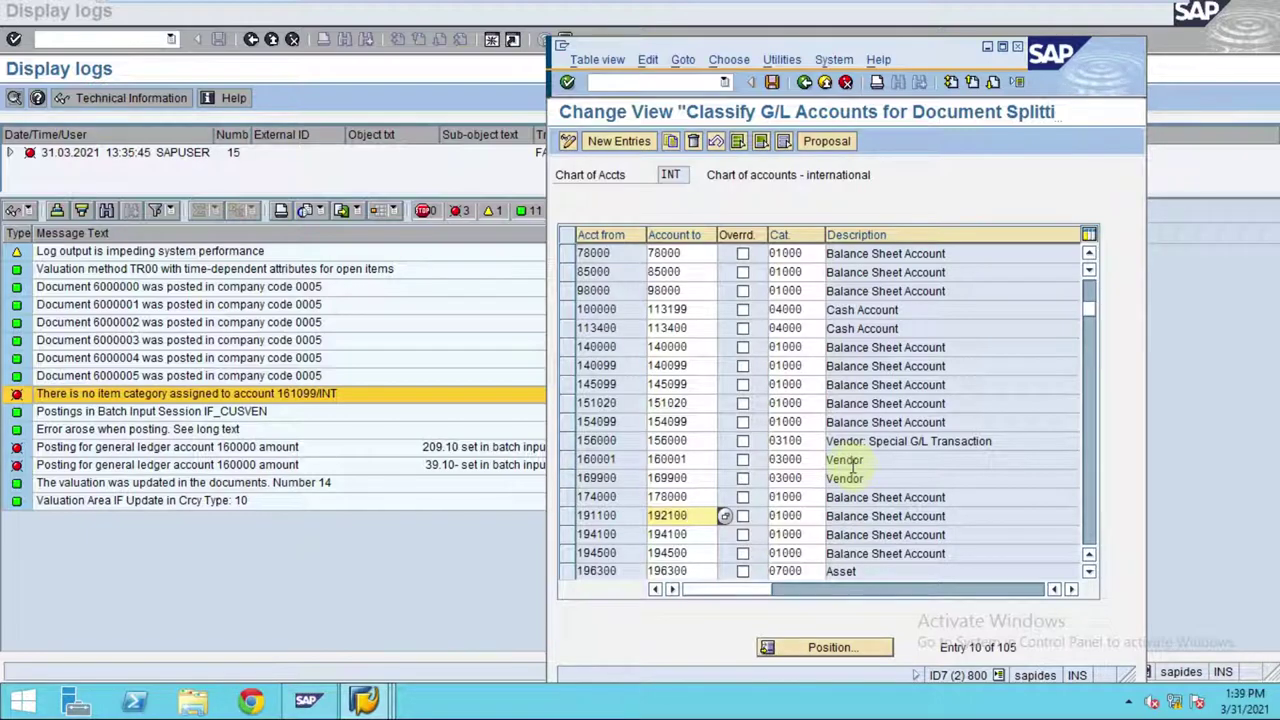
pyautogui.scroll(-1, 852, 467)
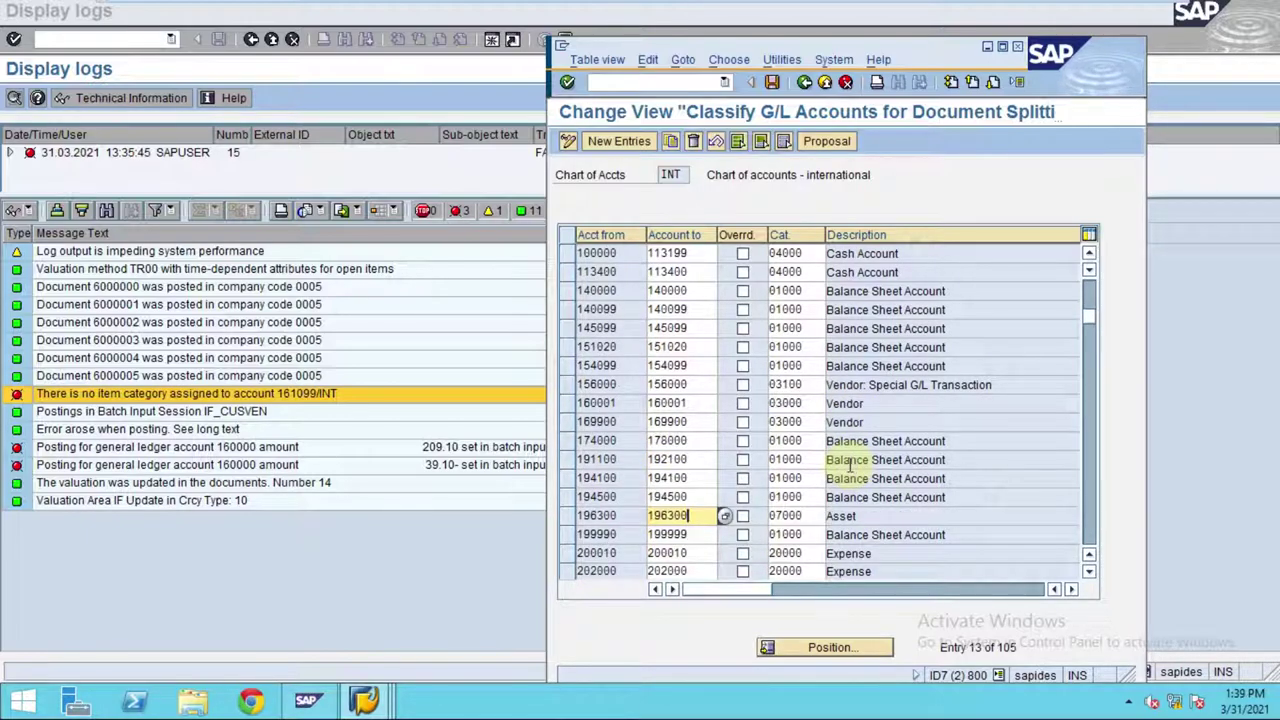
pyautogui.scroll(-1, 850, 462)
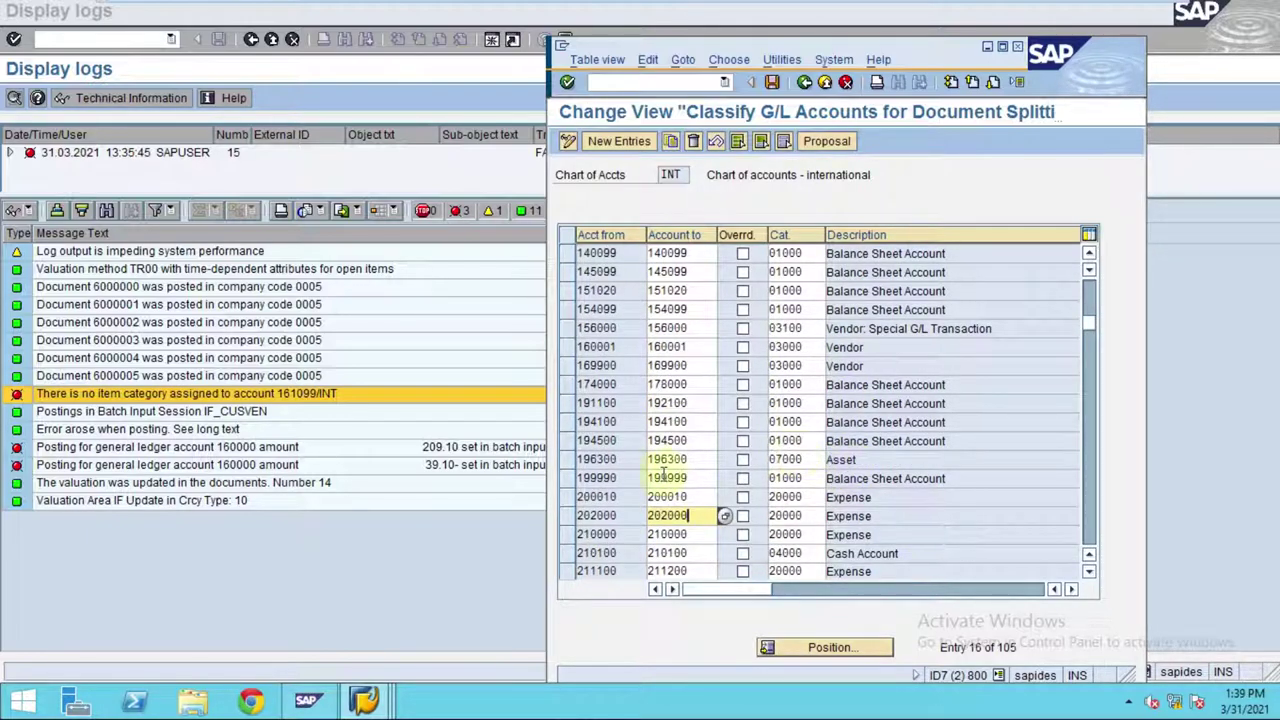
pyautogui.click(693, 460)
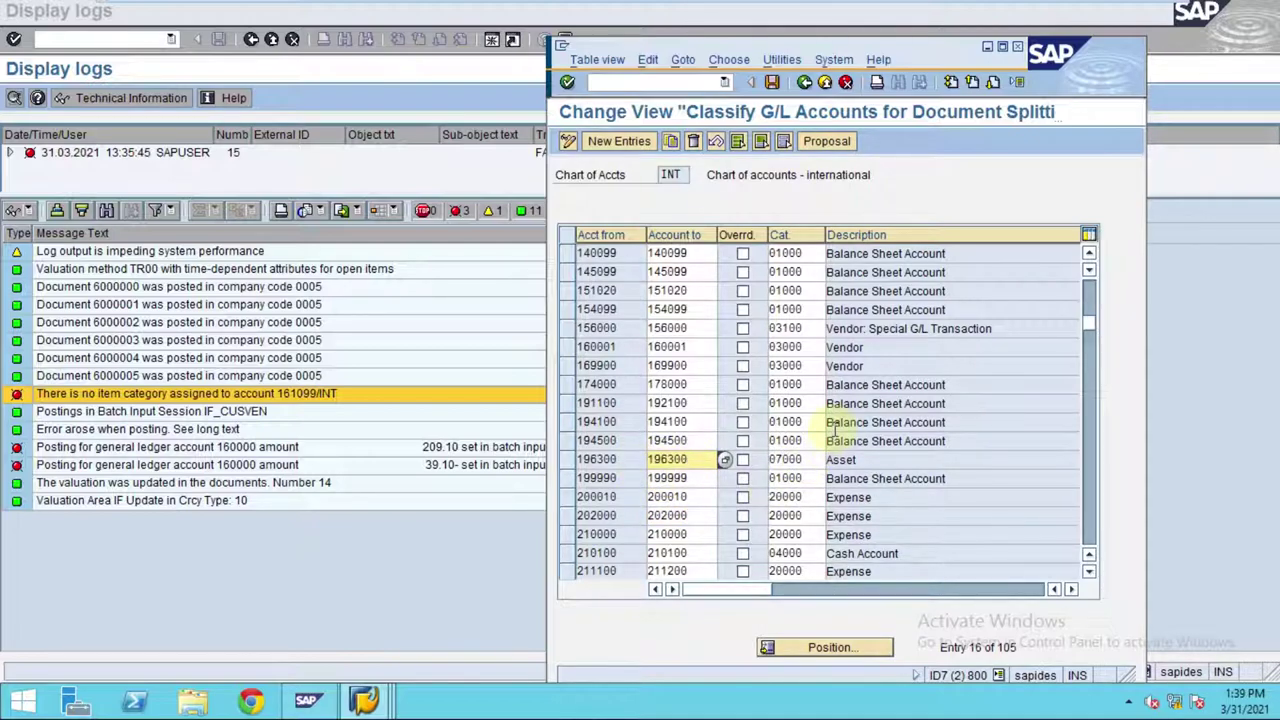
pyautogui.scroll(-3, 835, 430)
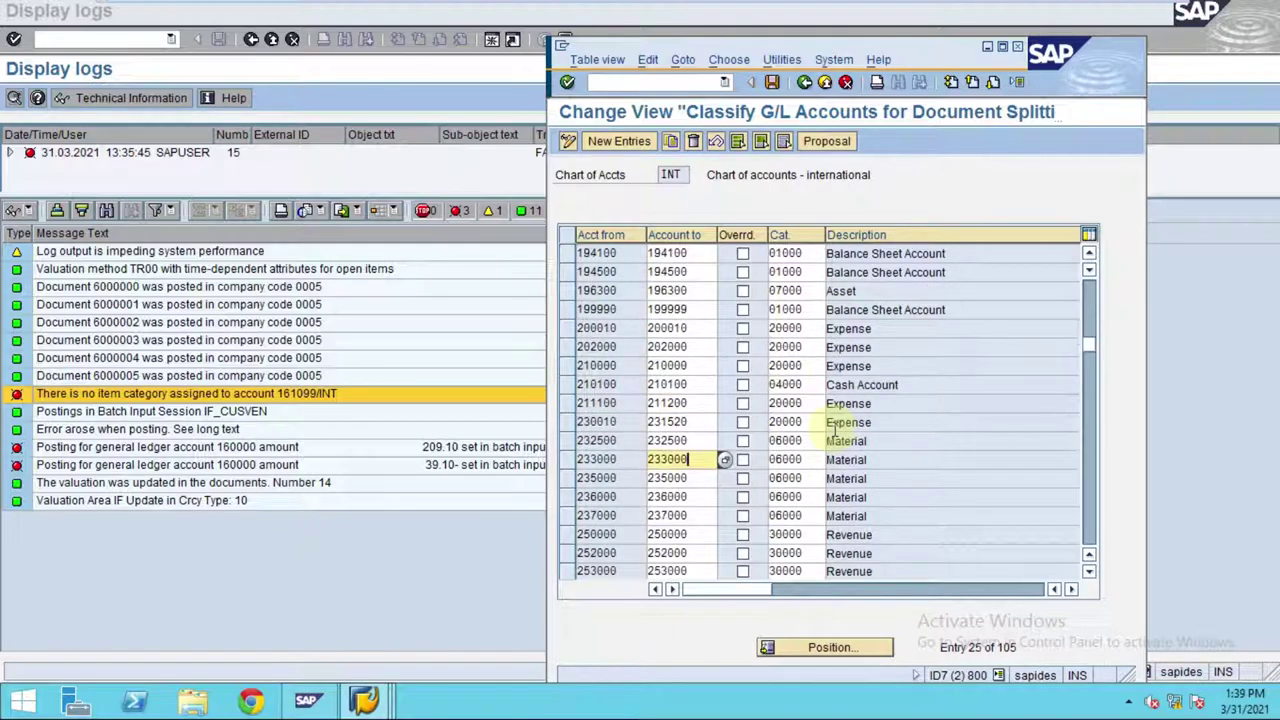
pyautogui.scroll(4, 835, 435)
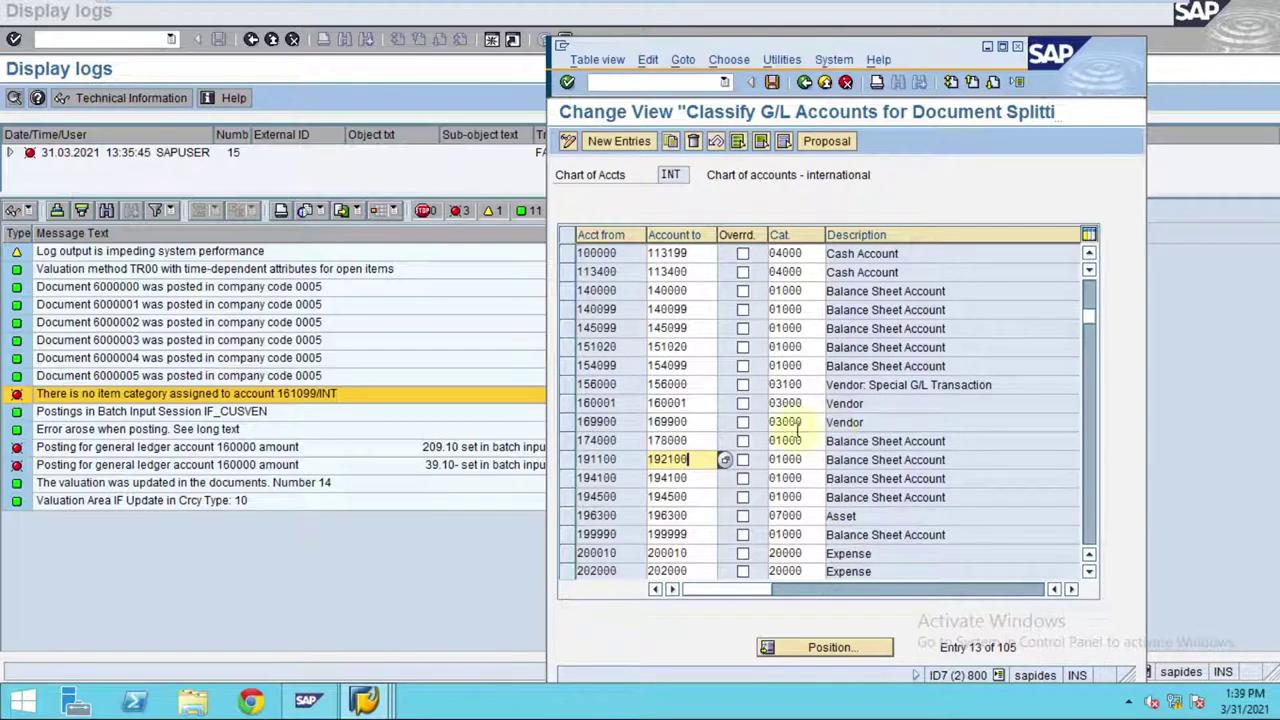
# Copy the 140099 classification entry to account range 160099 to 160099, keeping category 01000.
pyautogui.click(682, 310)
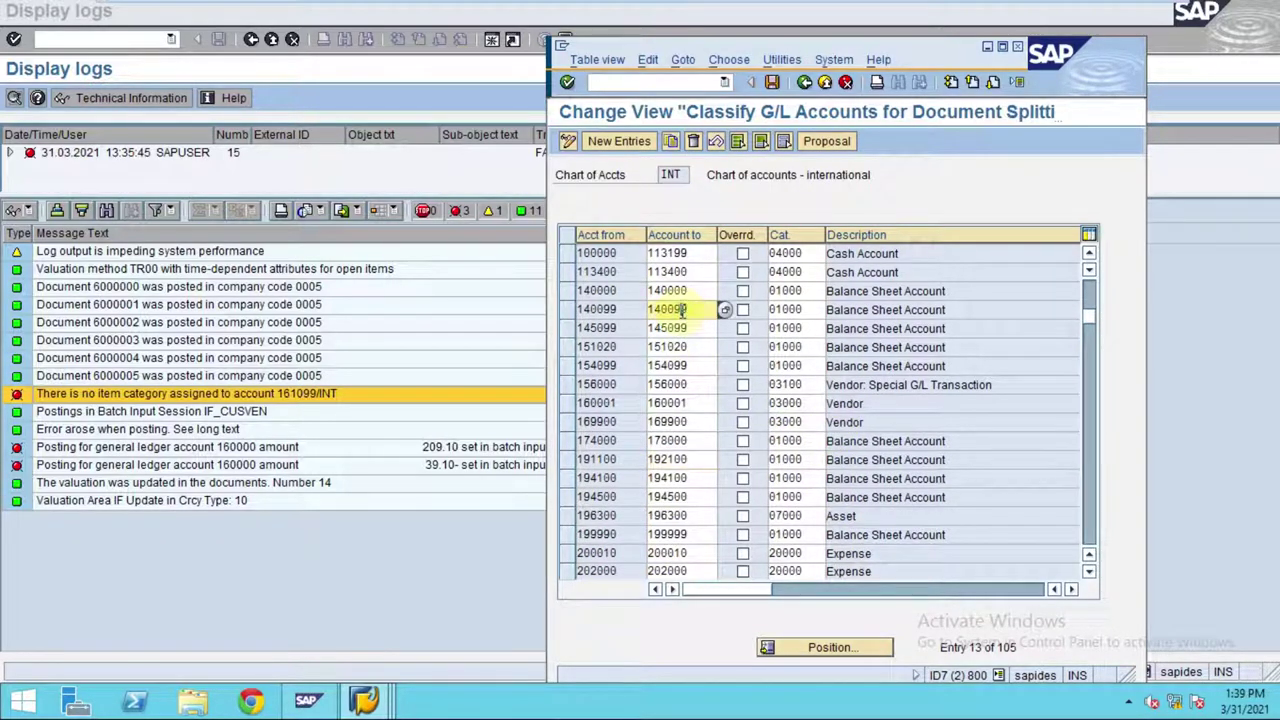
pyautogui.click(568, 310)
pyautogui.click(672, 143)
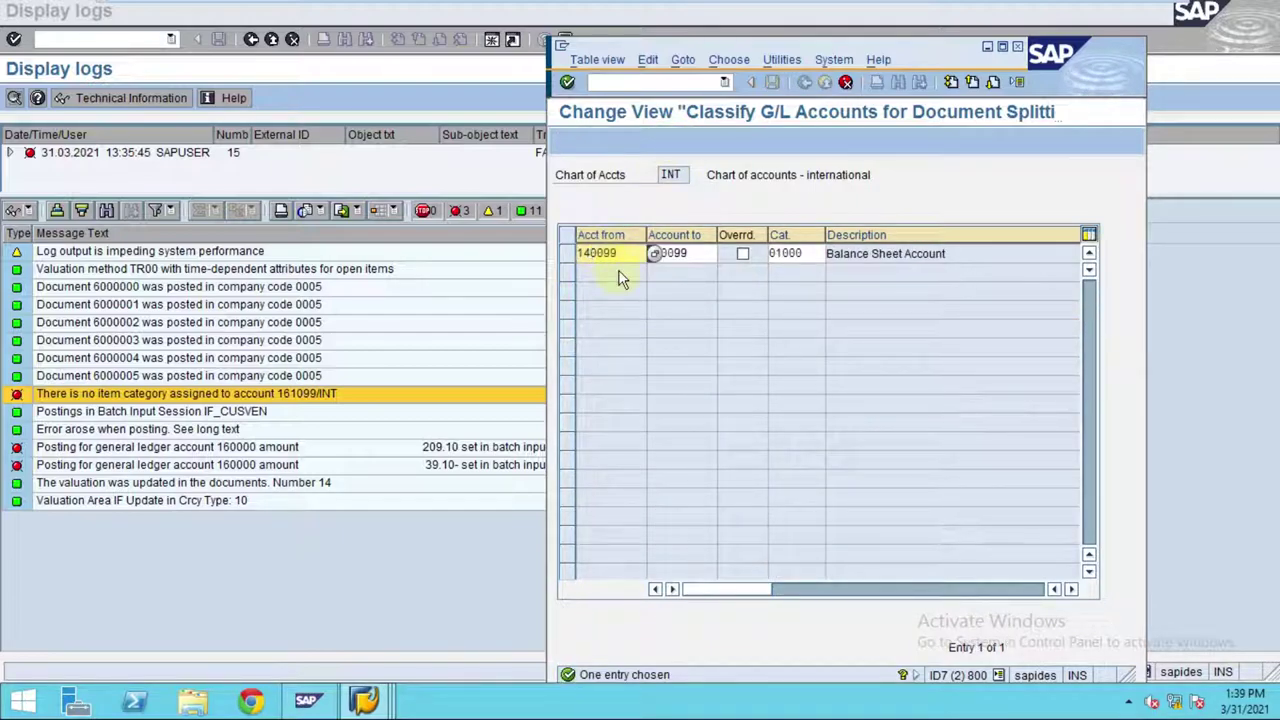
pyautogui.write('6')
pyautogui.click(668, 254)
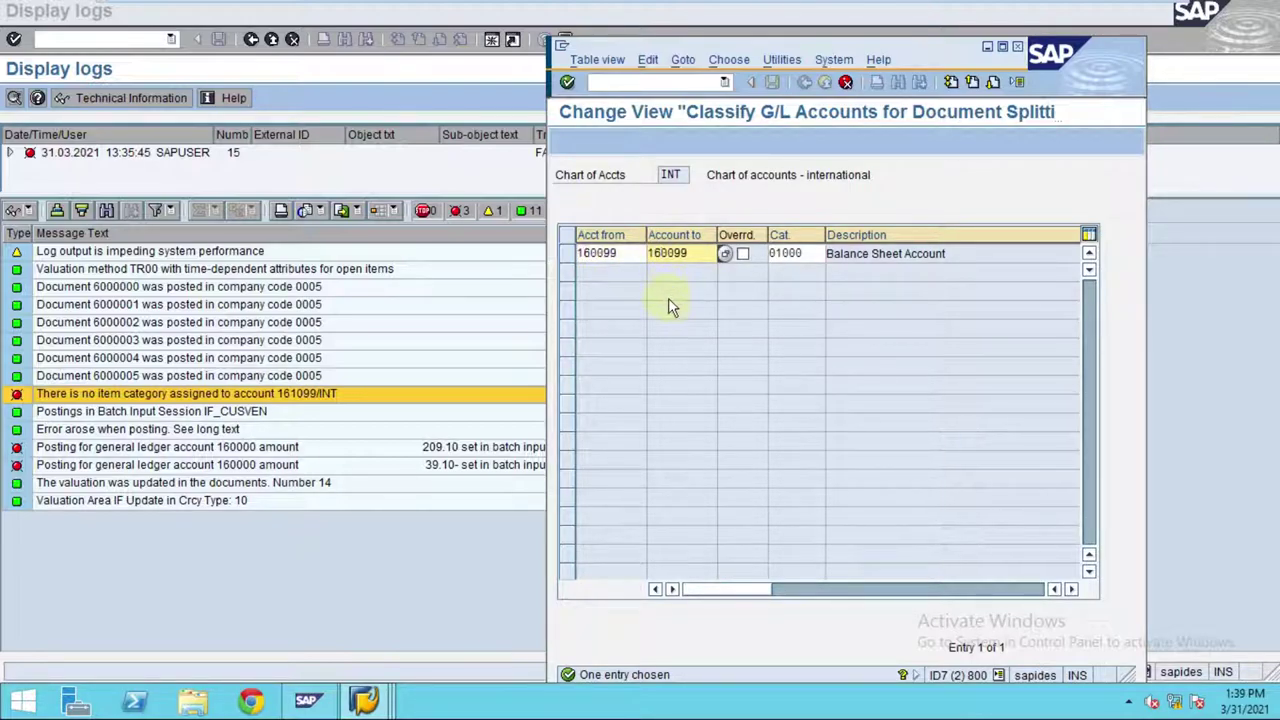
pyautogui.press('Return')
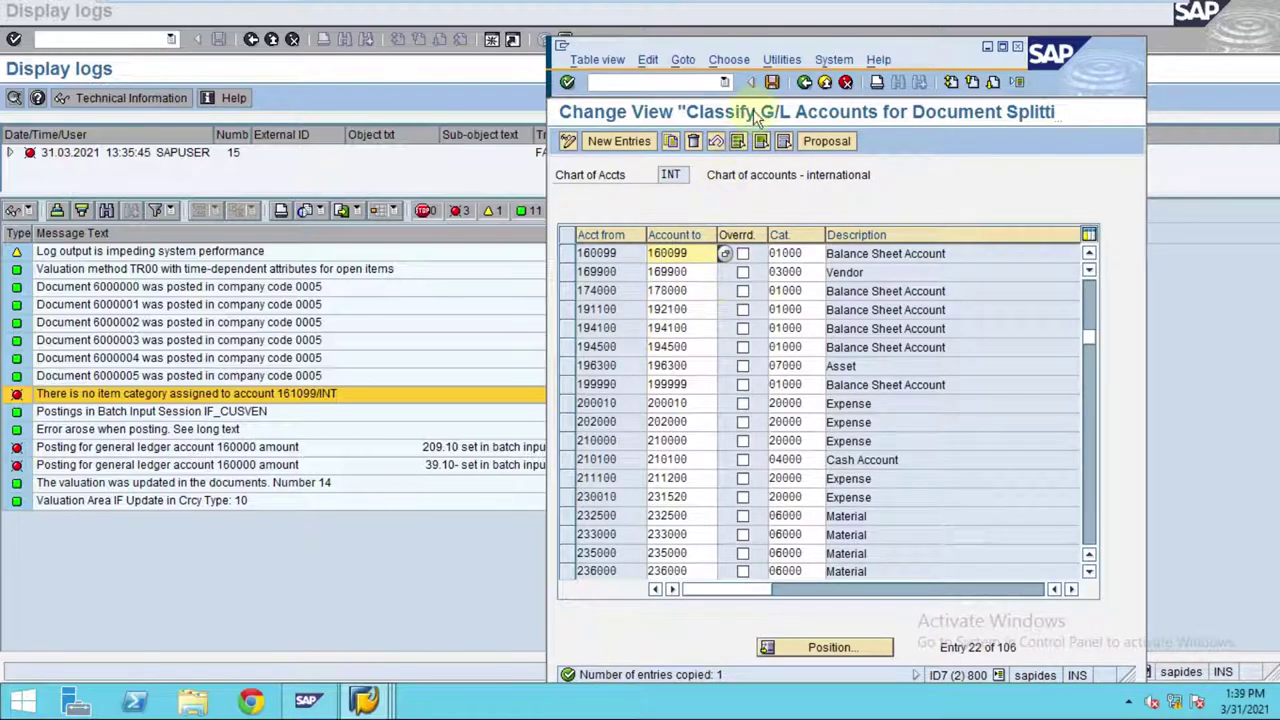
# Save the account classification, accepting the customizing check, under customizing request ID7K900169.
pyautogui.click(773, 83)
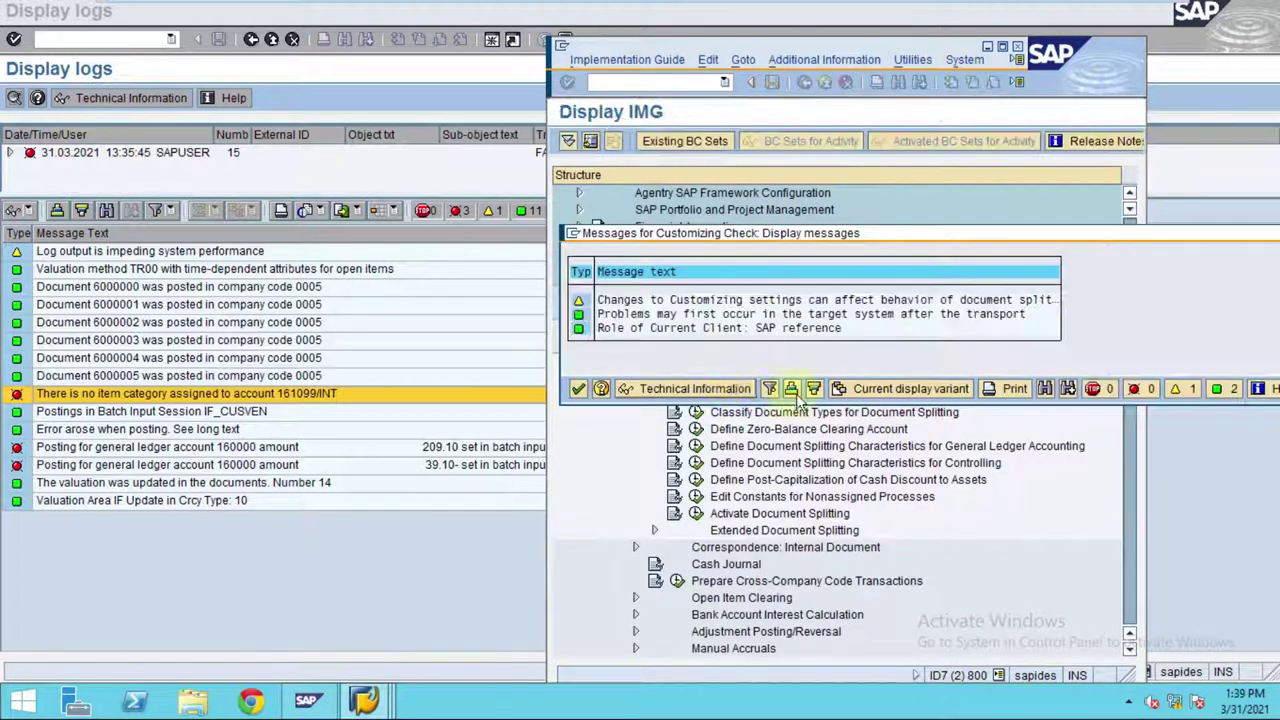
pyautogui.click(578, 388)
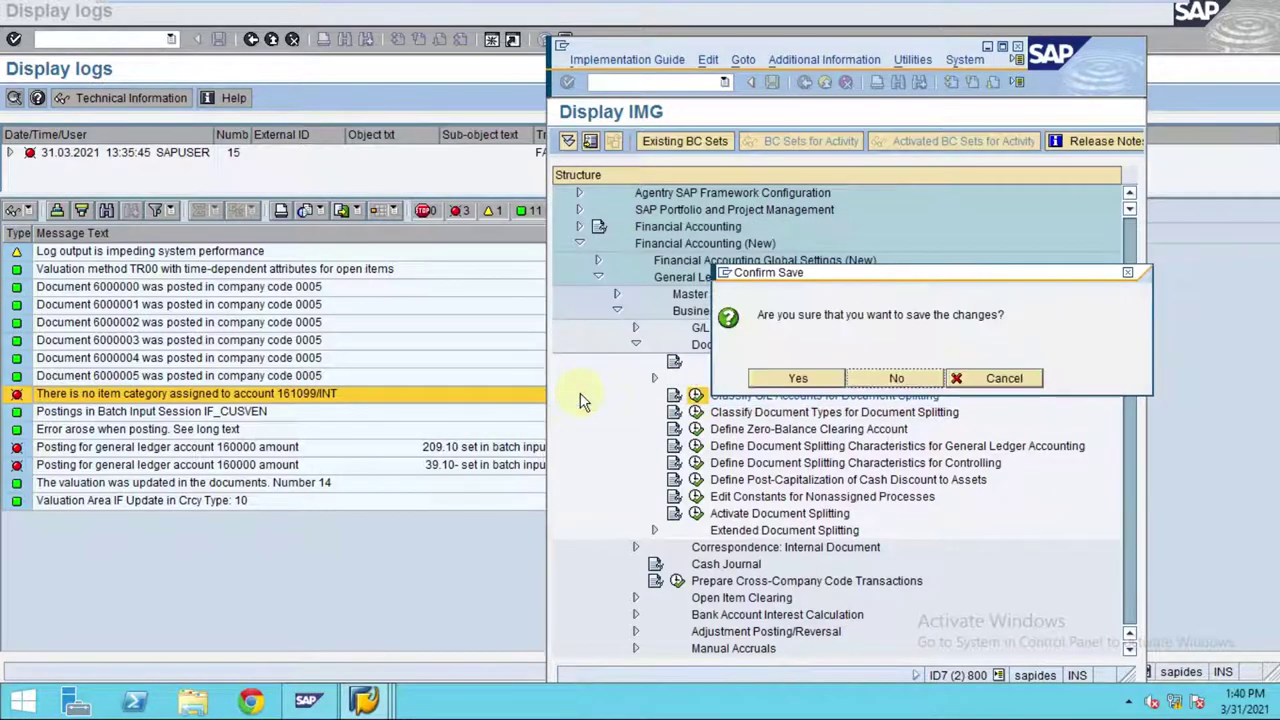
pyautogui.click(765, 378)
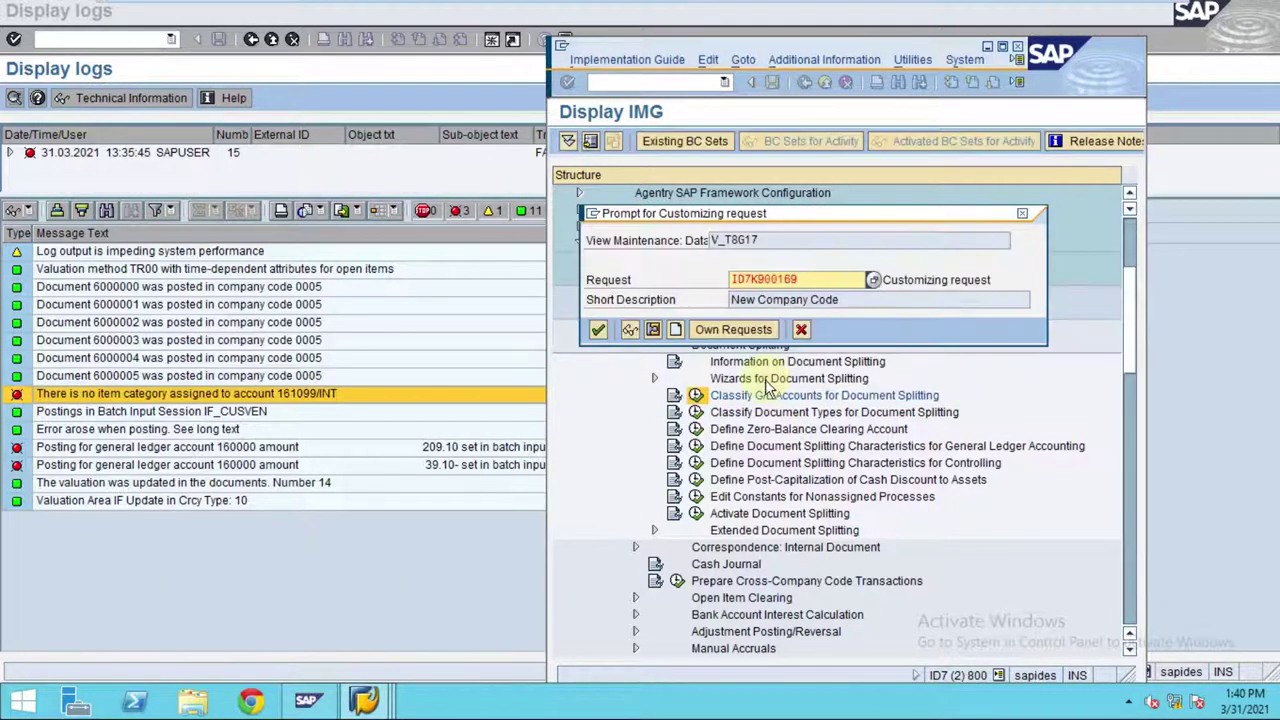
pyautogui.click(598, 330)
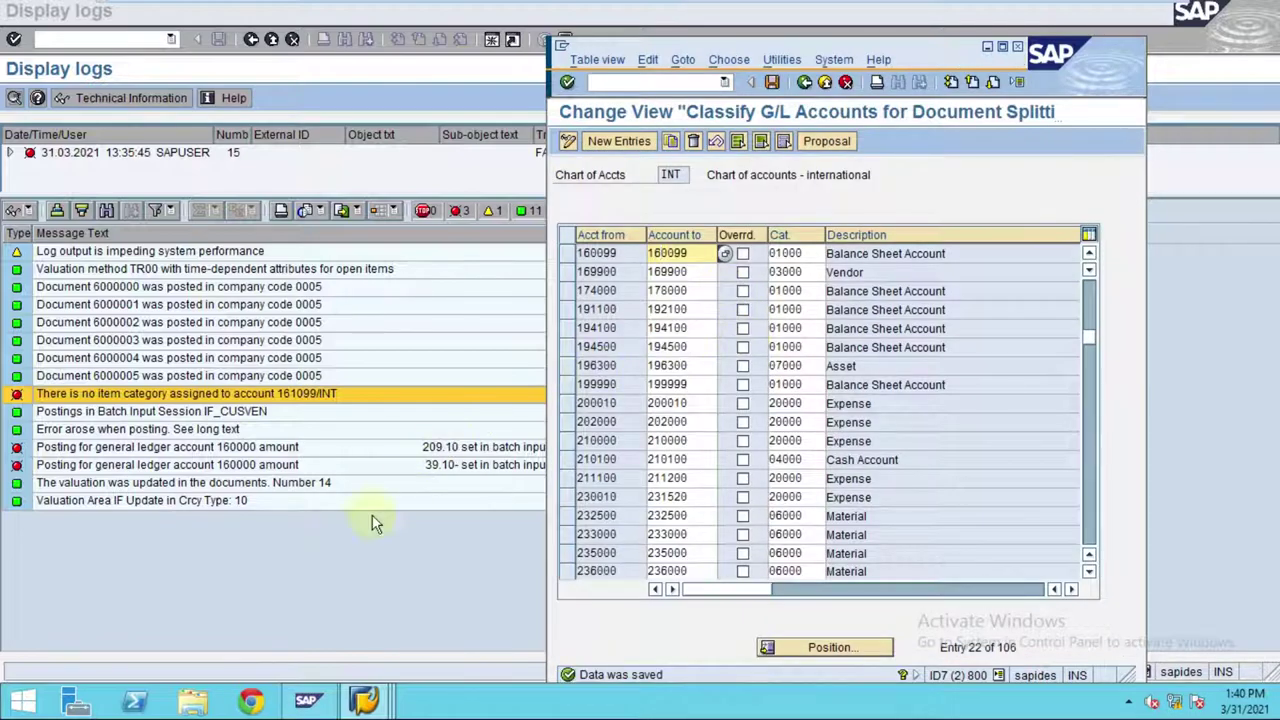
# Rerun the foreign currency valuation for company code 0005 with key date 30.09.2020 and valuation area IF, and open its message log.
pyautogui.click(334, 575)
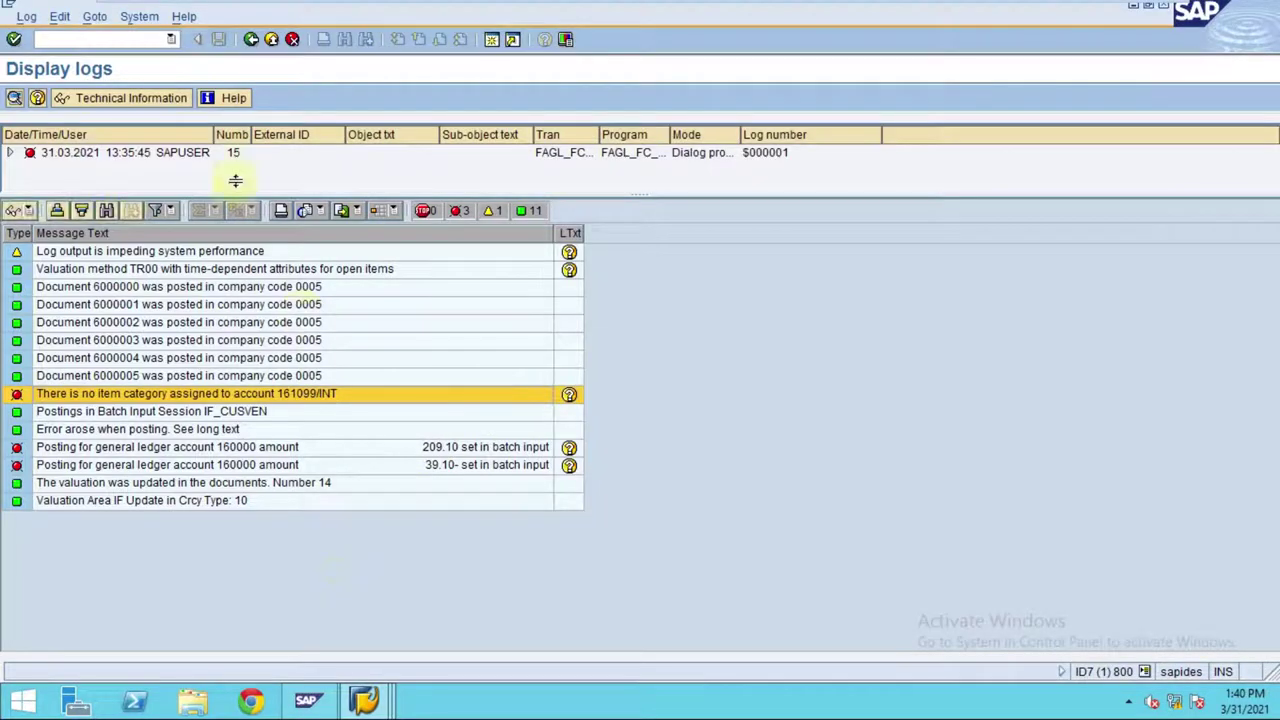
pyautogui.click(251, 39)
pyautogui.click(251, 39)
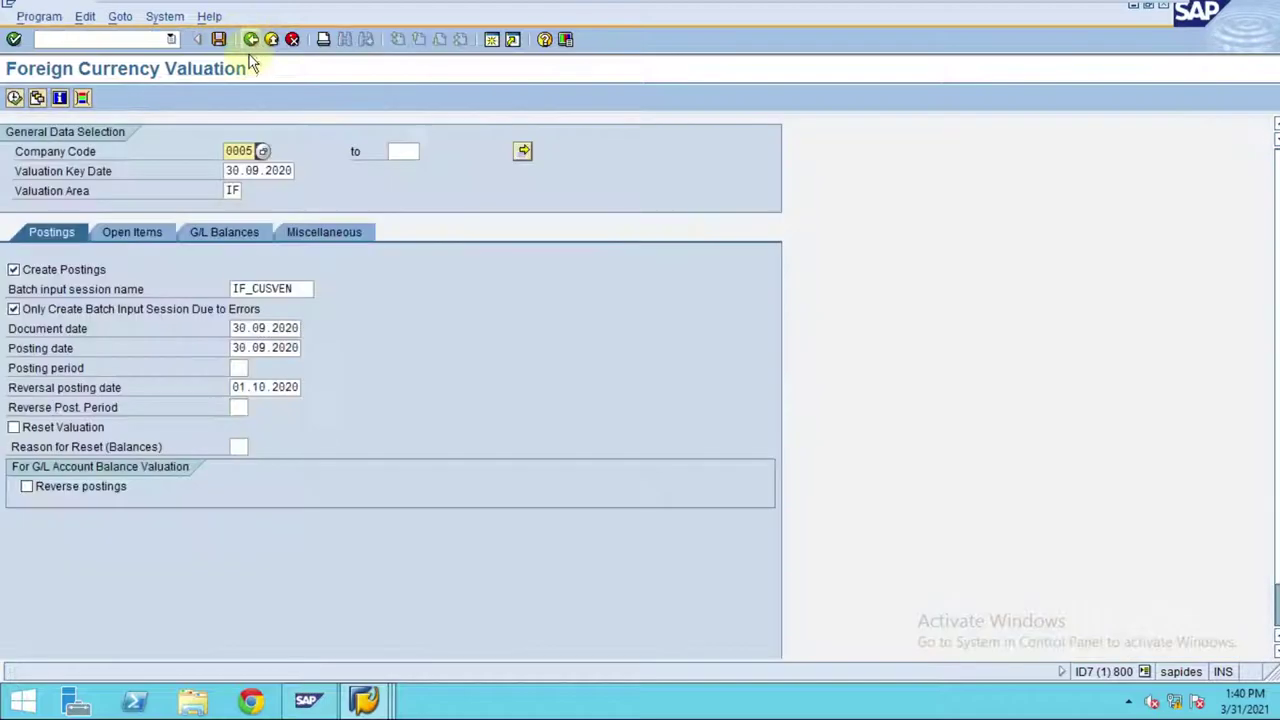
pyautogui.click(14, 97)
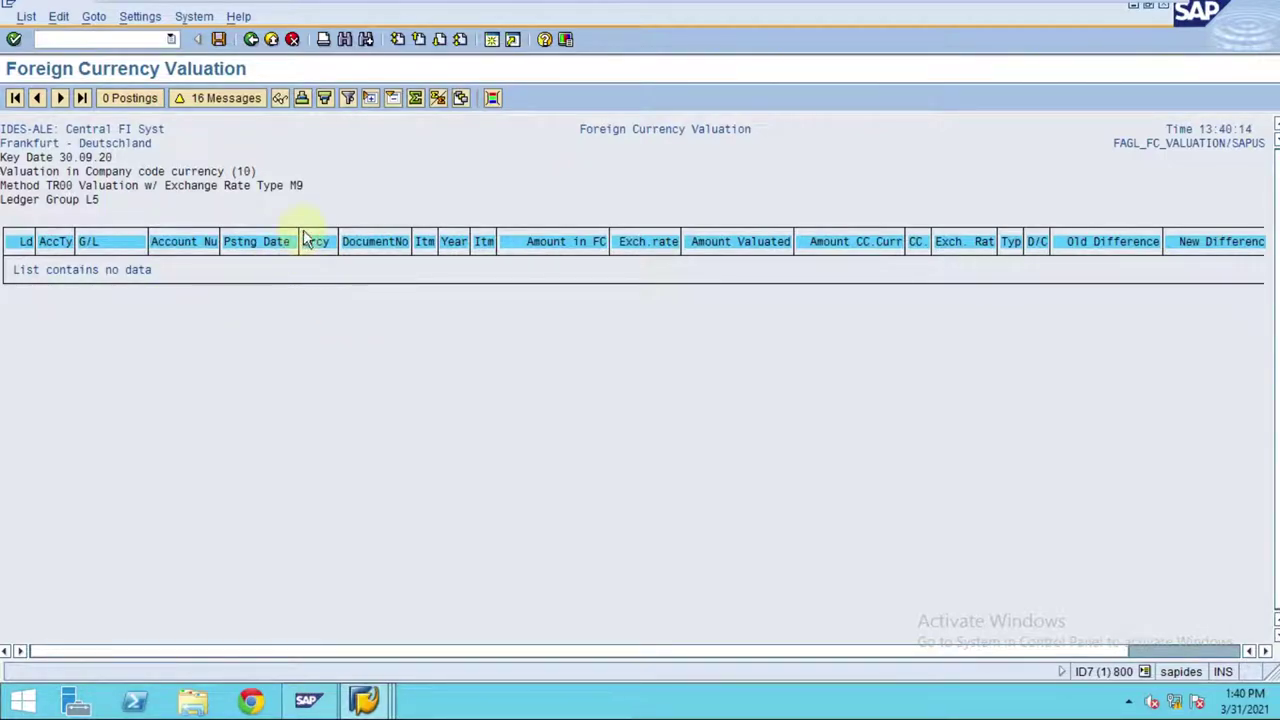
pyautogui.click(225, 100)
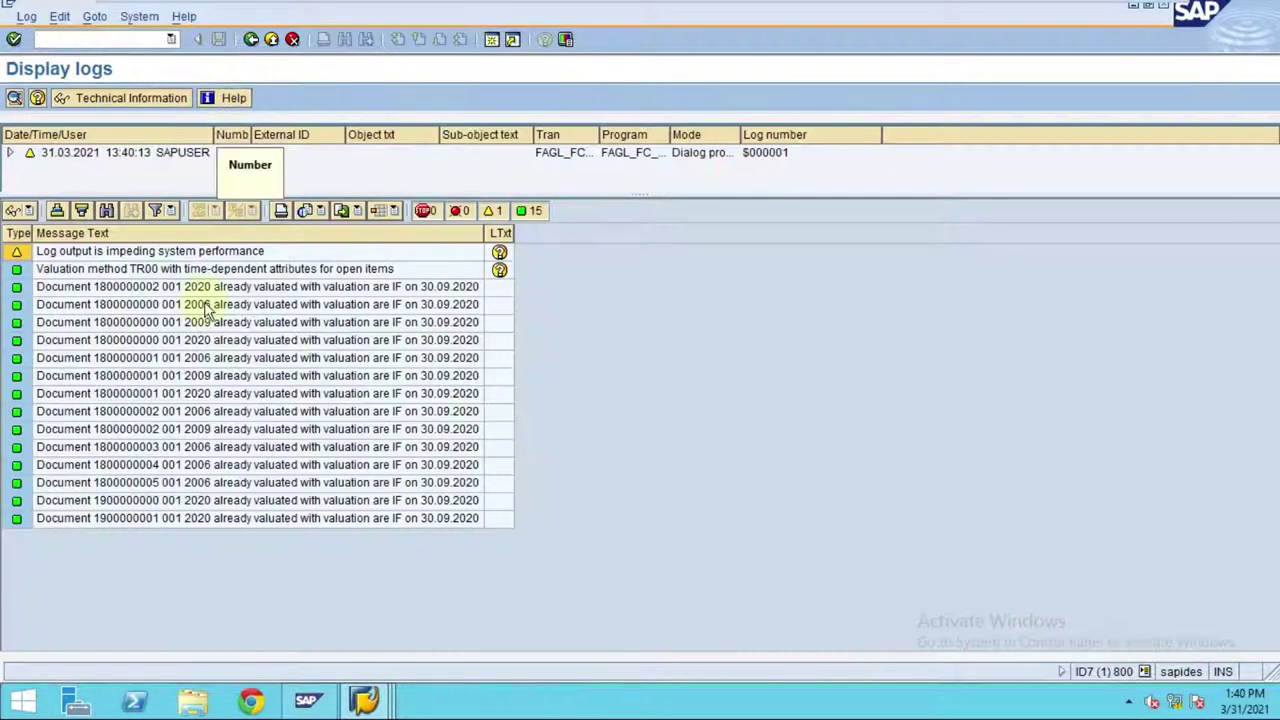
pyautogui.click(205, 290)
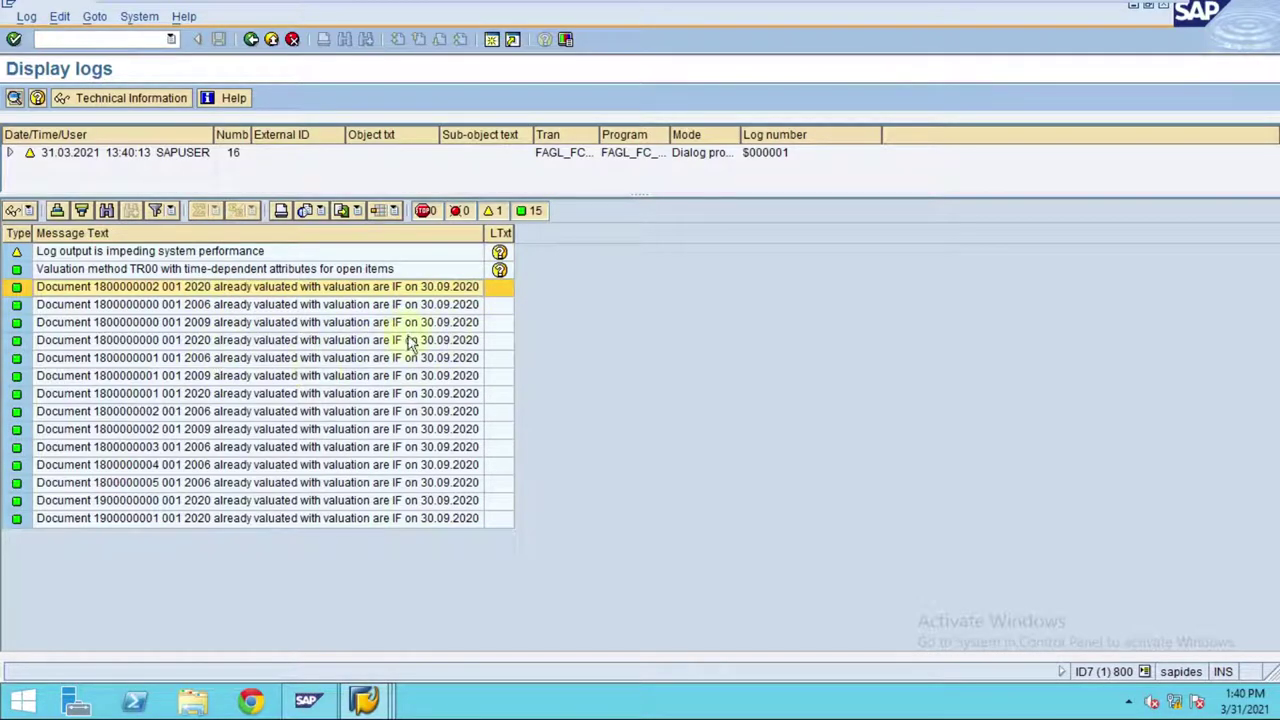
# Switch to the account classification session, leave it, and open the batch input session overview with transaction SM35.
pyautogui.click(367, 703)
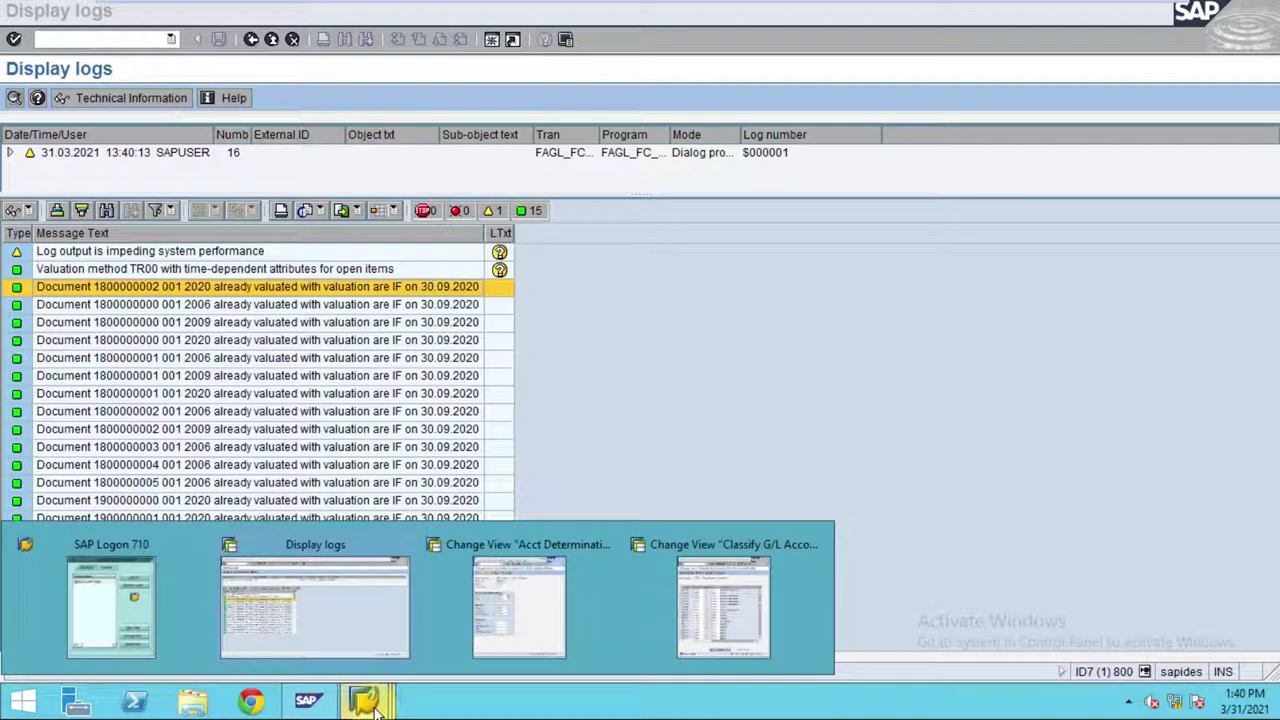
pyautogui.click(730, 620)
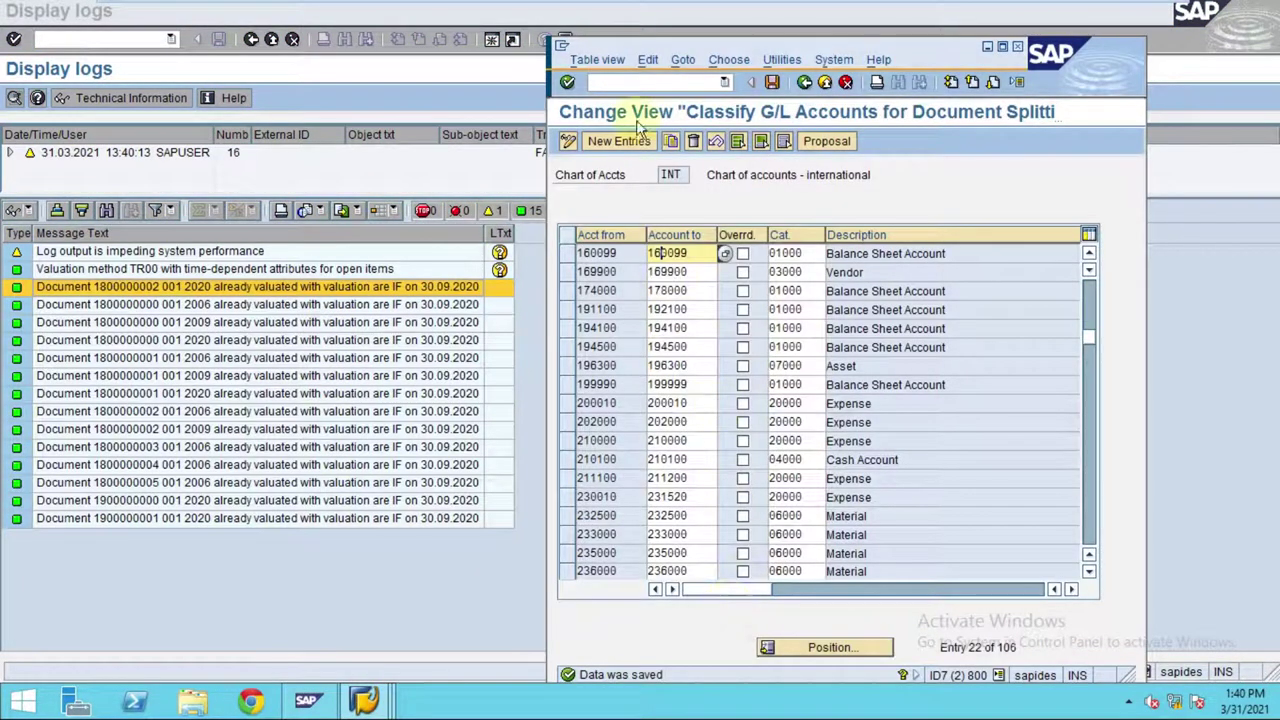
pyautogui.click(805, 83)
pyautogui.click(805, 83)
pyautogui.click(805, 83)
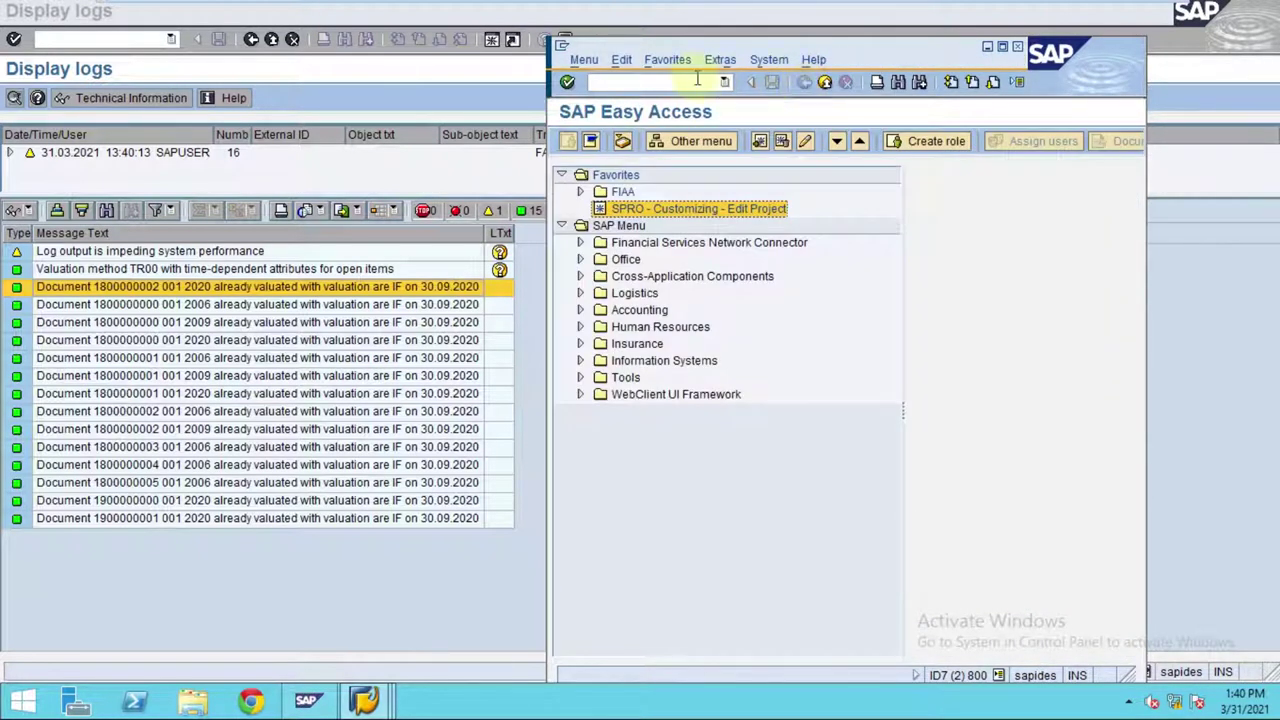
pyautogui.doubleClick(873, 60)
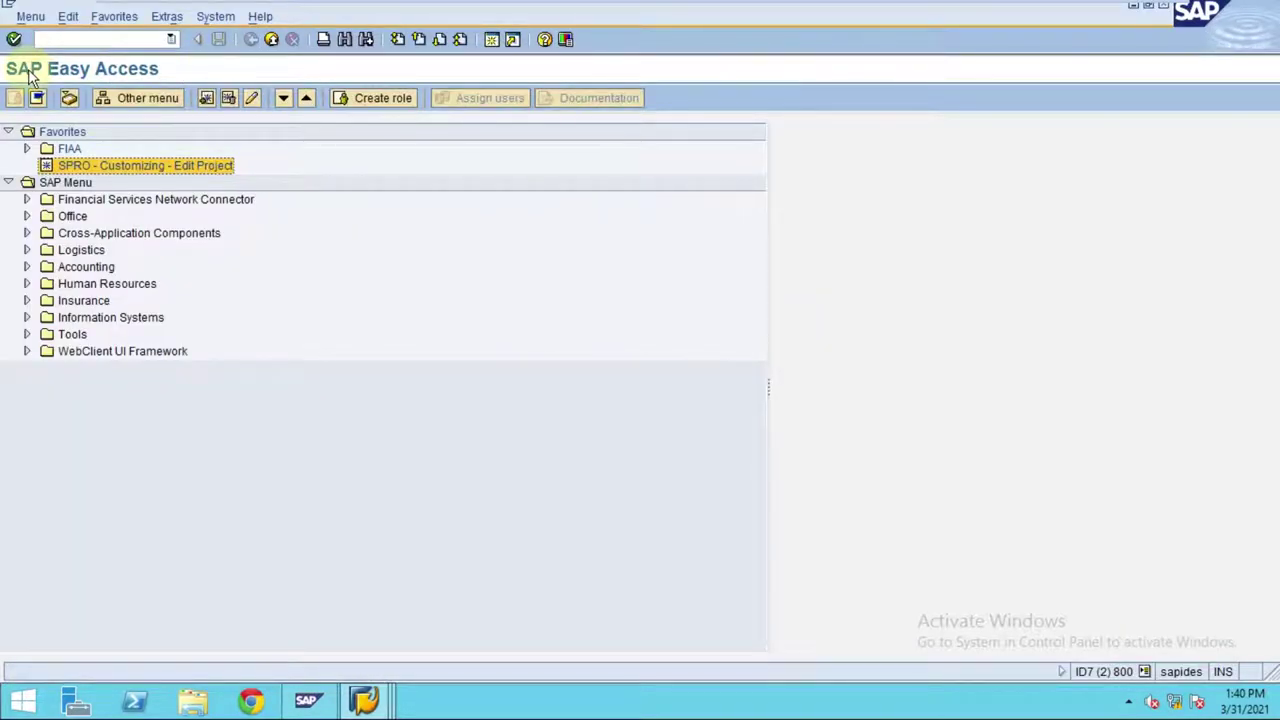
pyautogui.press('Return')
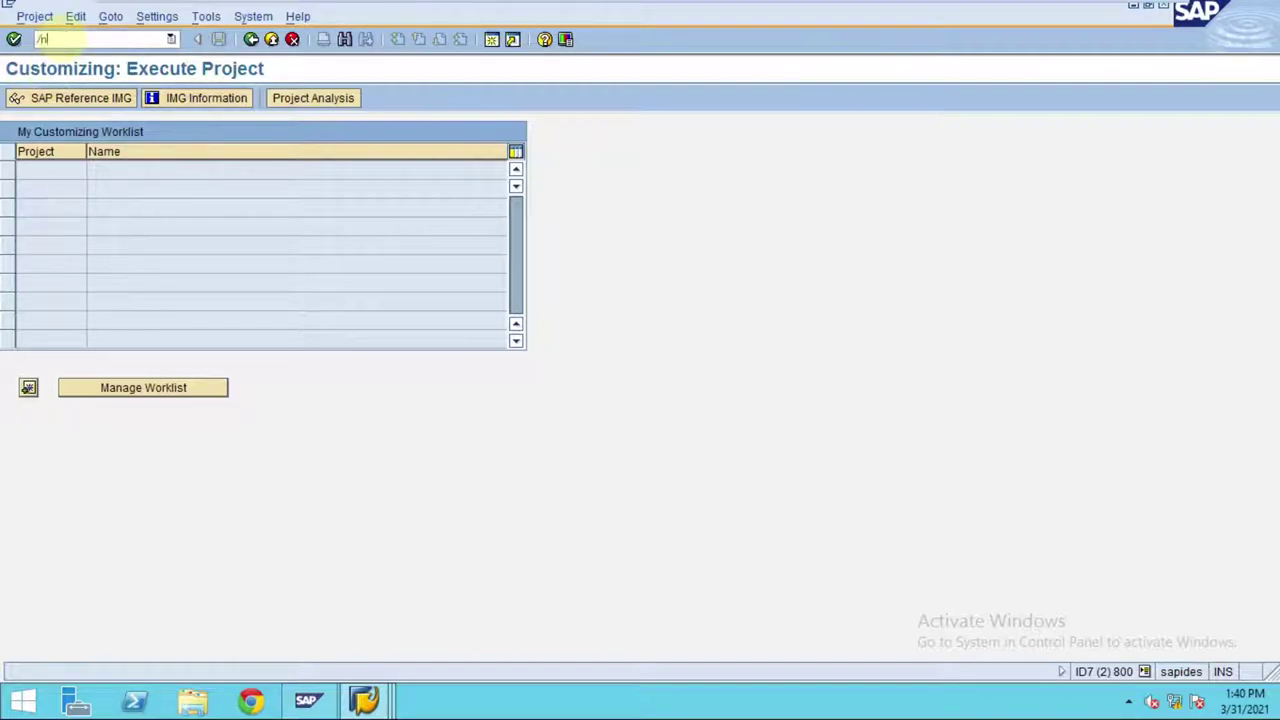
pyautogui.write('/nsm35')
pyautogui.press('Return')
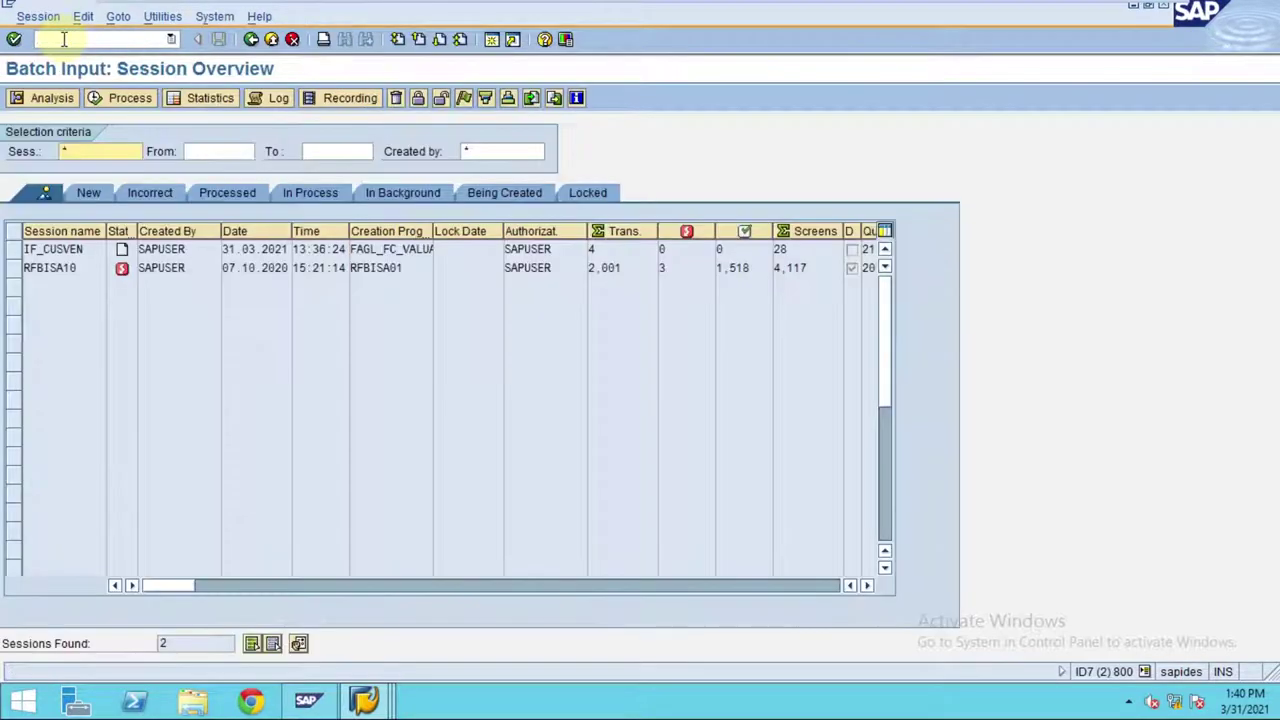
# Start processing the batch input session IF_CUSVEN in the foreground.
pyautogui.click(18, 252)
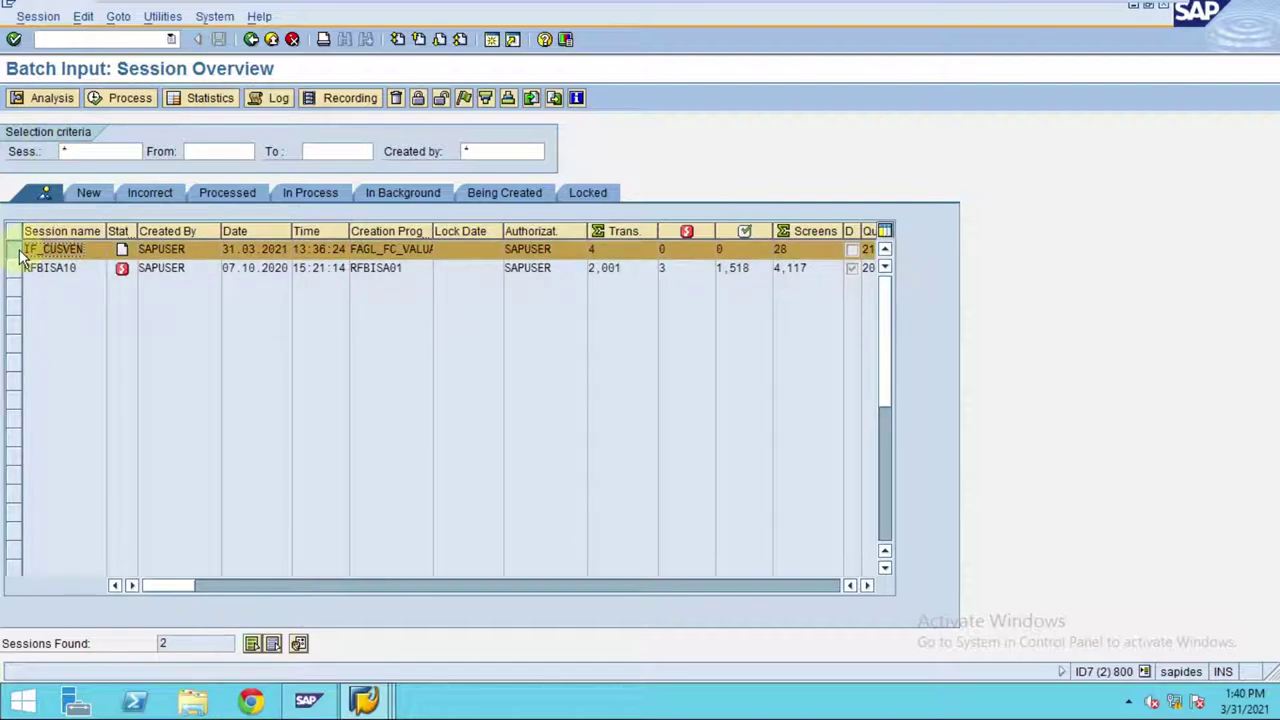
pyautogui.click(127, 98)
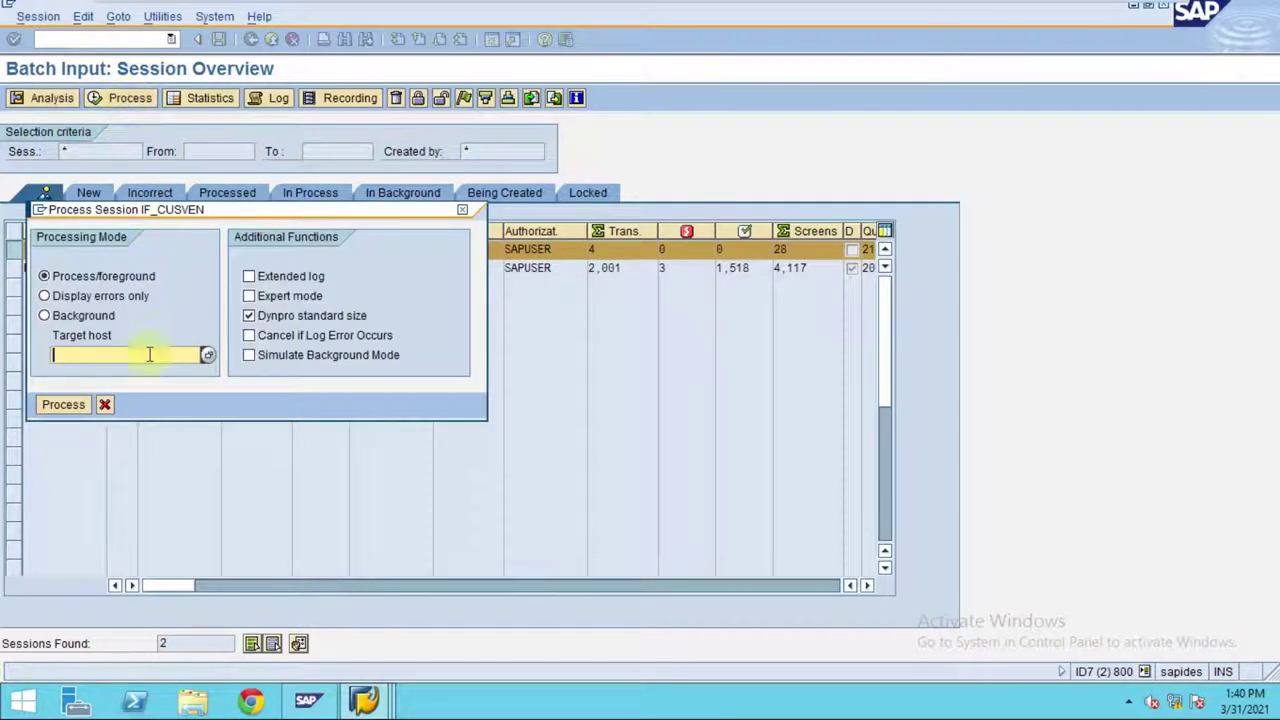
pyautogui.click(70, 405)
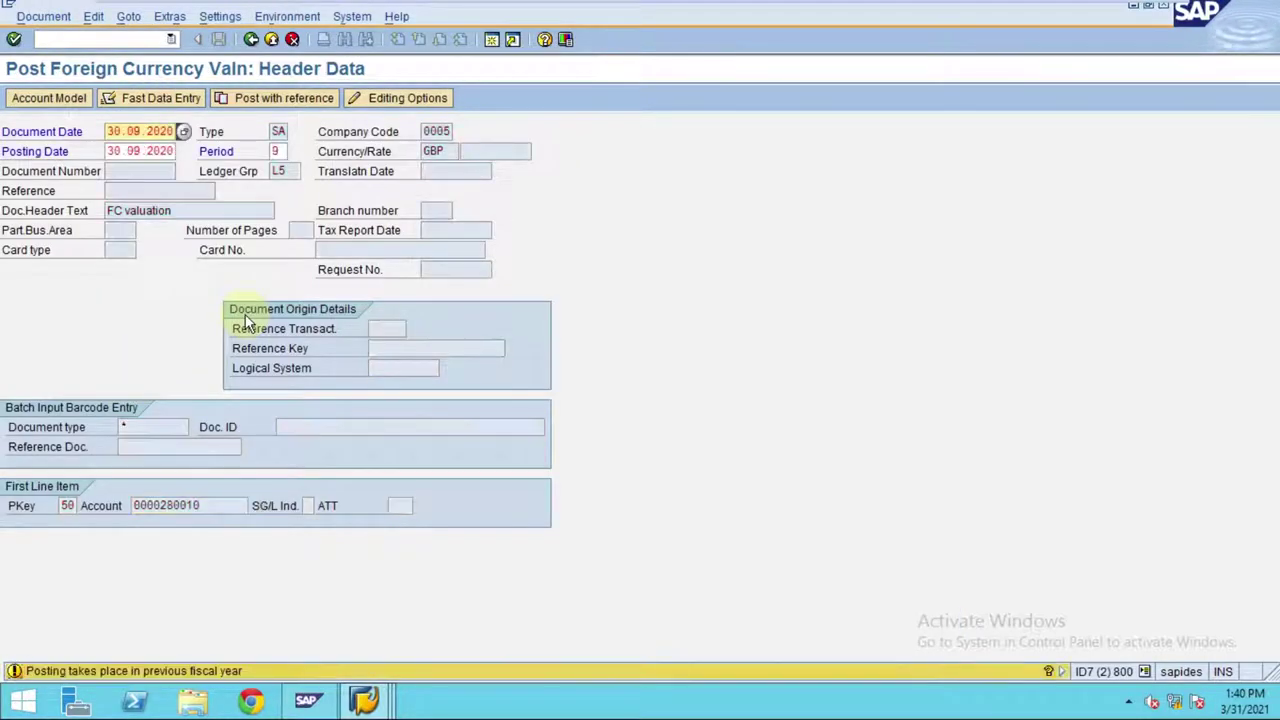
# Step through the GBP valuation document with posting date 30.09.2020, try to post it, and skip to the next transaction with /n.
pyautogui.press('Return')
pyautogui.press('Return')
pyautogui.press('Return')
pyautogui.press('Return')
pyautogui.press('Return')
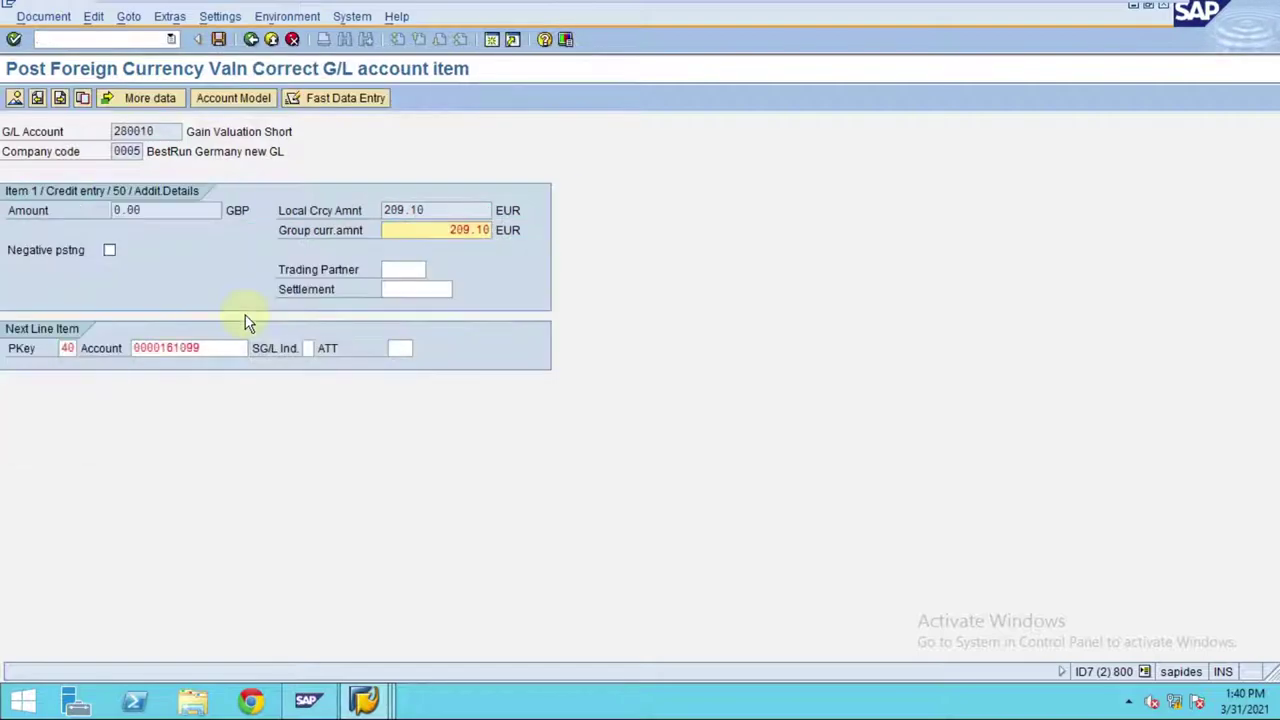
pyautogui.press('Return')
pyautogui.press('Return')
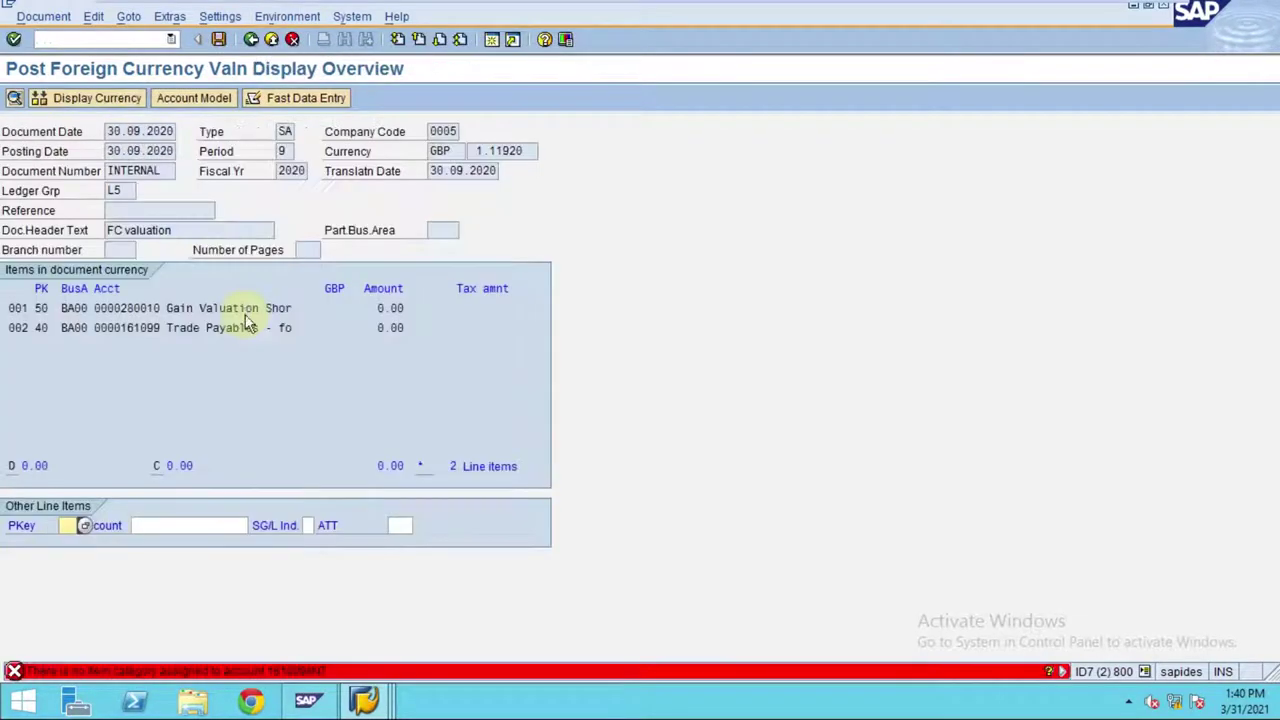
pyautogui.press('Return')
pyautogui.press('Return')
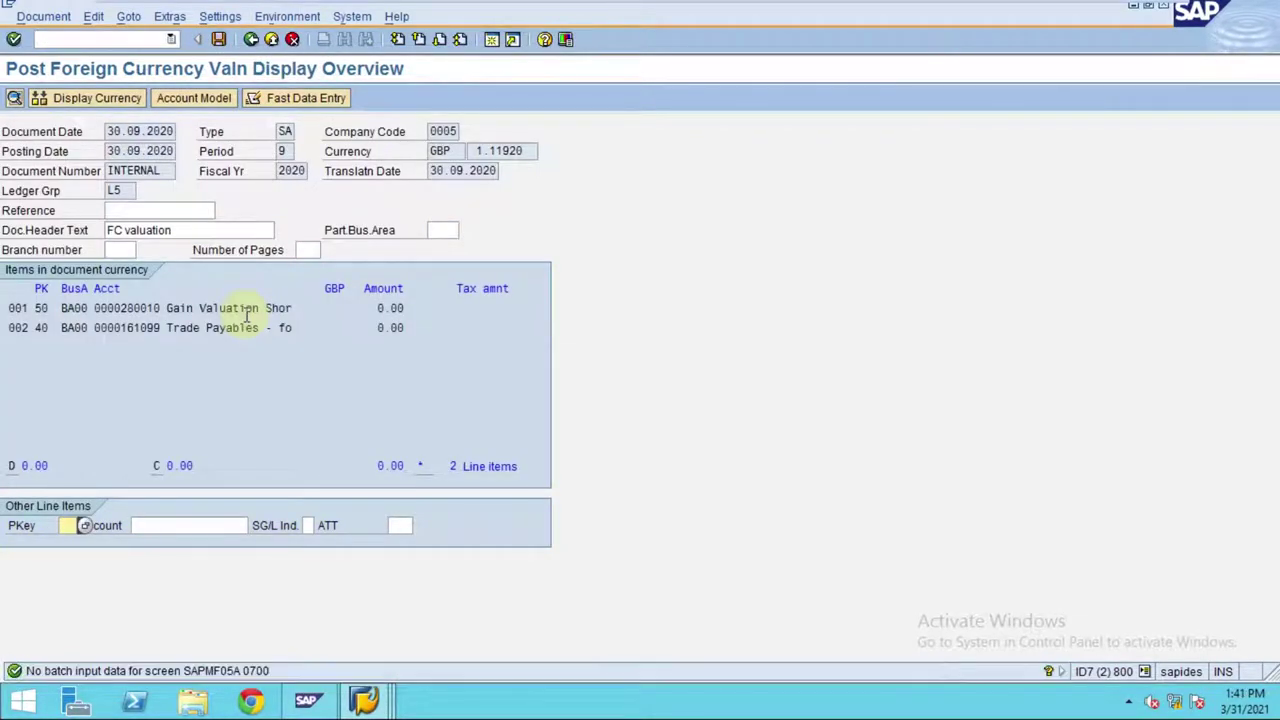
pyautogui.press('Return')
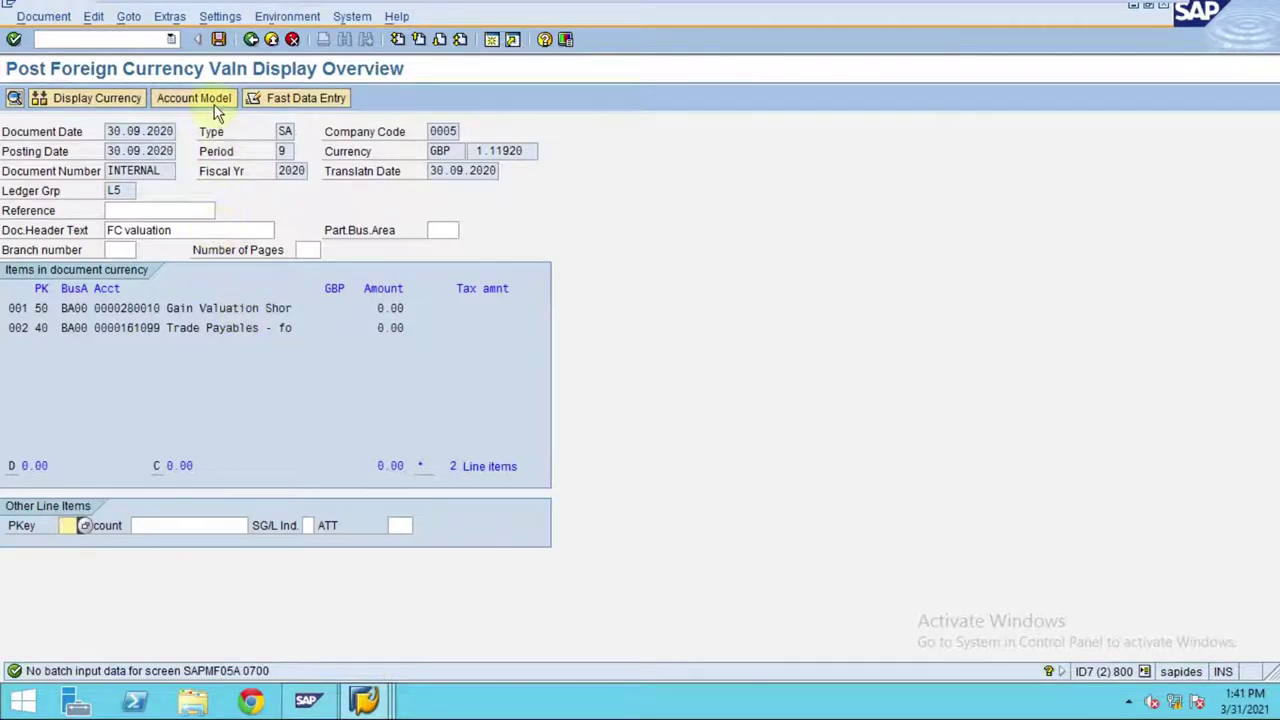
pyautogui.click(219, 39)
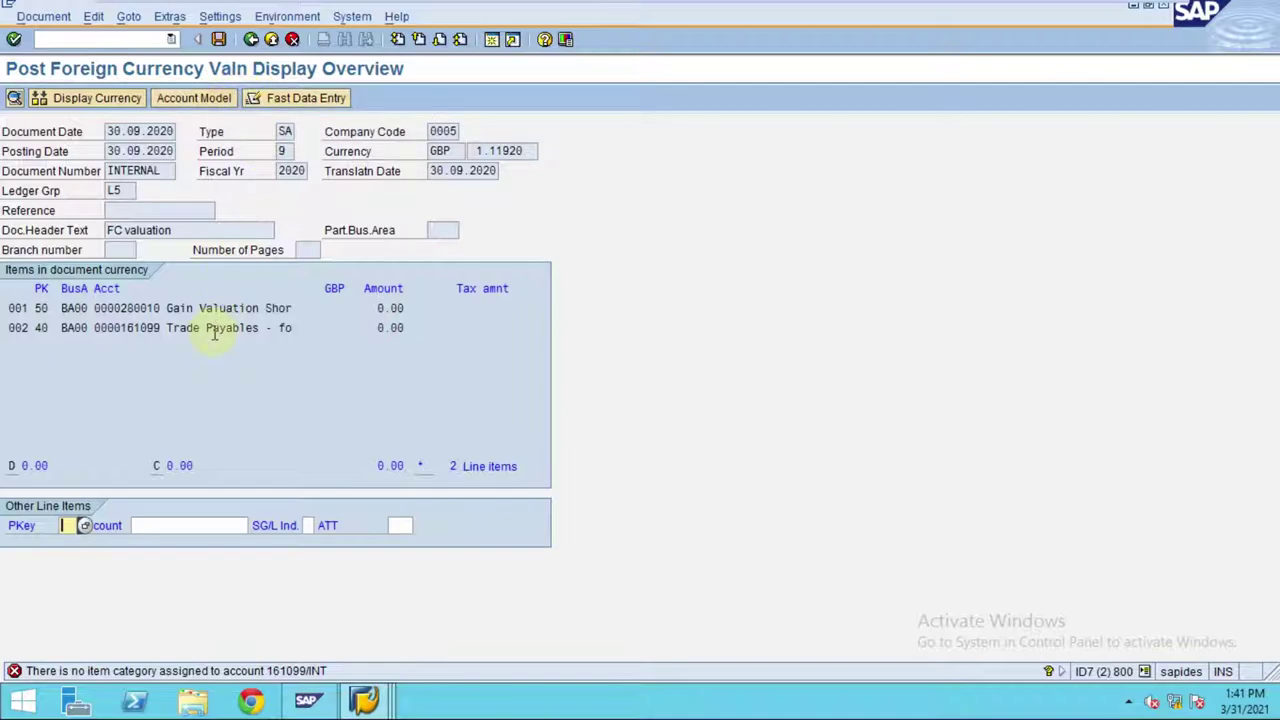
pyautogui.click(219, 39)
pyautogui.click(71, 39)
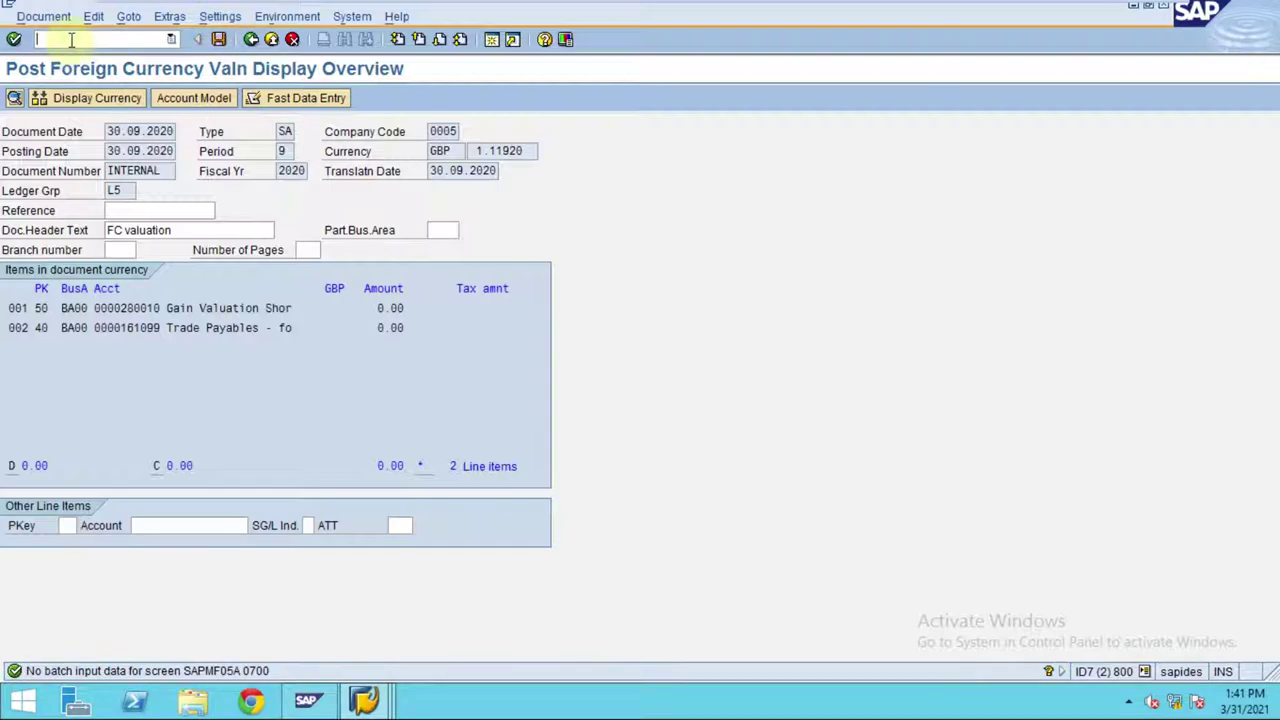
pyautogui.write('/n')
pyautogui.press('Return')
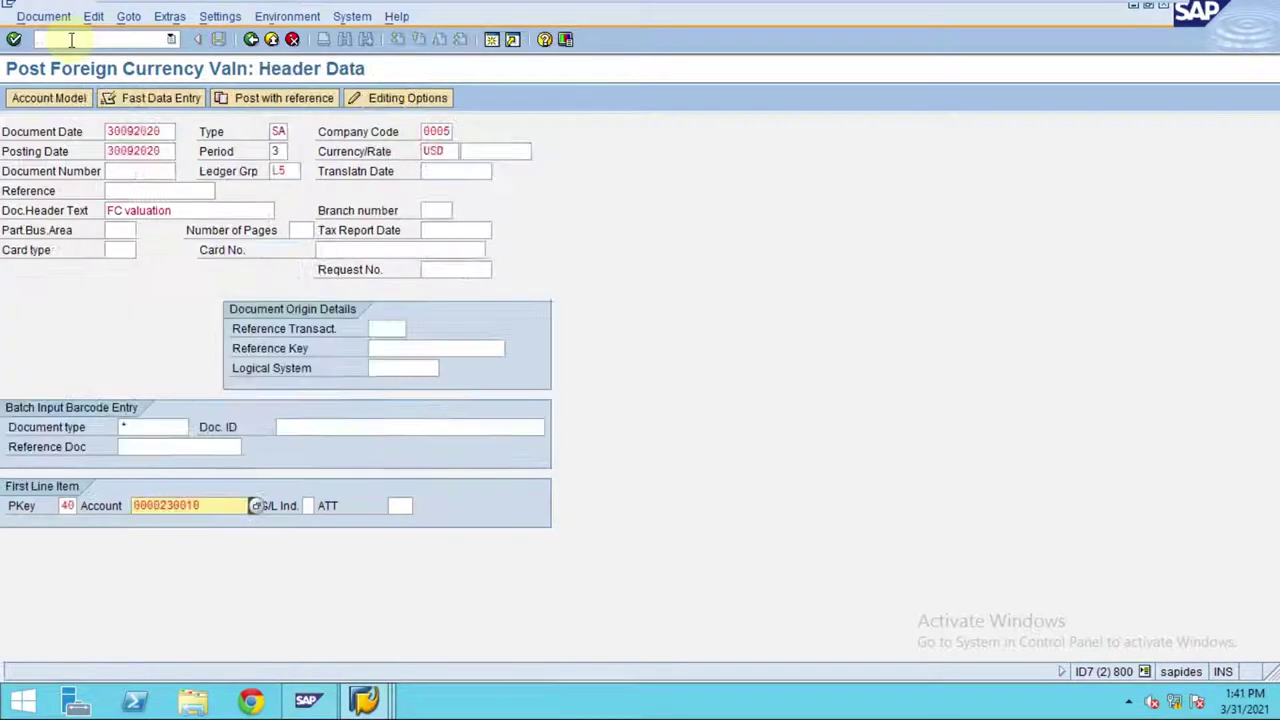
# Step through the USD valuation document dated 30.09.2020, try to post it, and skip it.
pyautogui.press('Return')
pyautogui.press('Return')
pyautogui.press('Return')
pyautogui.press('Return')
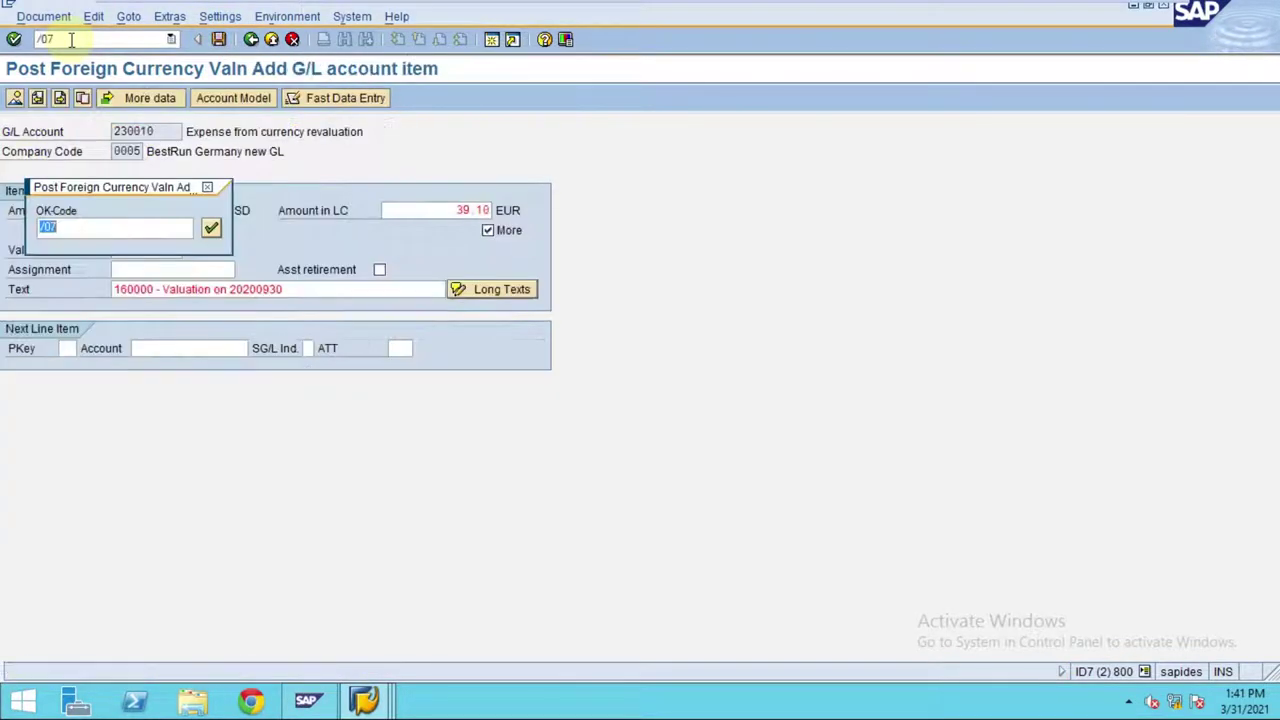
pyautogui.press('Return')
pyautogui.press('Return')
pyautogui.press('Return')
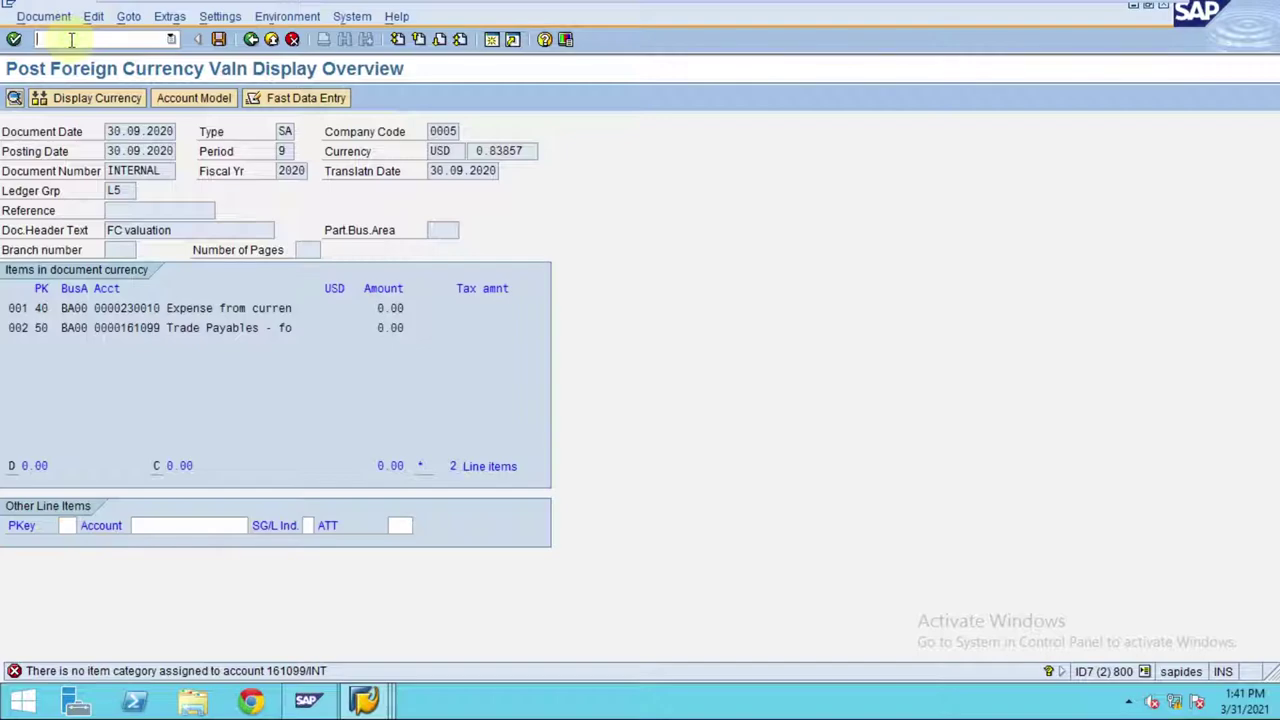
pyautogui.press('Return')
# Step through the GBP reverse posting document with posting date 01.10.2020 and try to post it.
pyautogui.press('Return')
pyautogui.press('Return')
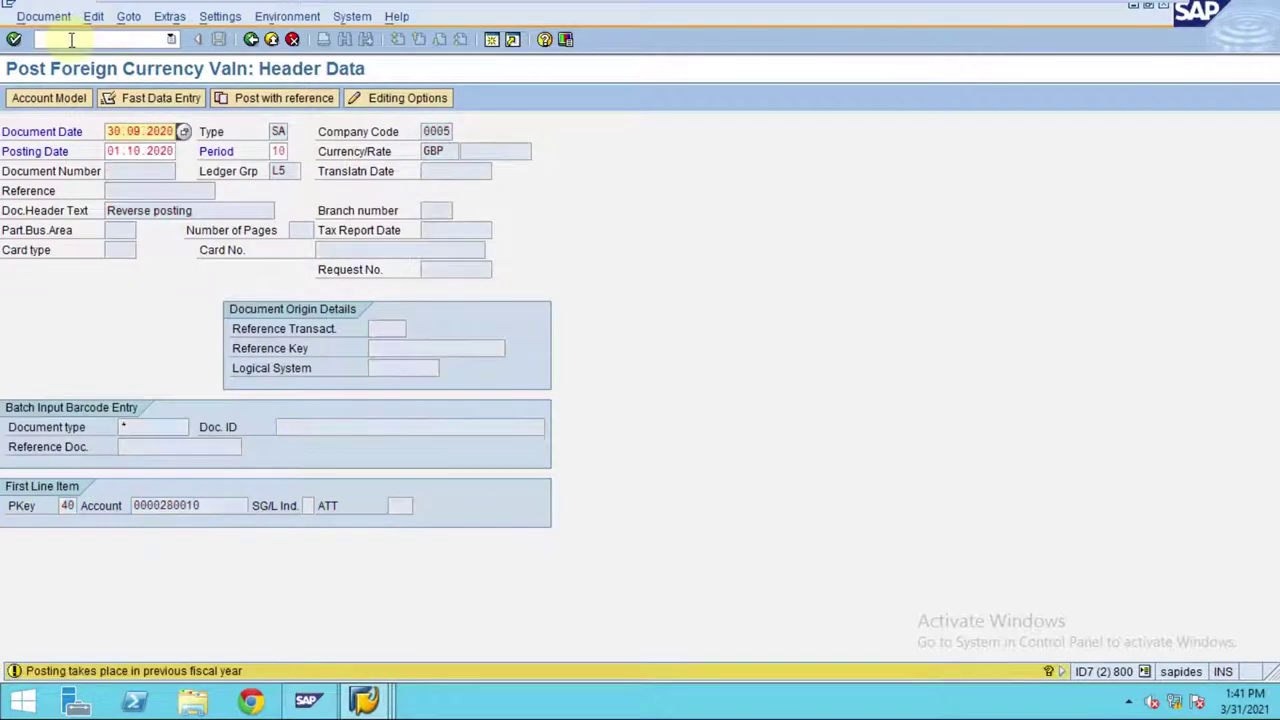
pyautogui.press('Return')
pyautogui.press('Return')
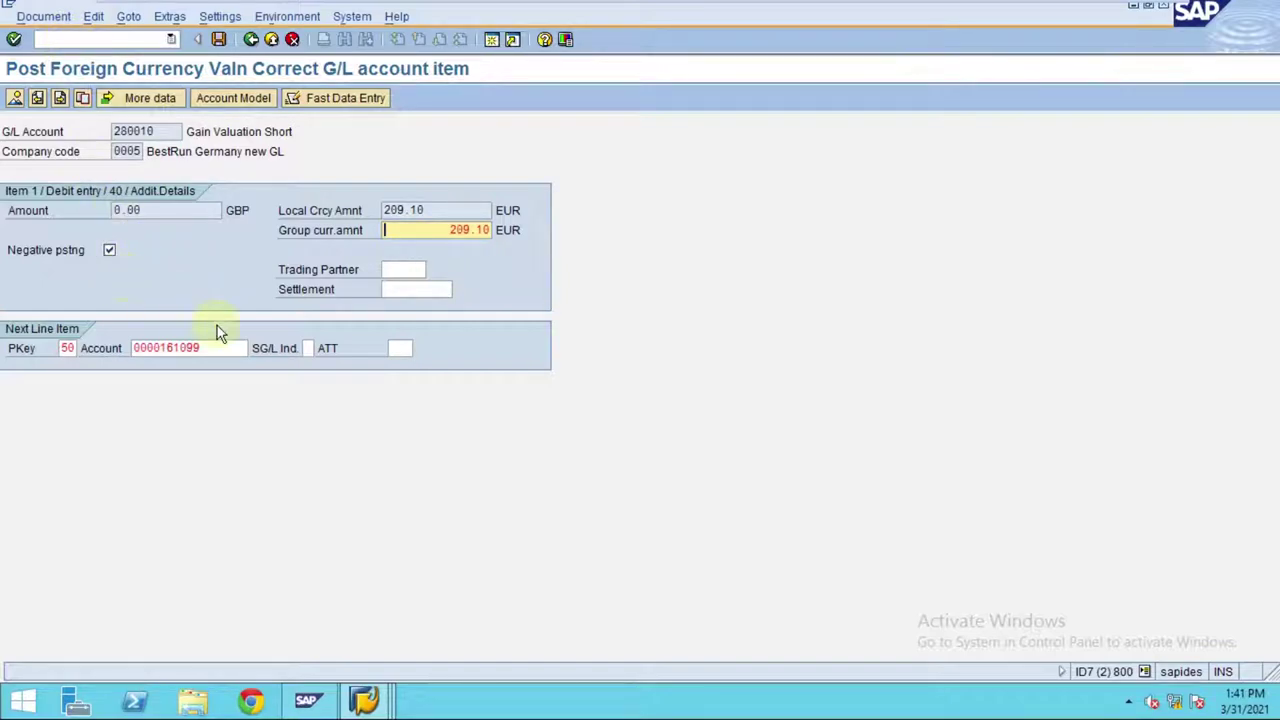
pyautogui.click(364, 700)
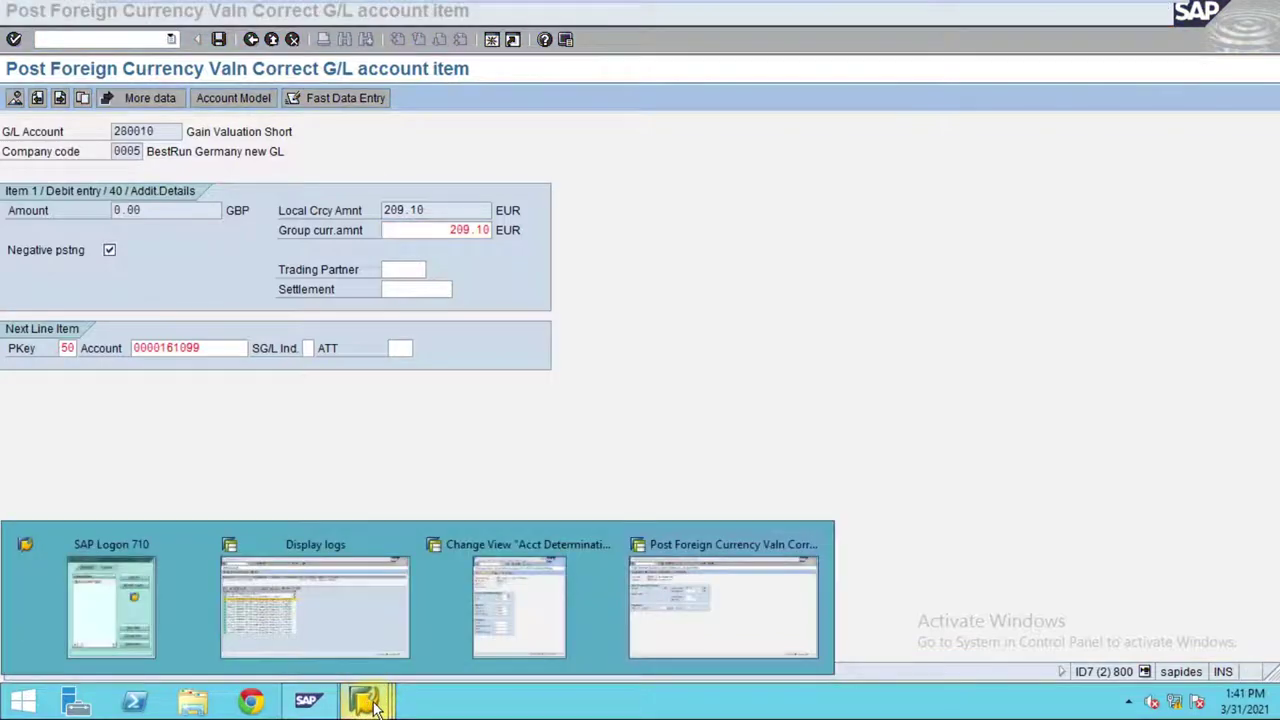
pyautogui.click(679, 628)
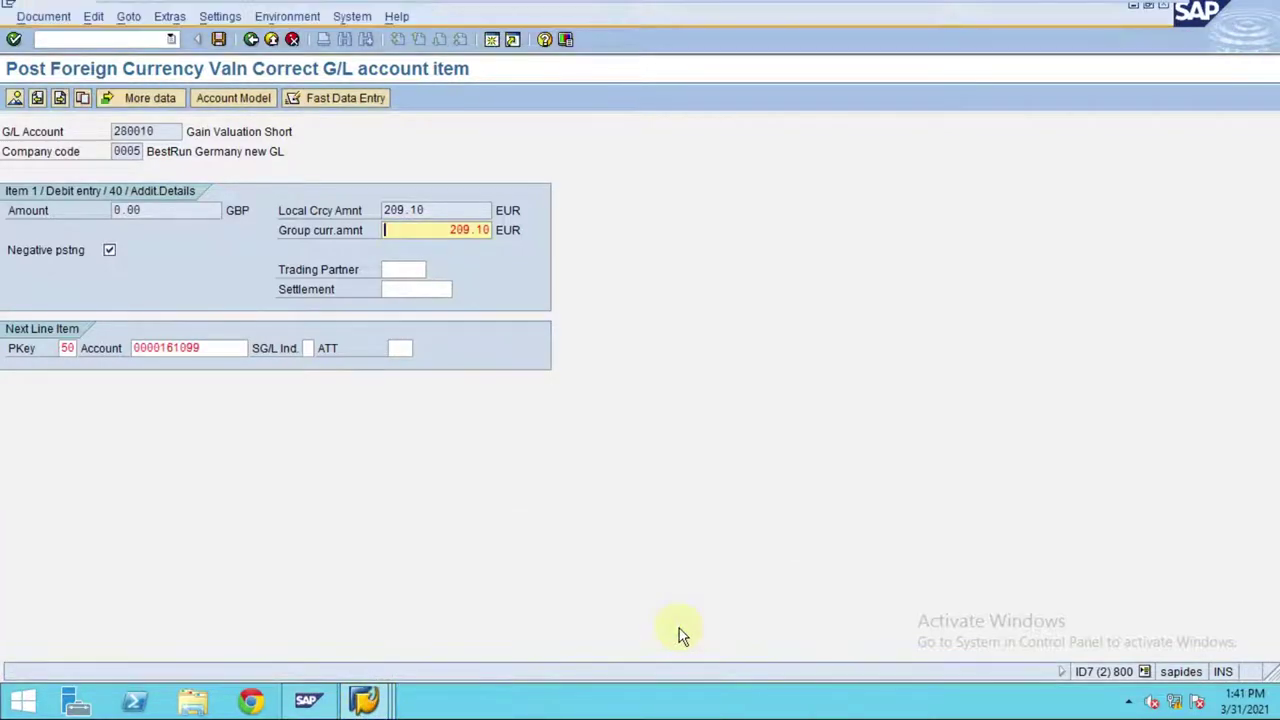
pyautogui.click(219, 40)
pyautogui.press('Return')
pyautogui.press('Return')
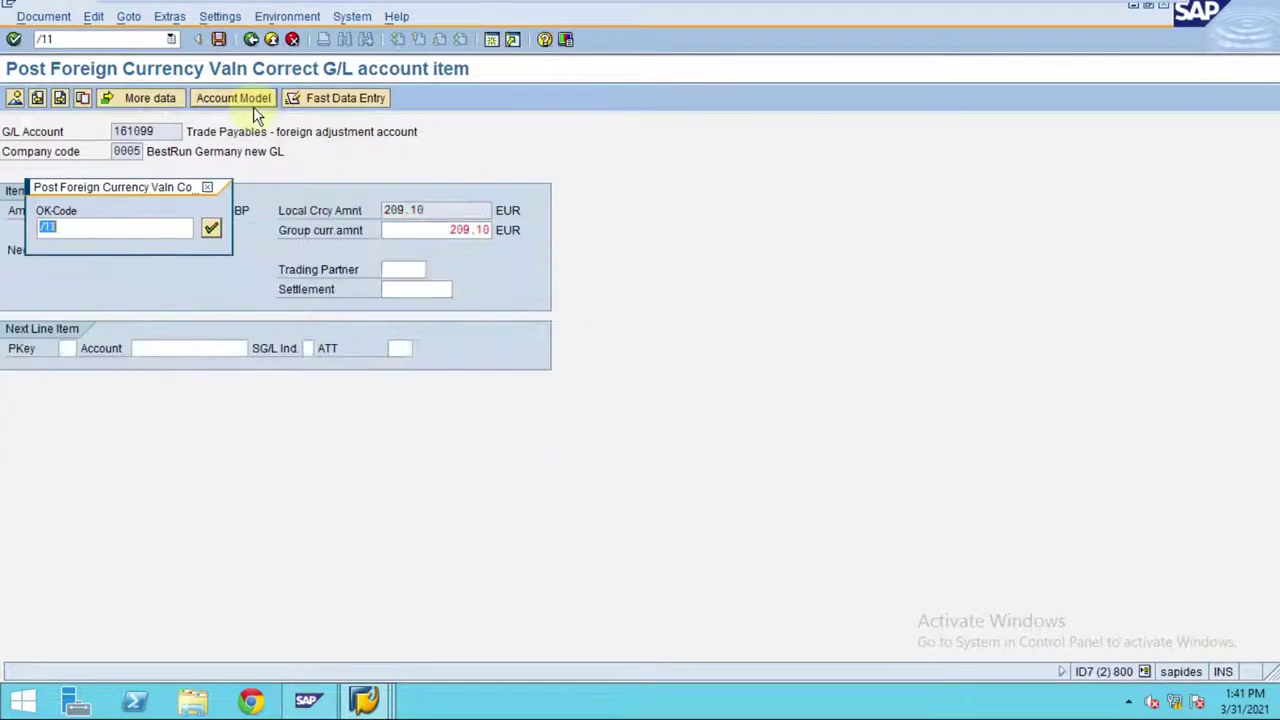
pyautogui.press('Return')
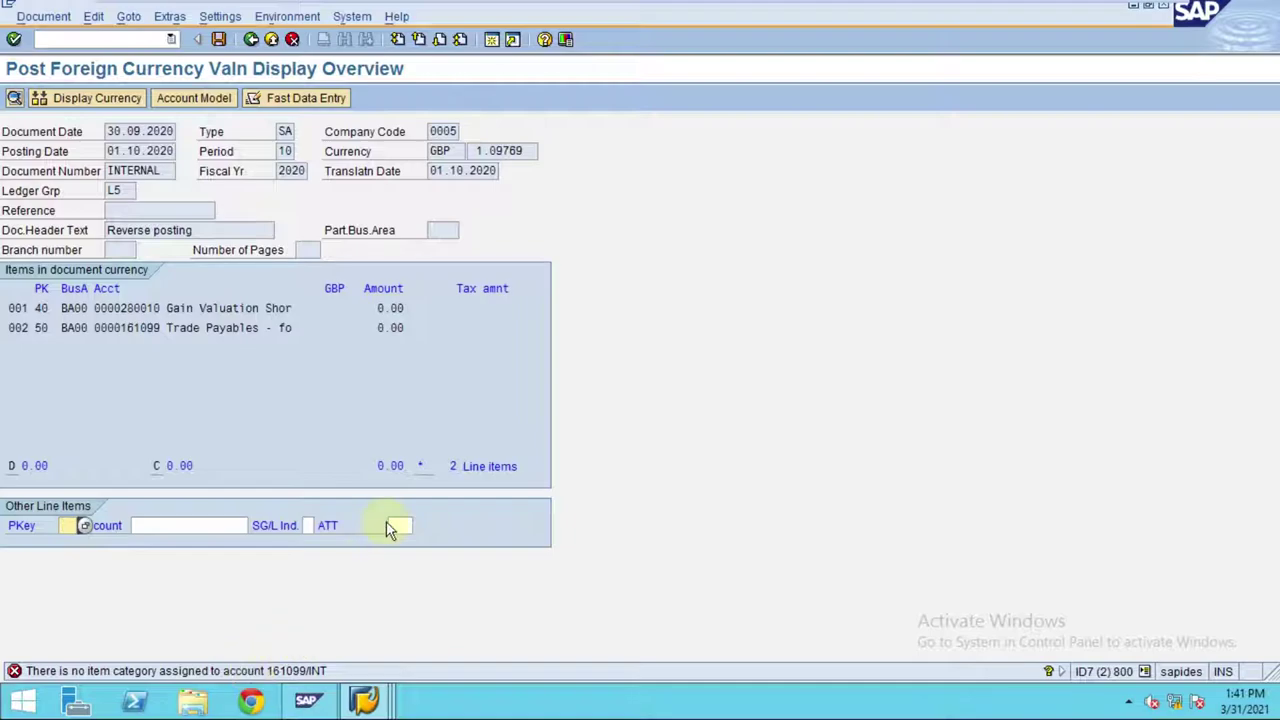
# Open the missing item category error's long text and go from there to the G/L account classification for chart of accounts INT.
pyautogui.doubleClick(303, 672)
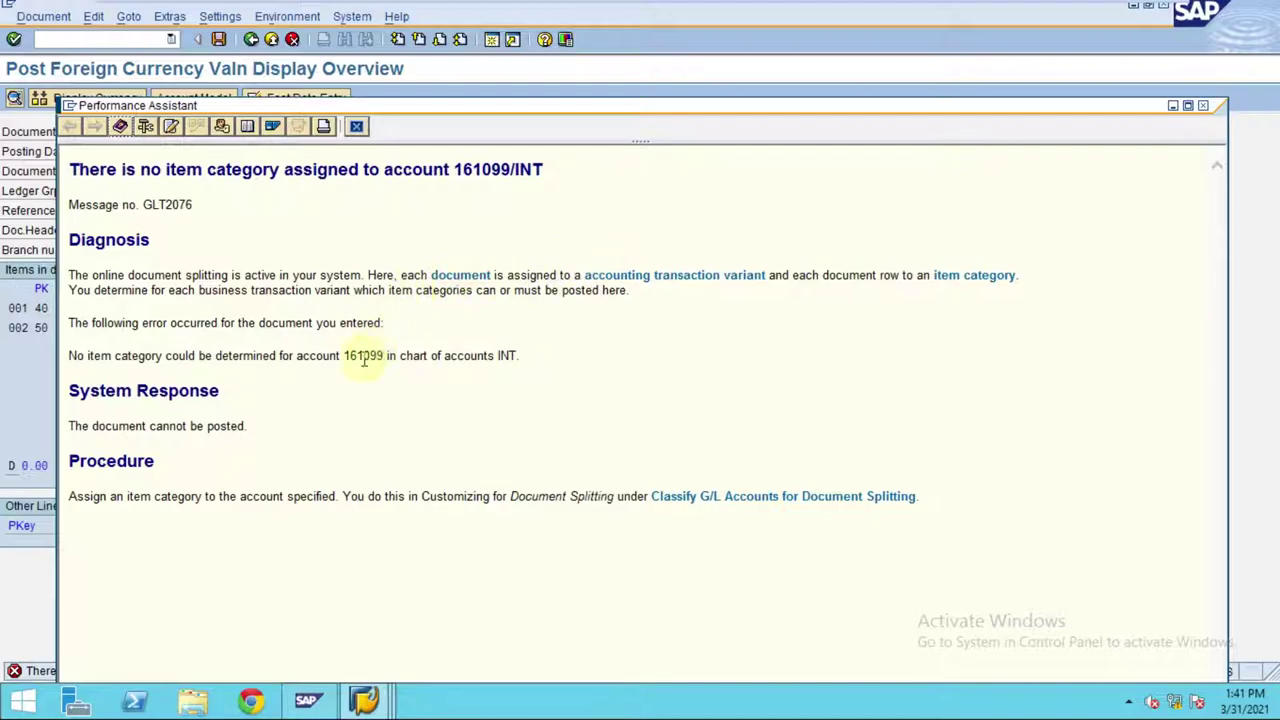
pyautogui.moveTo(342, 358); pyautogui.dragTo(372, 358)
pyautogui.click(765, 504)
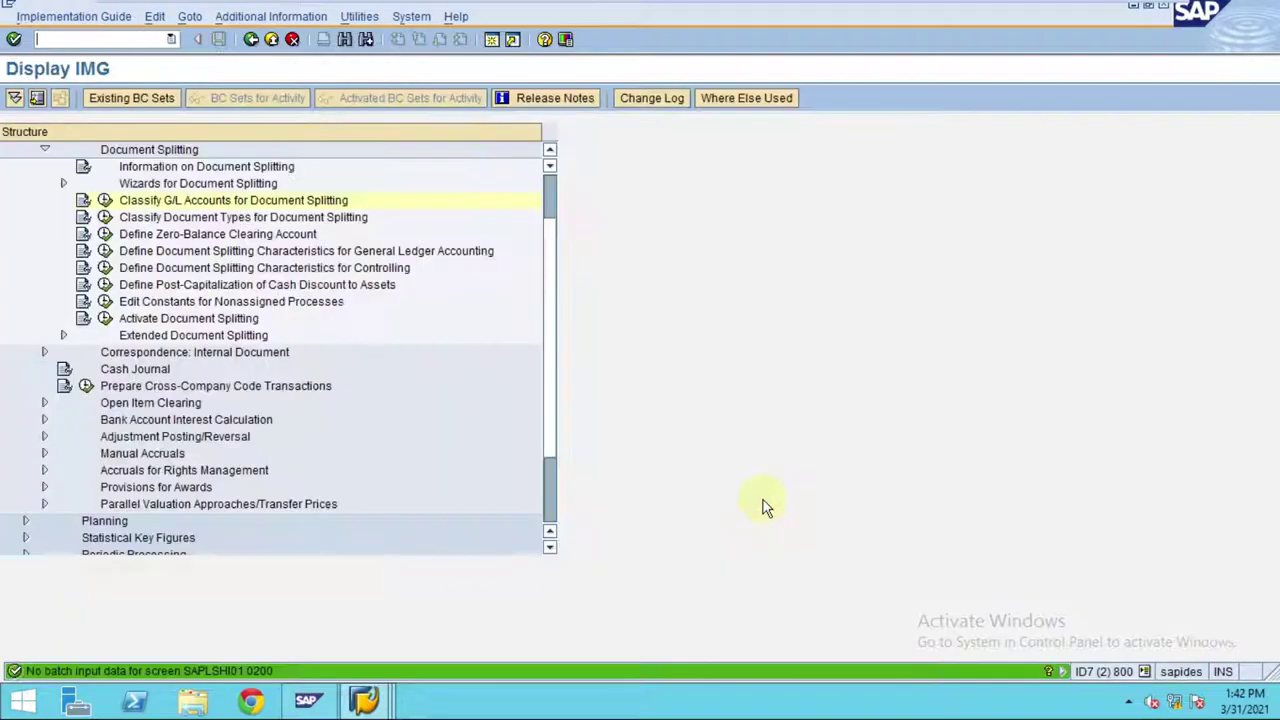
pyautogui.click(105, 200)
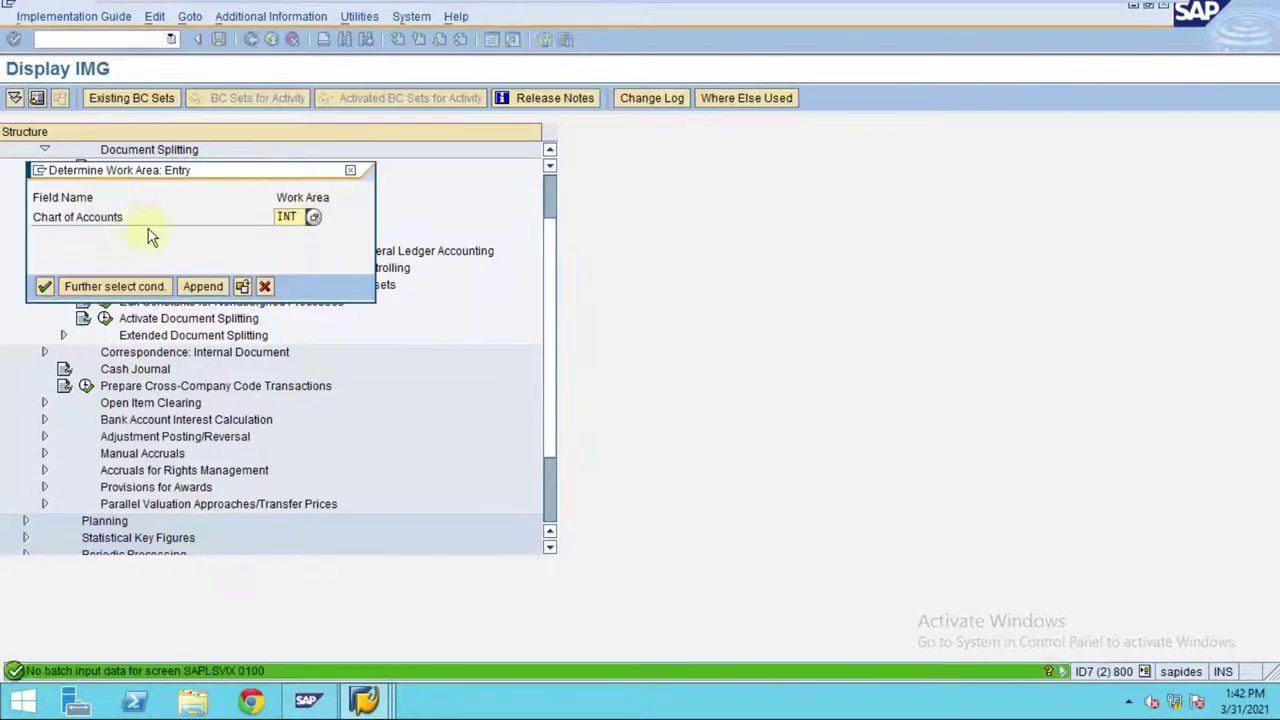
pyautogui.click(44, 286)
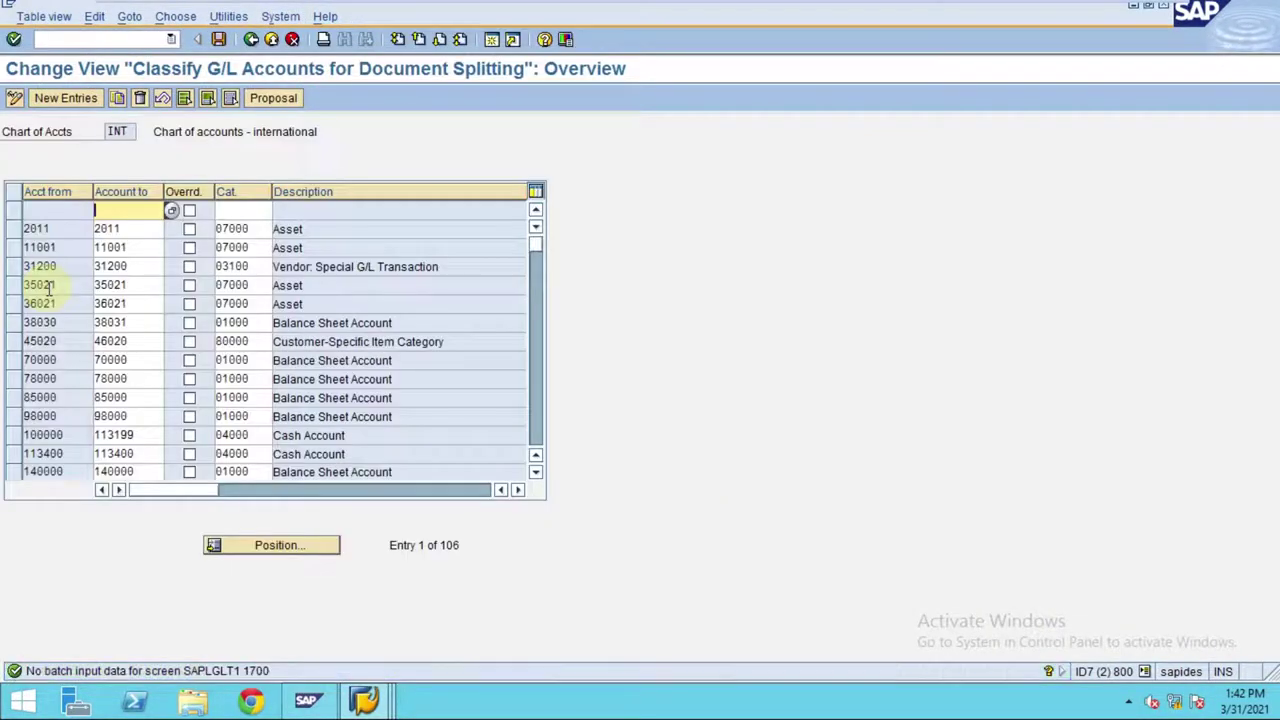
# Copy the balance sheet classification entry for account 160099 as a new entry for accounts 161099 to 161099.
pyautogui.scroll(-10, 533, 432)
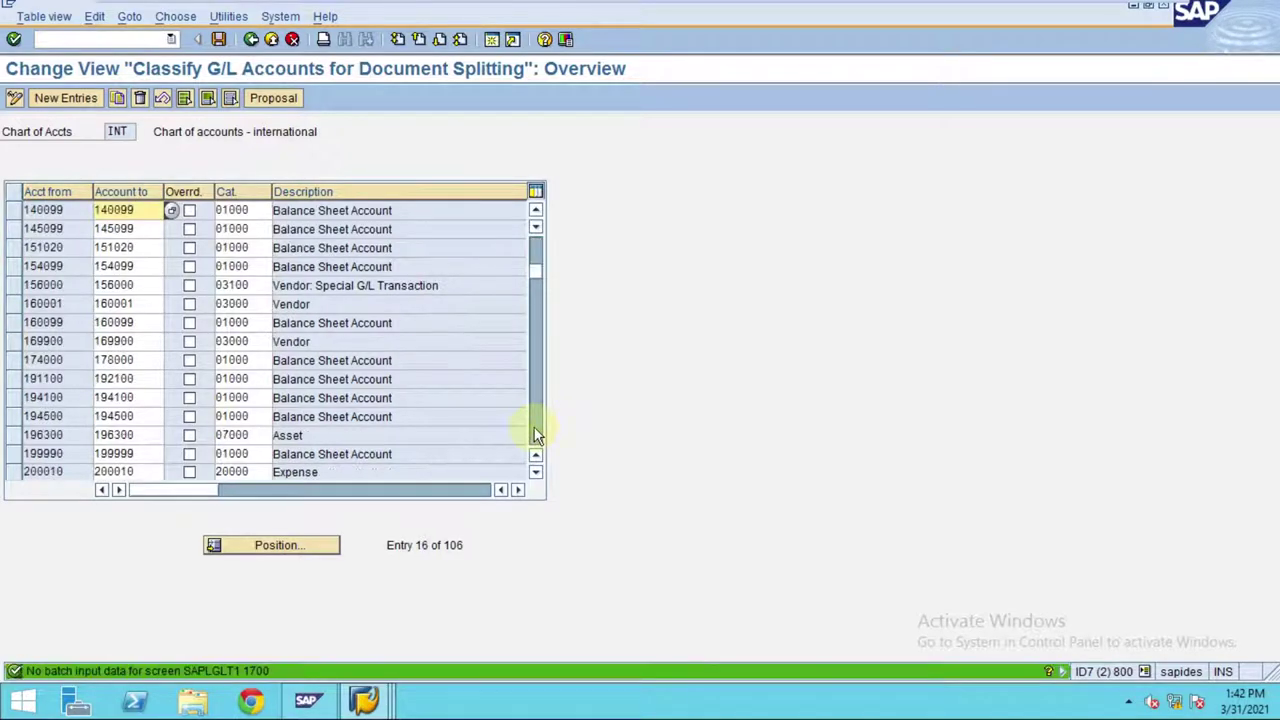
pyautogui.scroll(3, 265, 408)
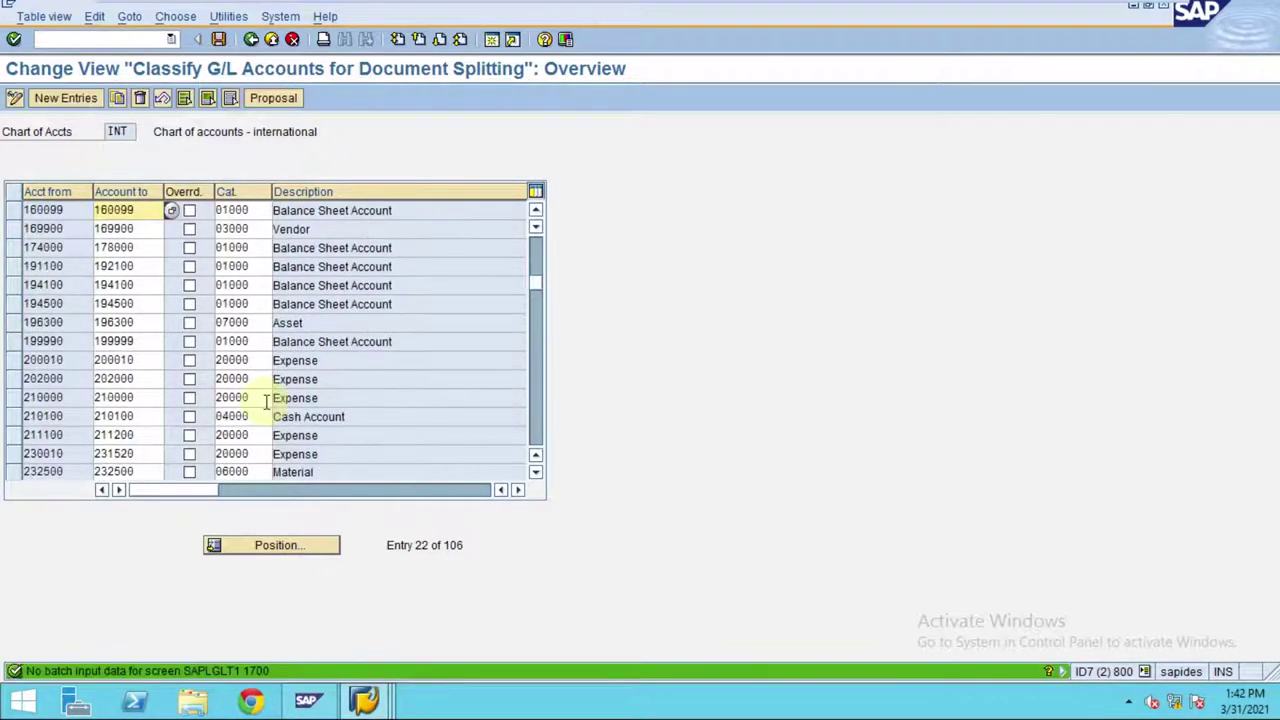
pyautogui.click(15, 218)
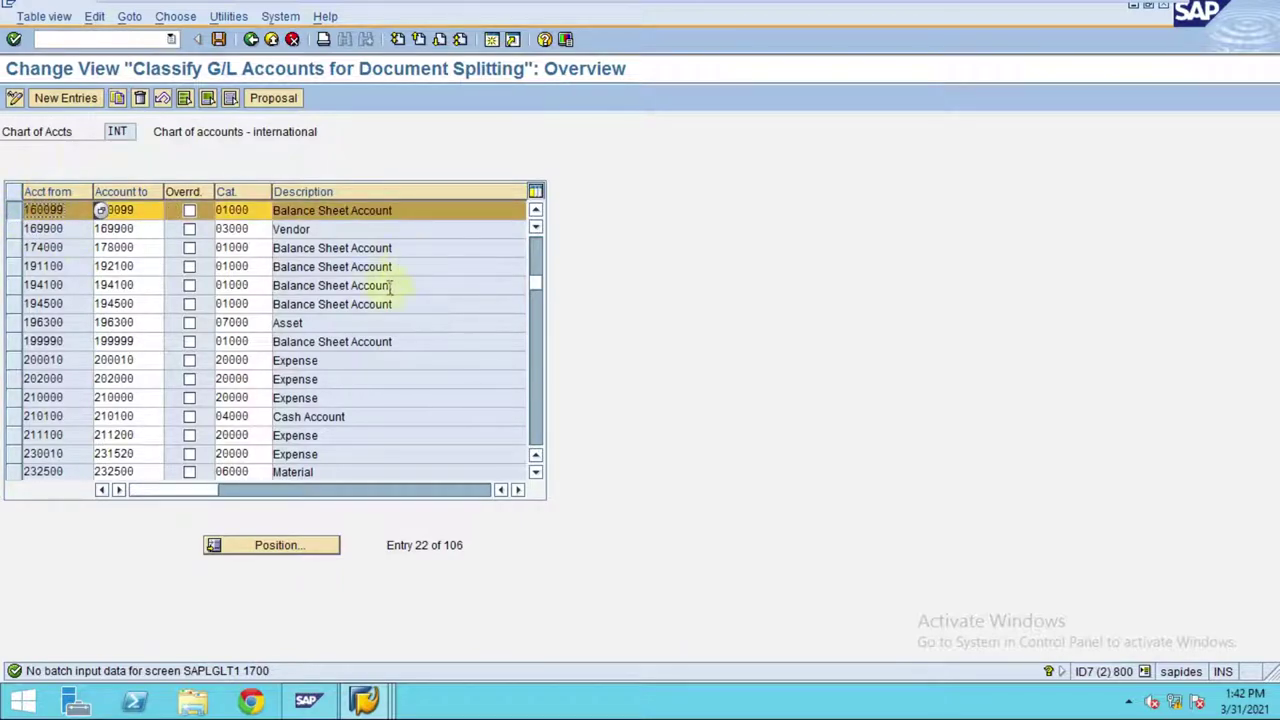
pyautogui.scroll(1, 85, 290)
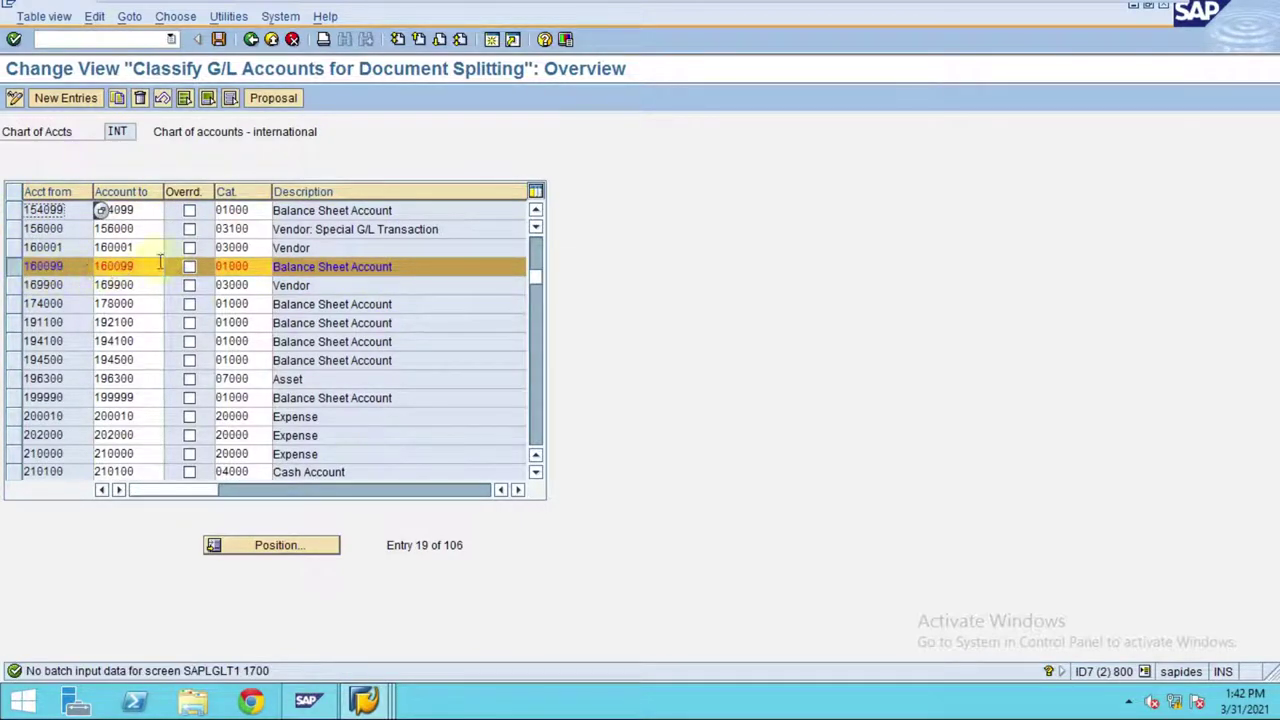
pyautogui.click(109, 98)
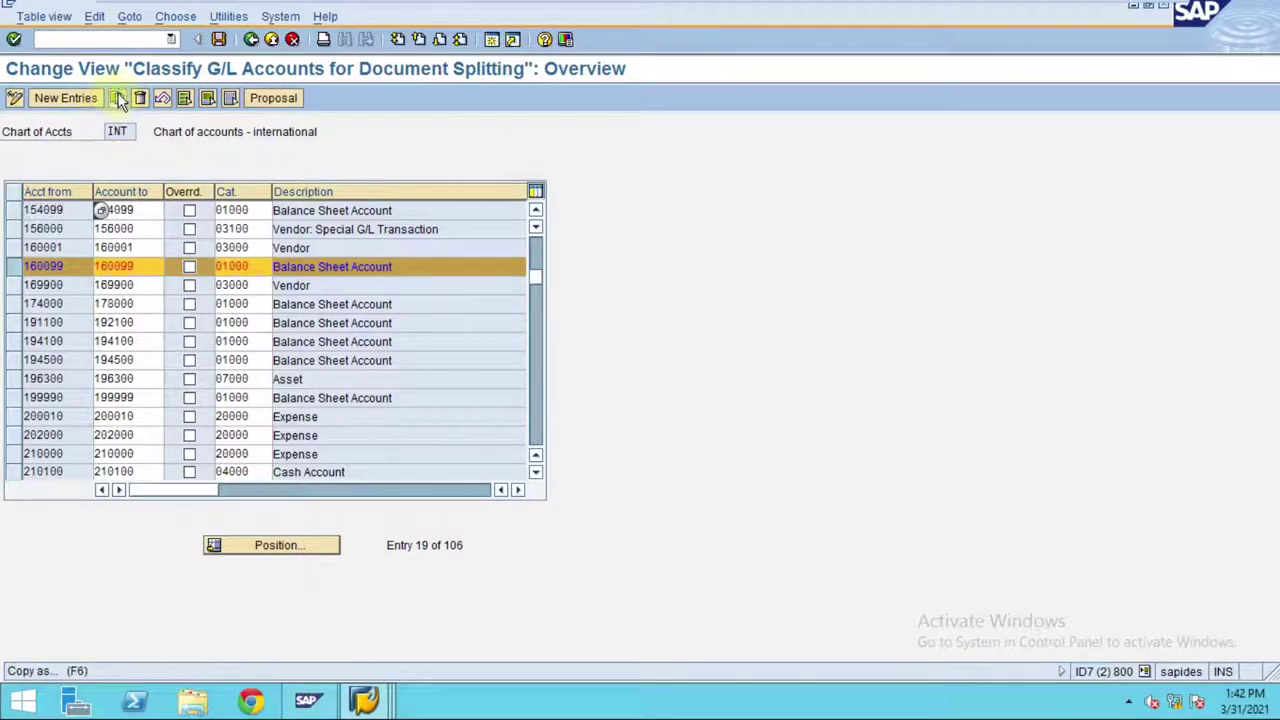
pyautogui.click(44, 208)
pyautogui.press('BackSpace')
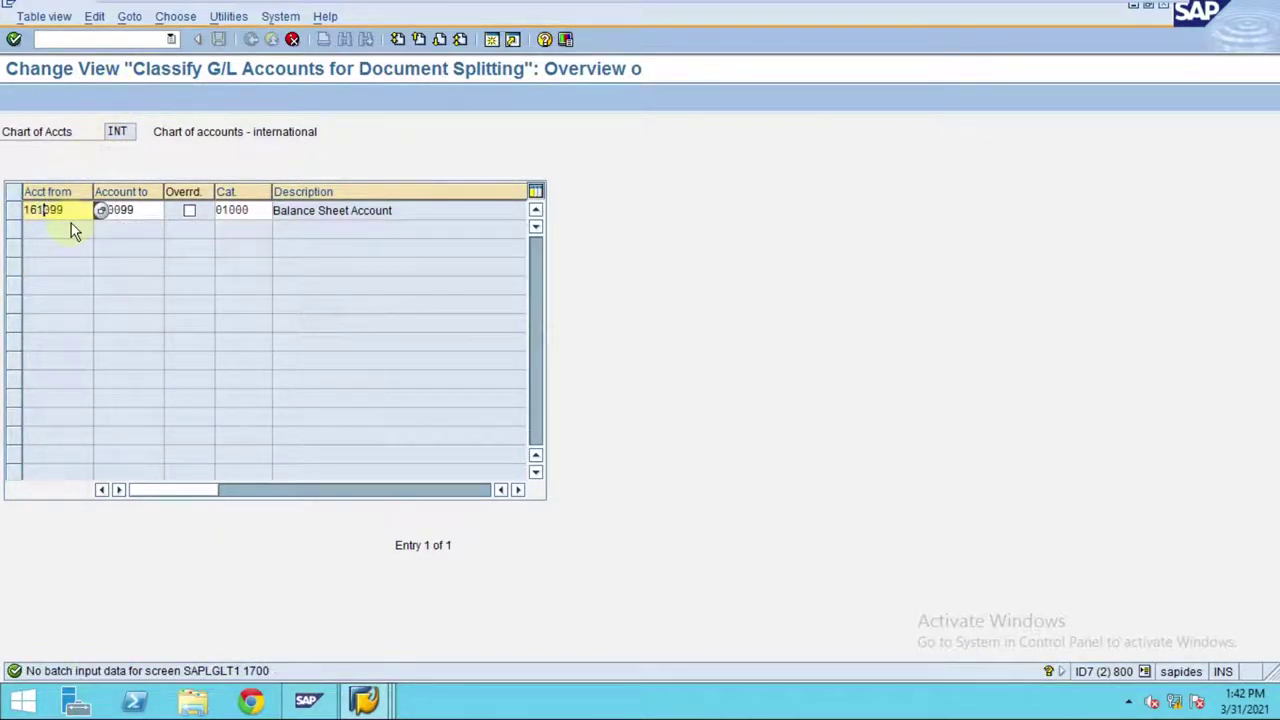
pyautogui.write('1')
pyautogui.press('Tab')
pyautogui.press('Left')
pyautogui.press('Left')
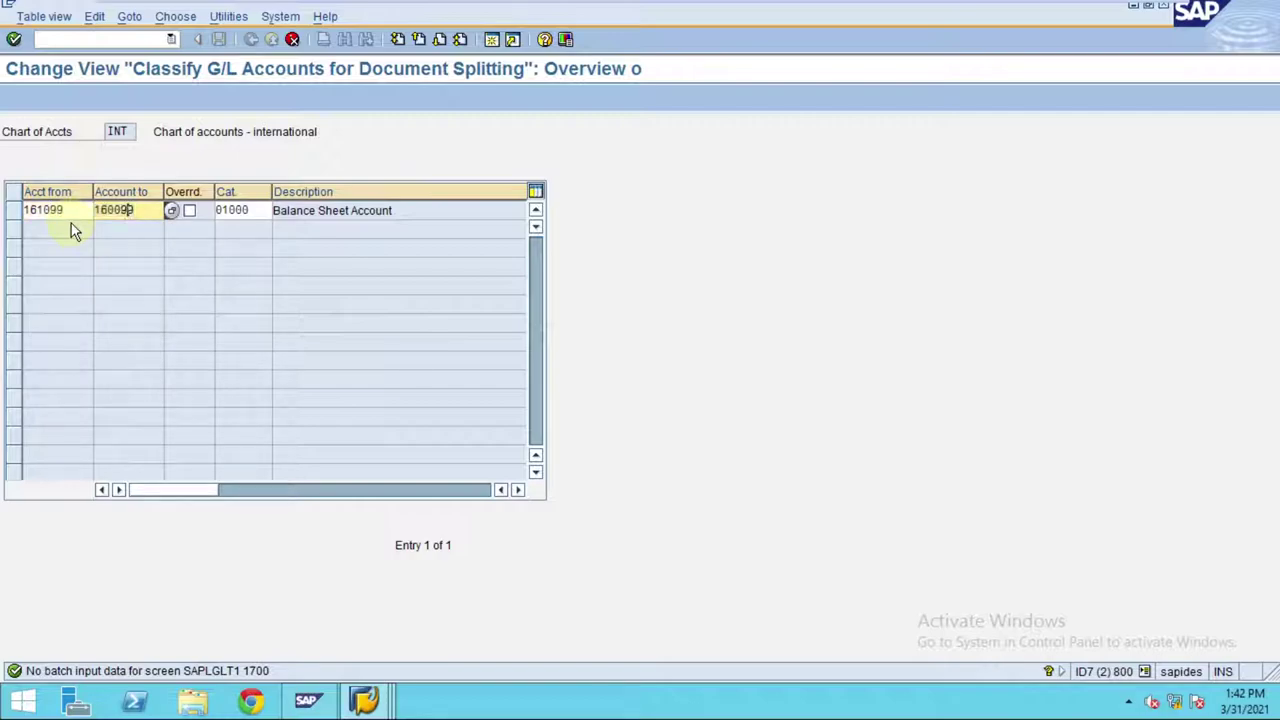
pyautogui.press('Left')
pyautogui.press('BackSpace')
pyautogui.write('1')
pyautogui.press('Return')
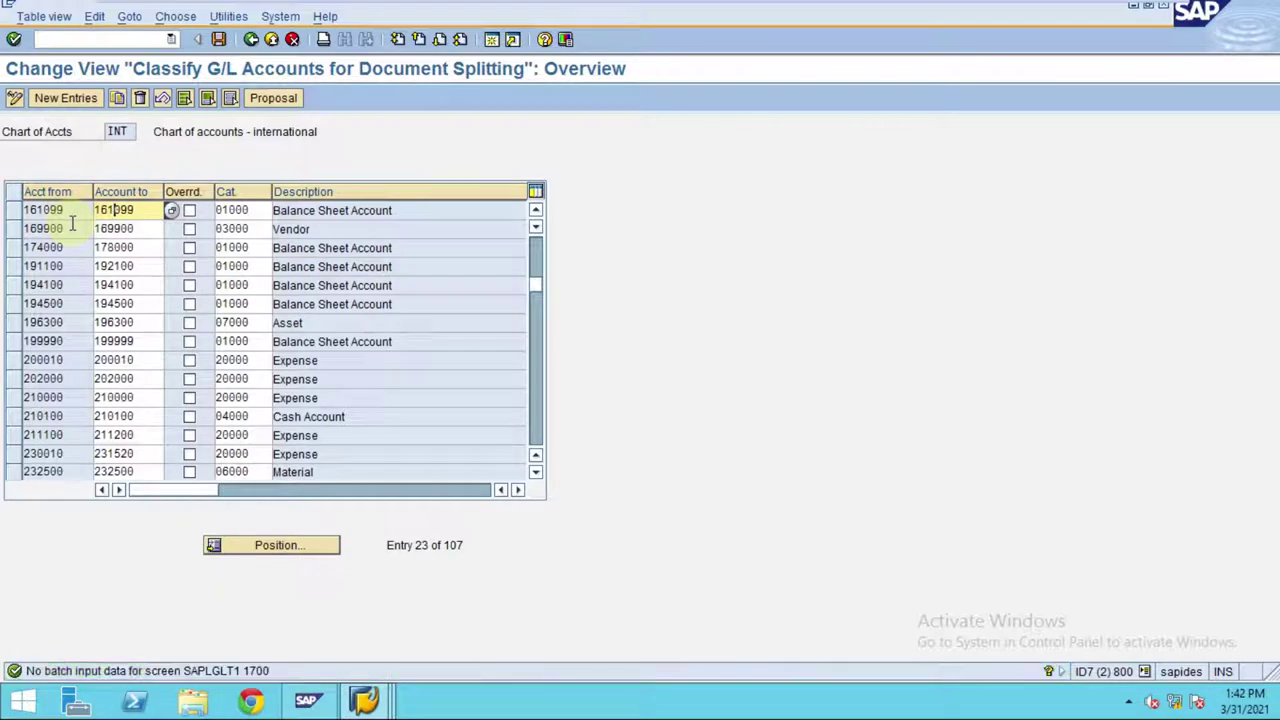
# Save the G/L account classification, acknowledging the Customizing check messages and confirming the changes.
pyautogui.click(220, 40)
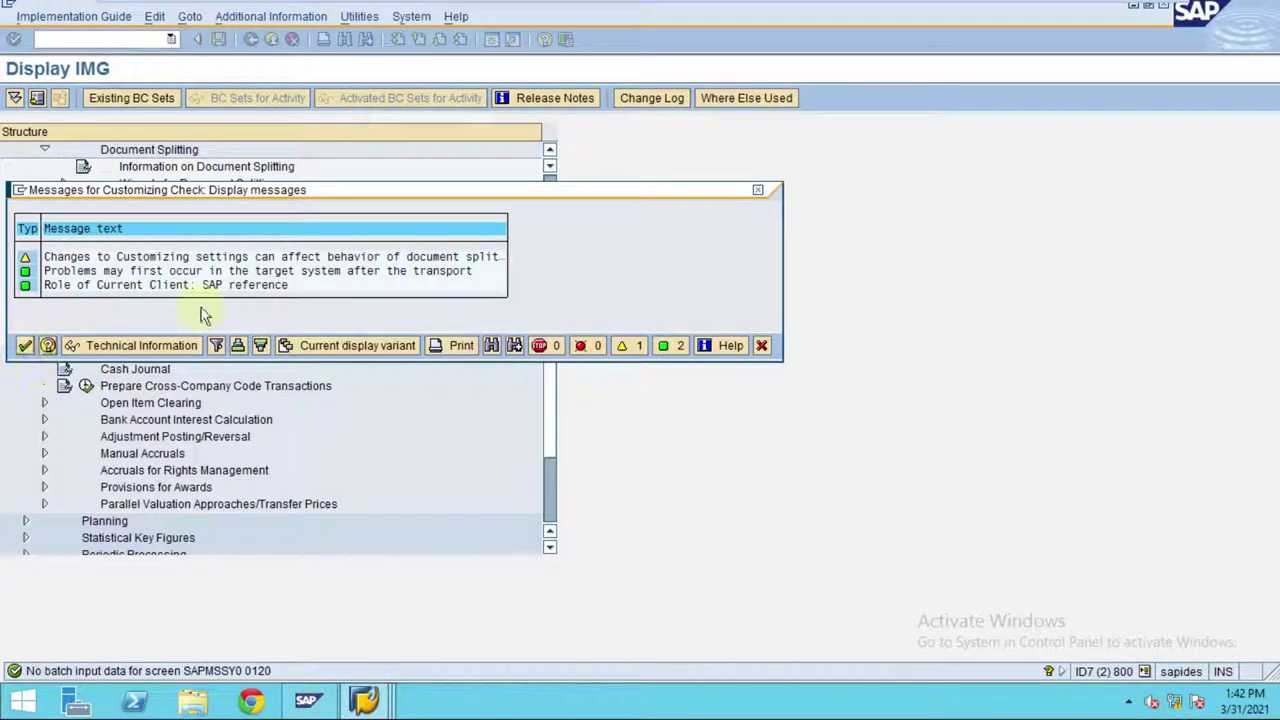
pyautogui.click(24, 346)
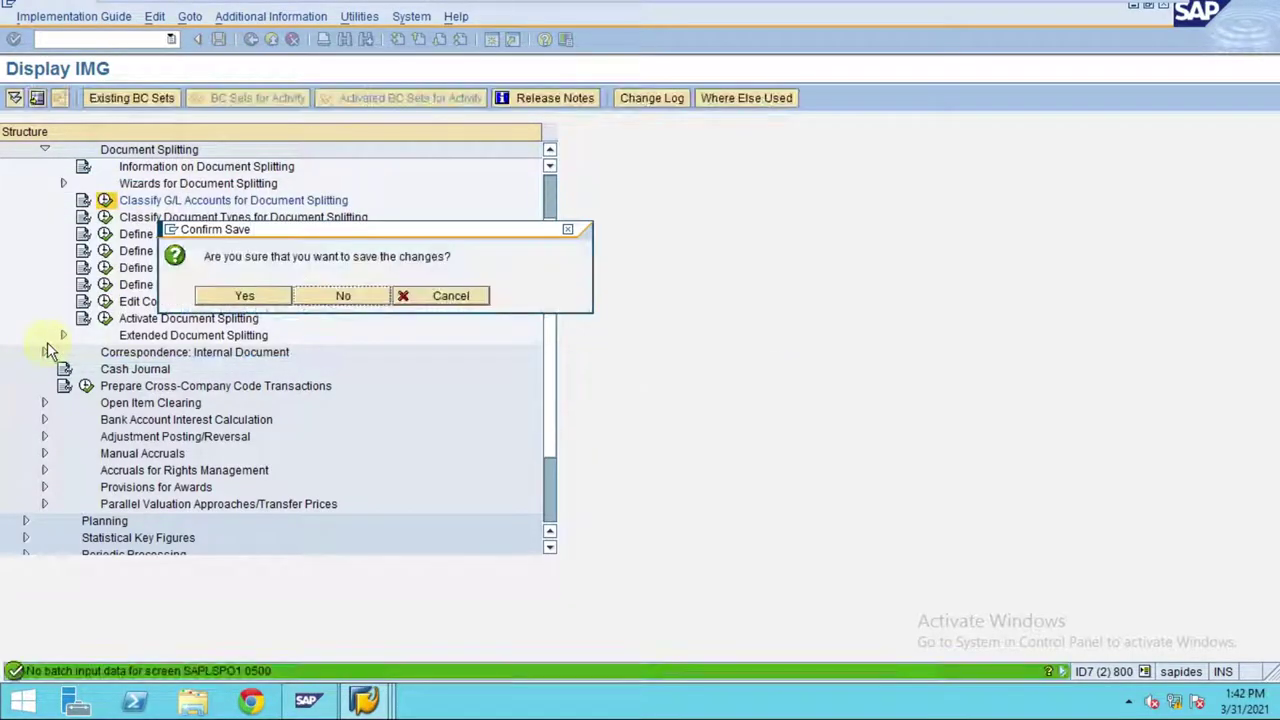
pyautogui.click(250, 297)
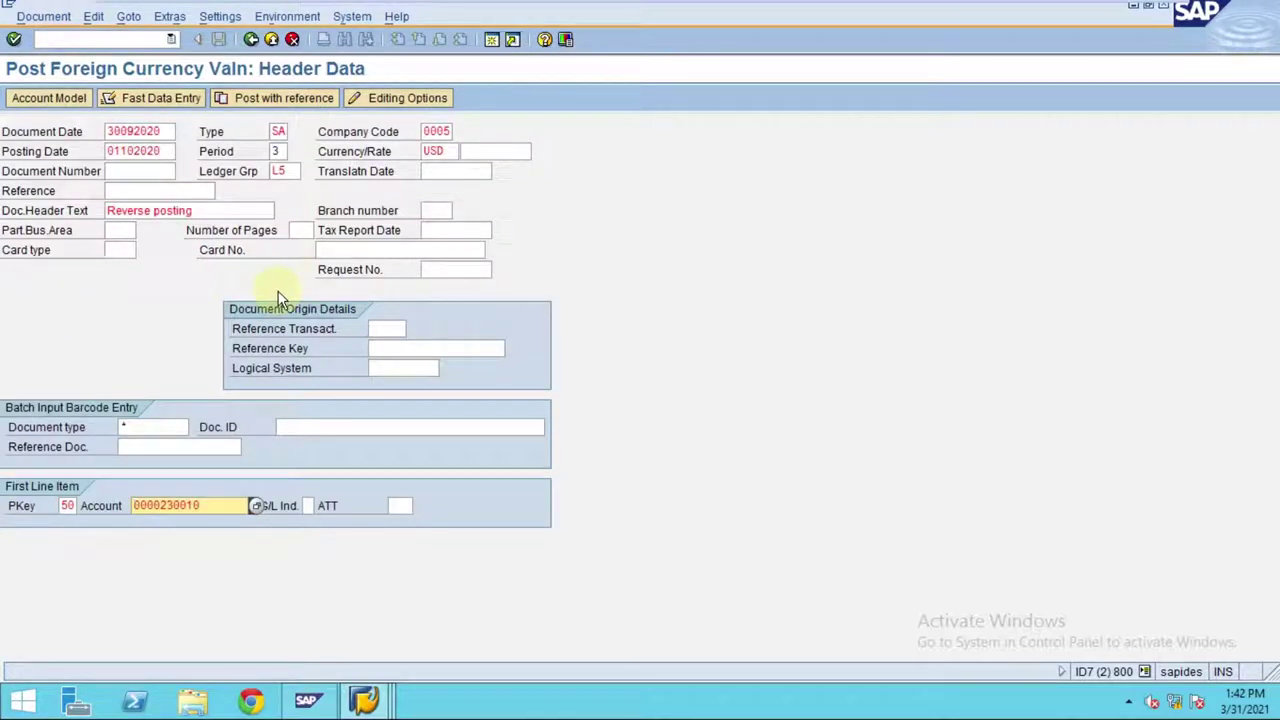
# Step through the USD reverse posting document with posting date 01.10.2020 and post it.
pyautogui.press('Return')
pyautogui.press('Return')
pyautogui.press('Return')
pyautogui.press('Return')
pyautogui.press('Return')
pyautogui.press('Return')
pyautogui.press('Return')
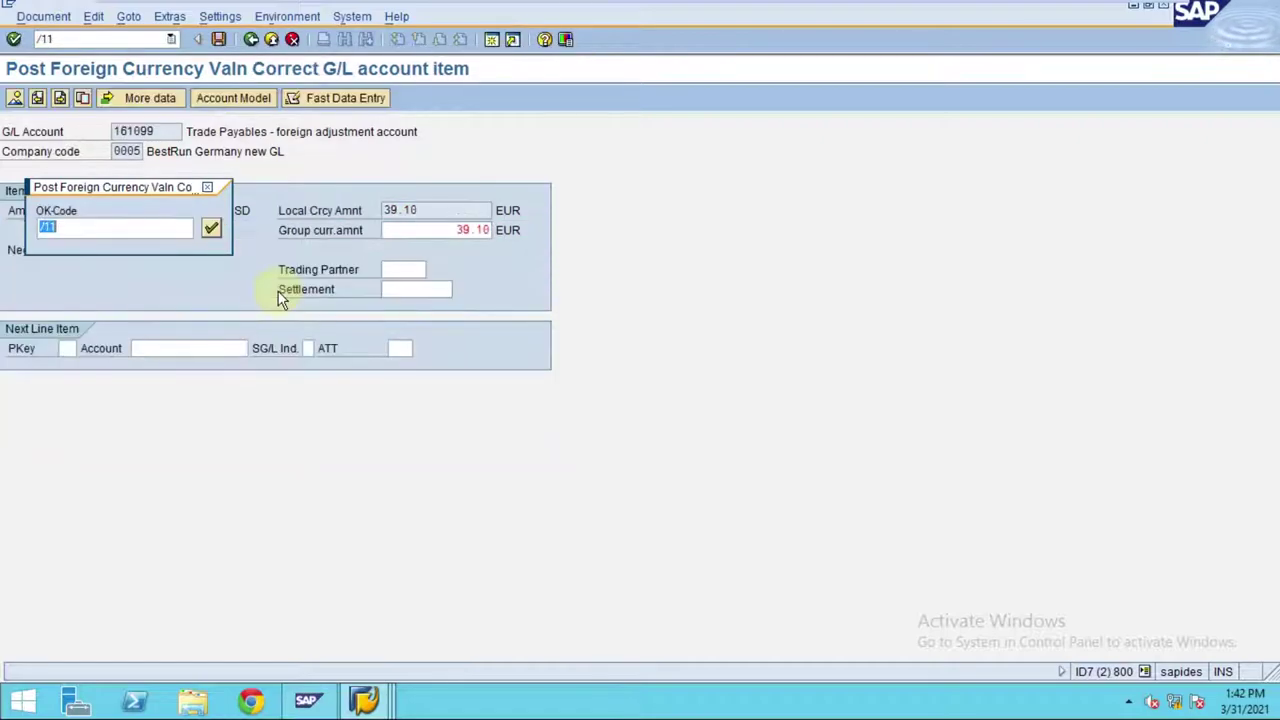
pyautogui.press('Return')
pyautogui.press('Return')
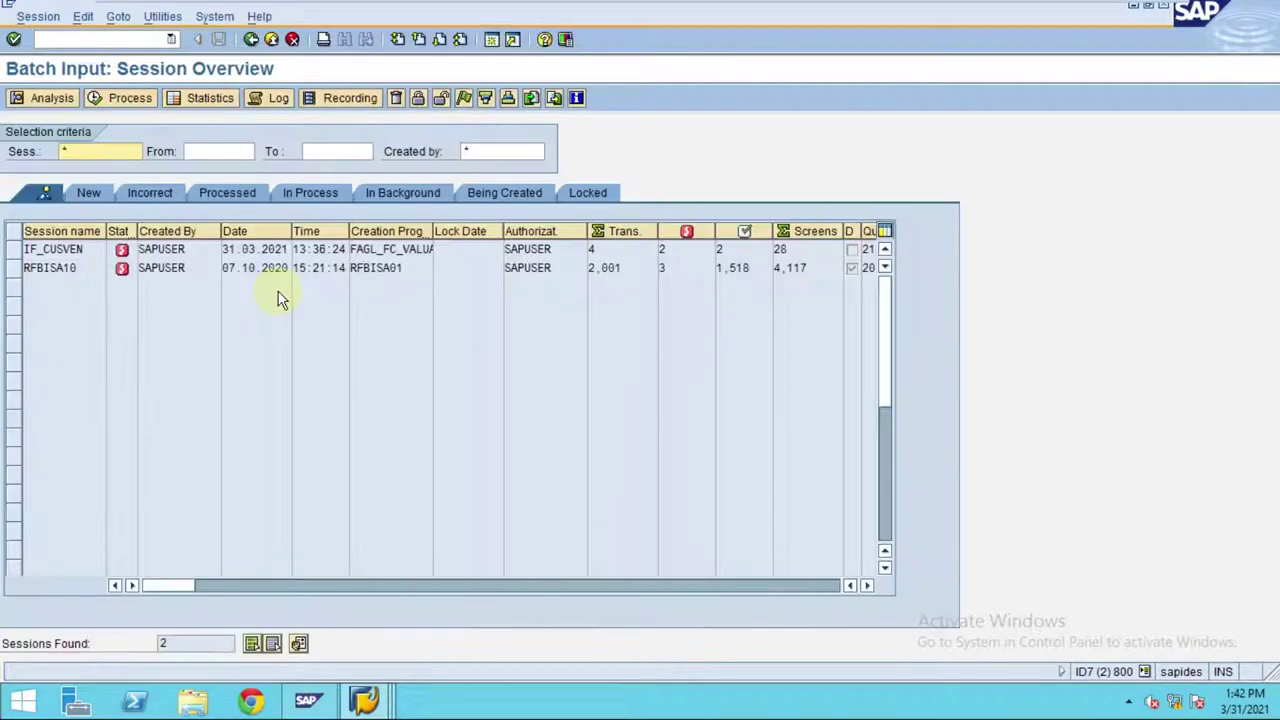
# Process session IF_CUSVEN again in the foreground and post the GBP valuation document with posting date 30.09.2020.
pyautogui.click(680, 250)
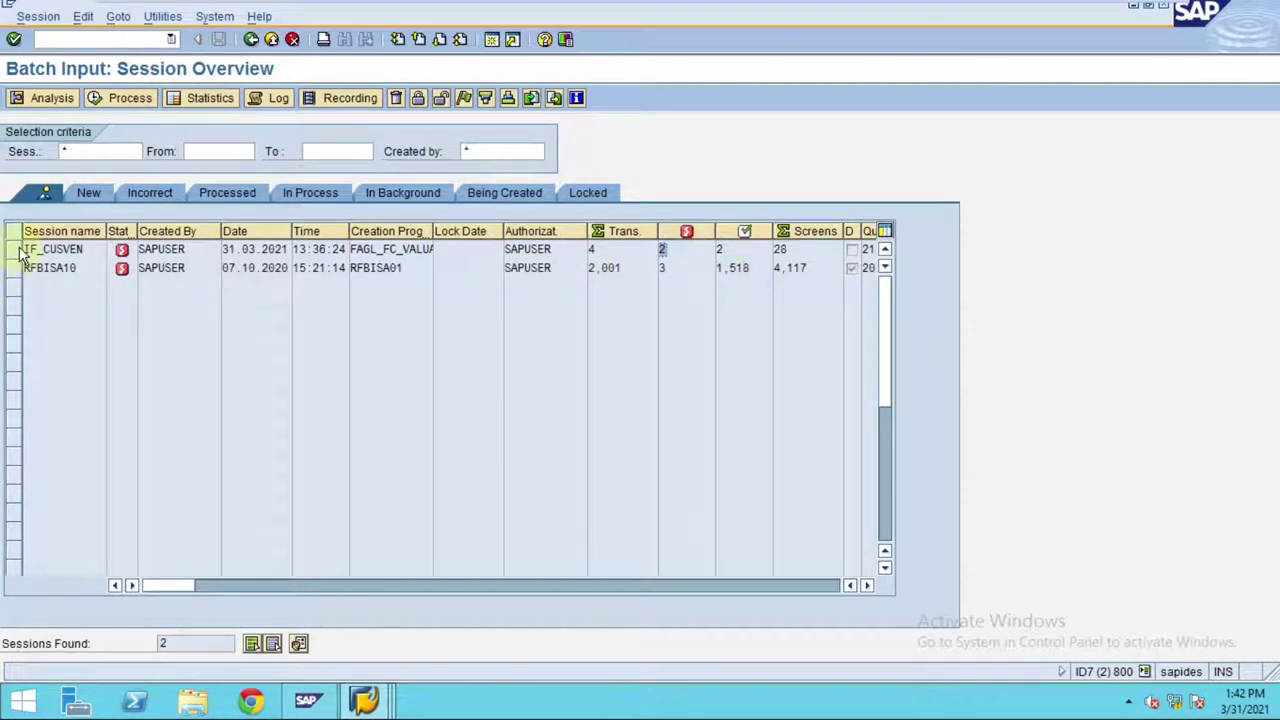
pyautogui.click(13, 249)
pyautogui.click(125, 99)
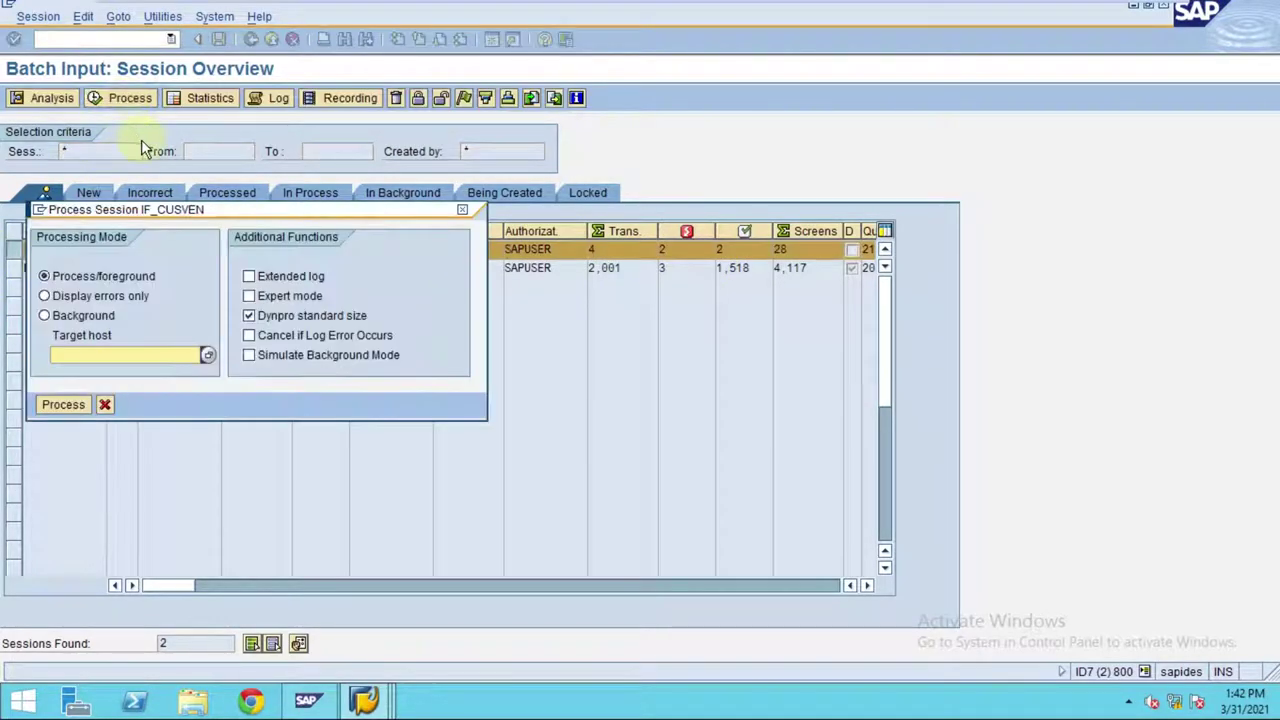
pyautogui.press('Return')
pyautogui.press('Return')
pyautogui.press('Return')
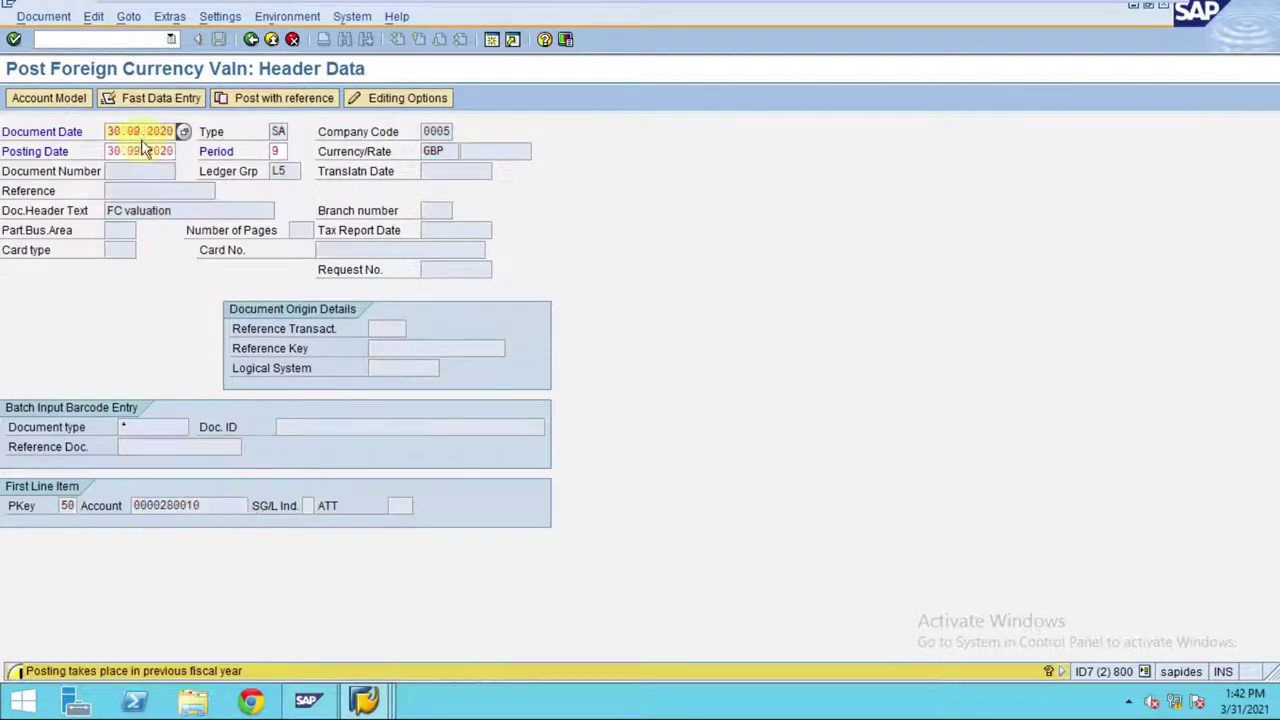
pyautogui.press('Return')
pyautogui.press('Return')
pyautogui.press('Return')
pyautogui.press('Return')
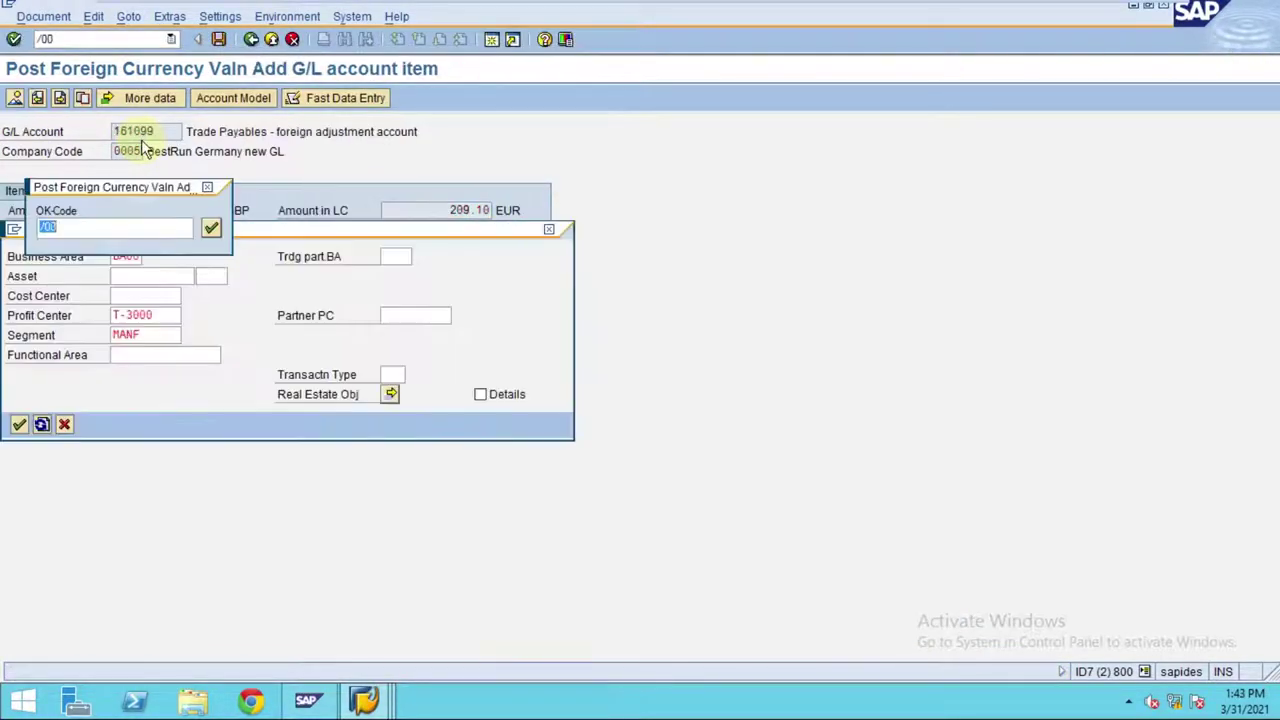
pyautogui.press('Return')
pyautogui.press('Return')
# Step through the remaining USD valuation document dated 30.09.2020 and post it.
pyautogui.press('Return')
pyautogui.press('Return')
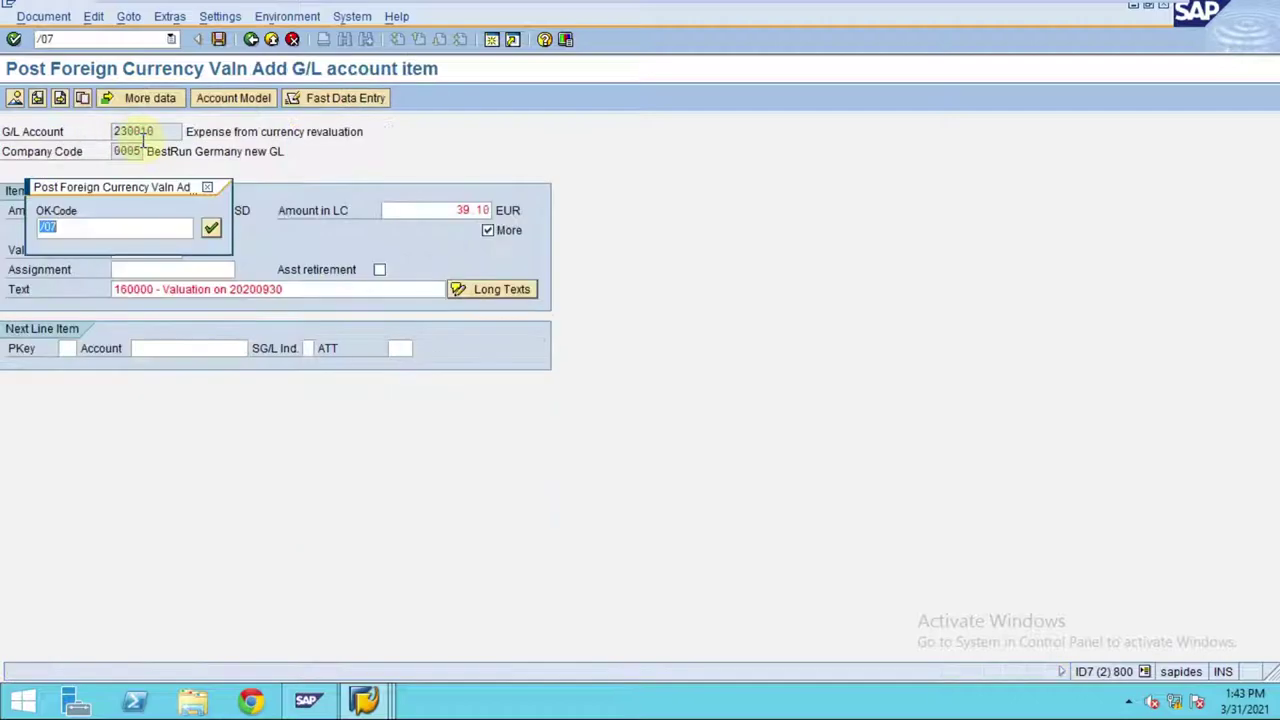
pyautogui.press('Return')
pyautogui.press('Return')
pyautogui.press('Return')
pyautogui.press('Return')
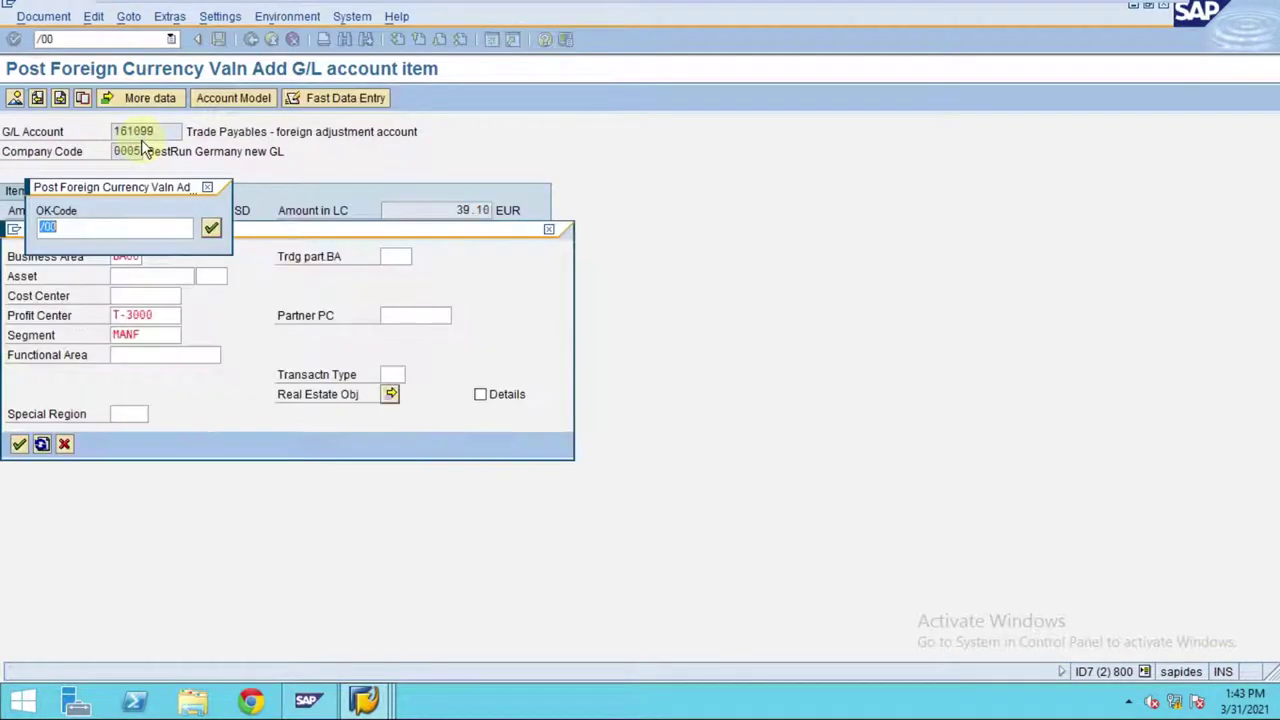
pyautogui.press('Return')
pyautogui.press('Return')
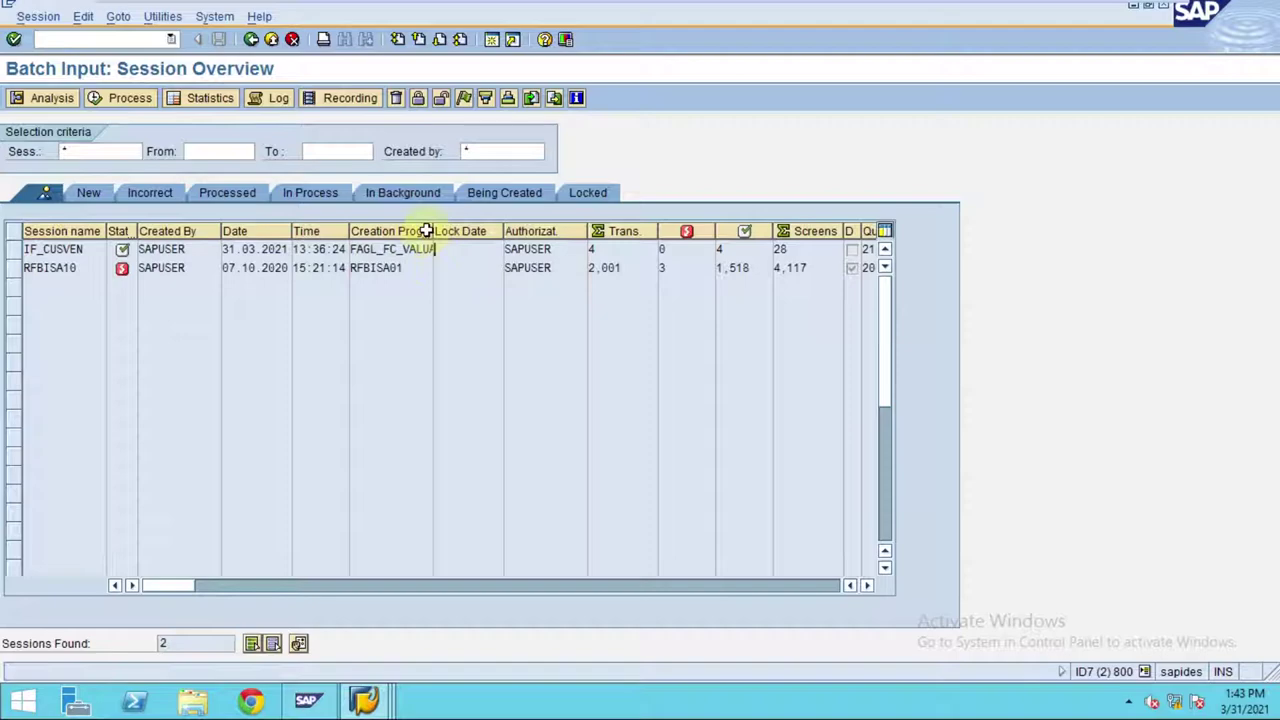
# Widen the session overview's Creation Program column, leave the overview, and start the transaction /nfagl_fc_val.
pyautogui.moveTo(432, 231); pyautogui.dragTo(512, 231)
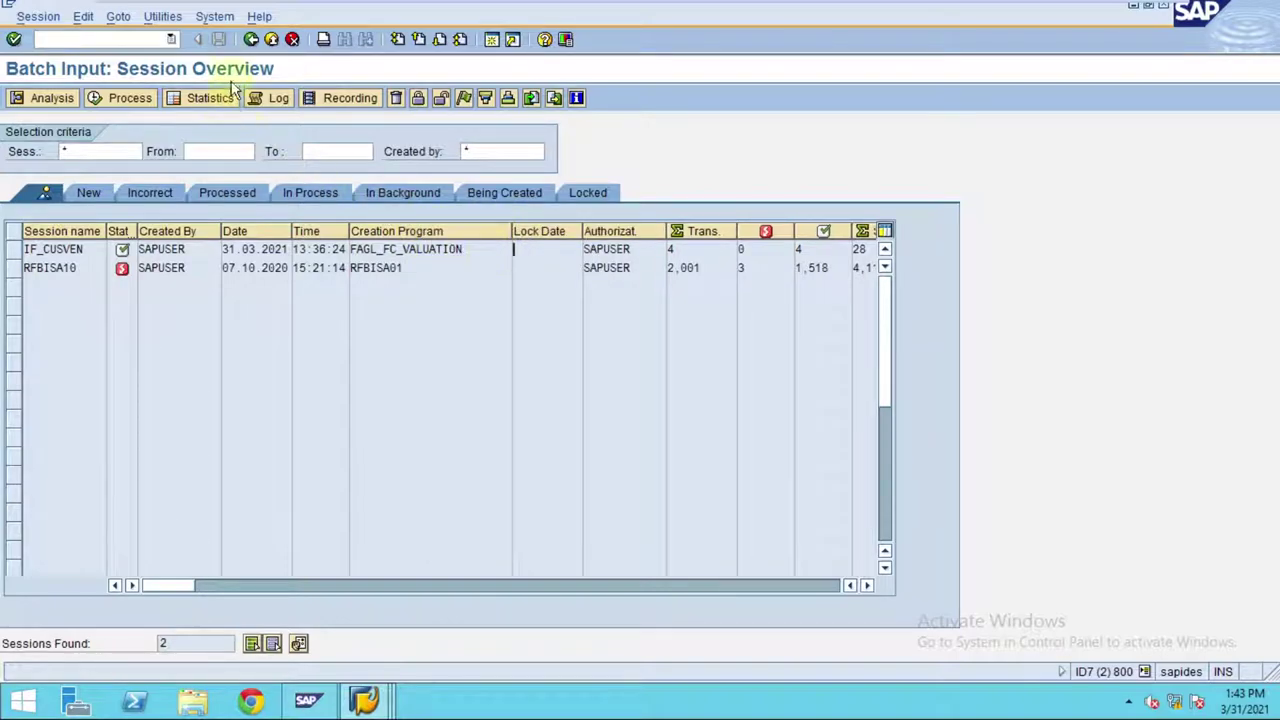
pyautogui.click(251, 40)
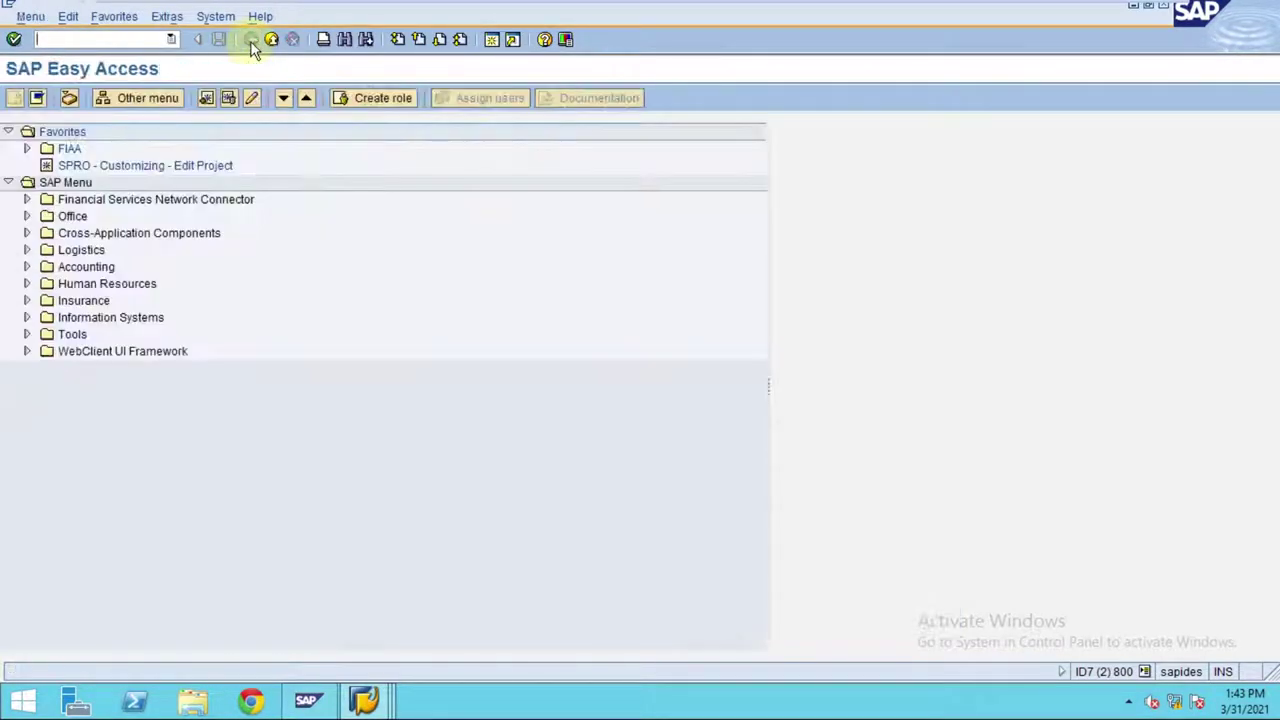
pyautogui.click(173, 40)
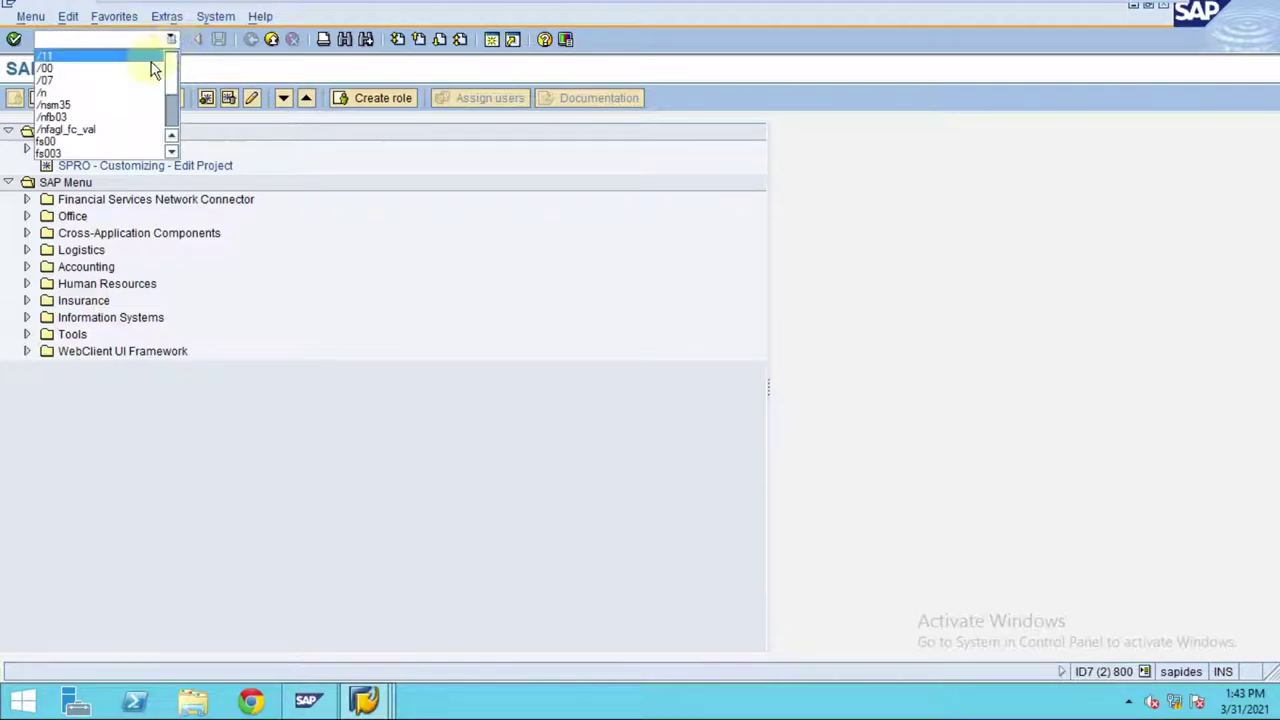
pyautogui.click(82, 141)
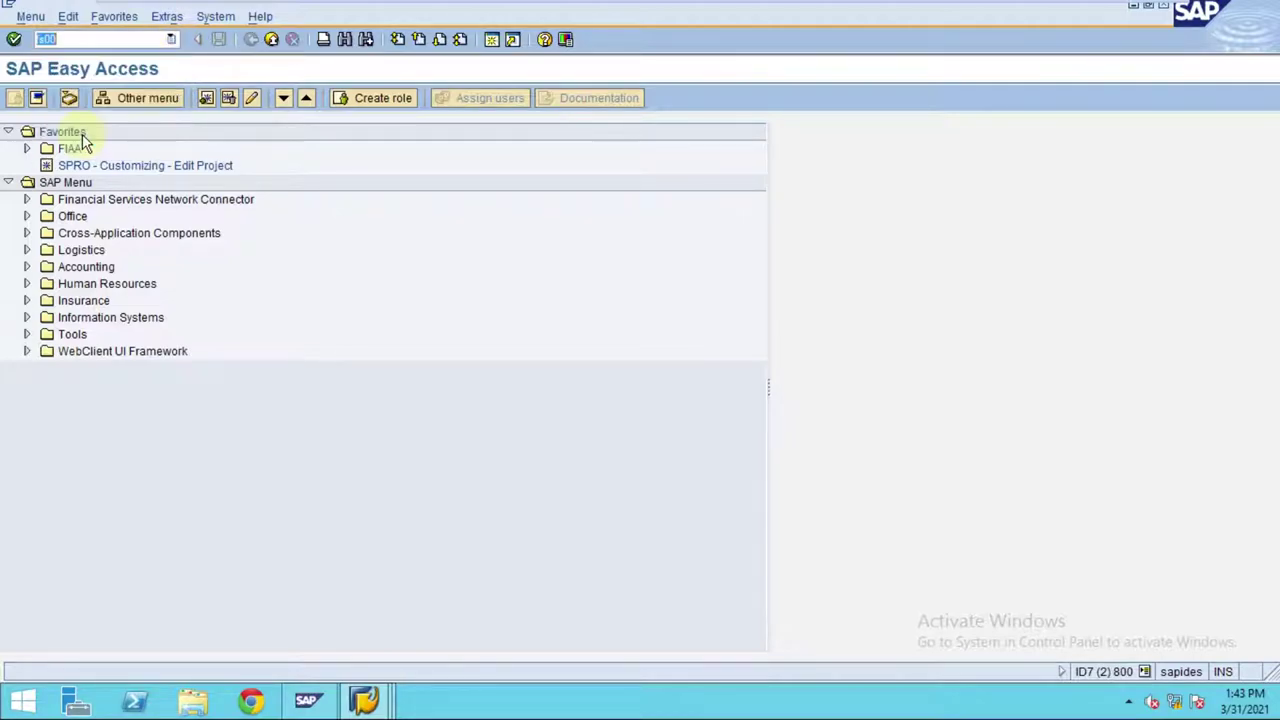
pyautogui.click(171, 42)
pyautogui.click(134, 55)
pyautogui.press('Return')
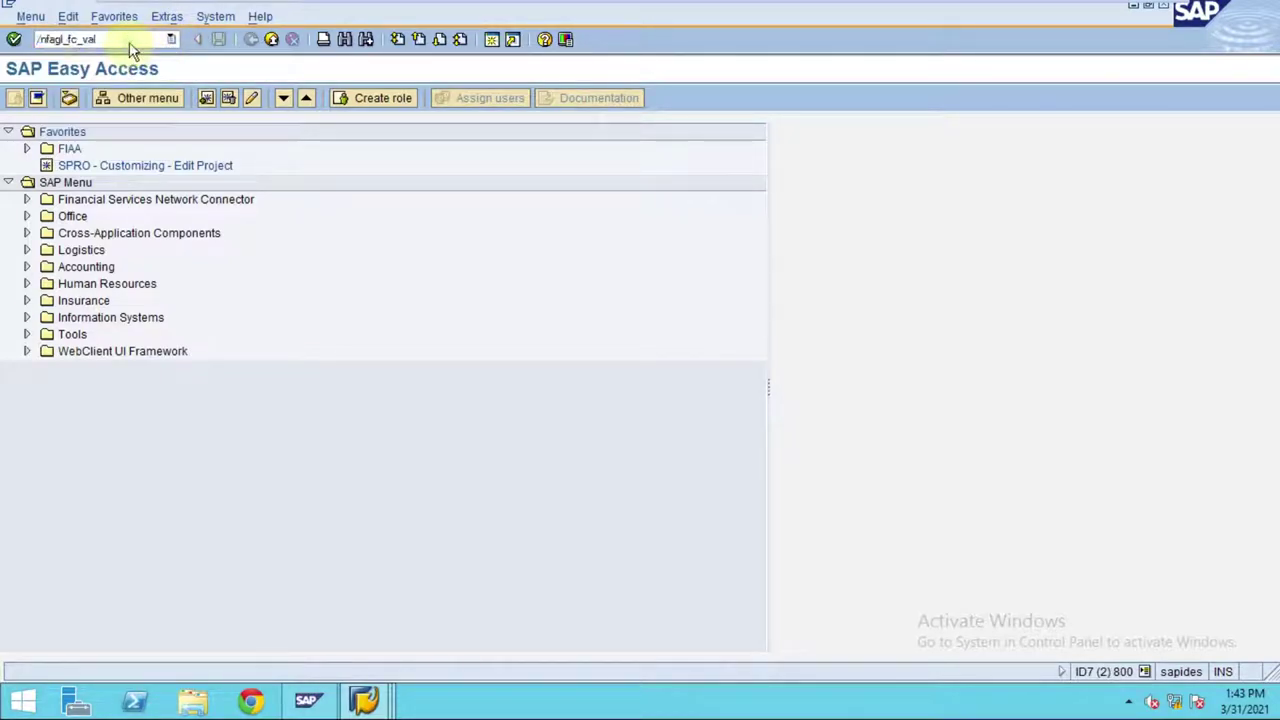
# Set the foreign currency valuation to company code 0005, key date 31.10.2020 and valuation area IF.
pyautogui.click(241, 150)
pyautogui.click(241, 150)
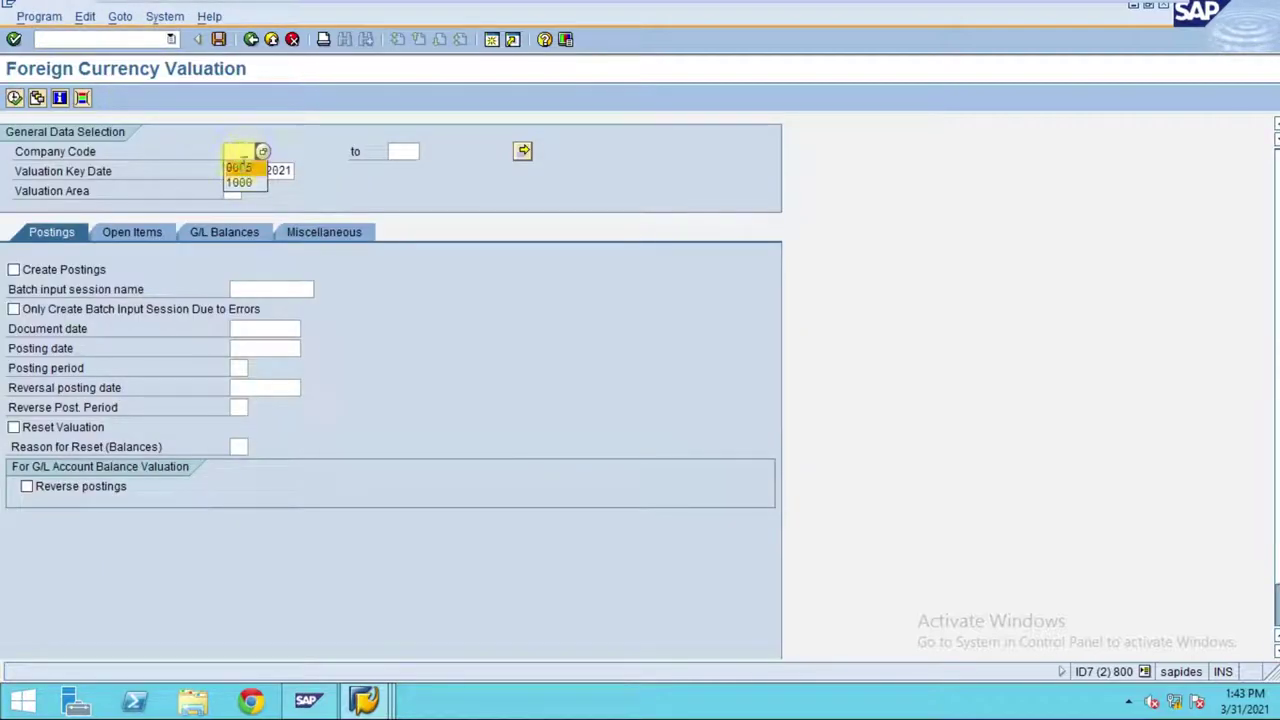
pyautogui.click(241, 167)
pyautogui.doubleClick(250, 170)
pyautogui.press('Delete')
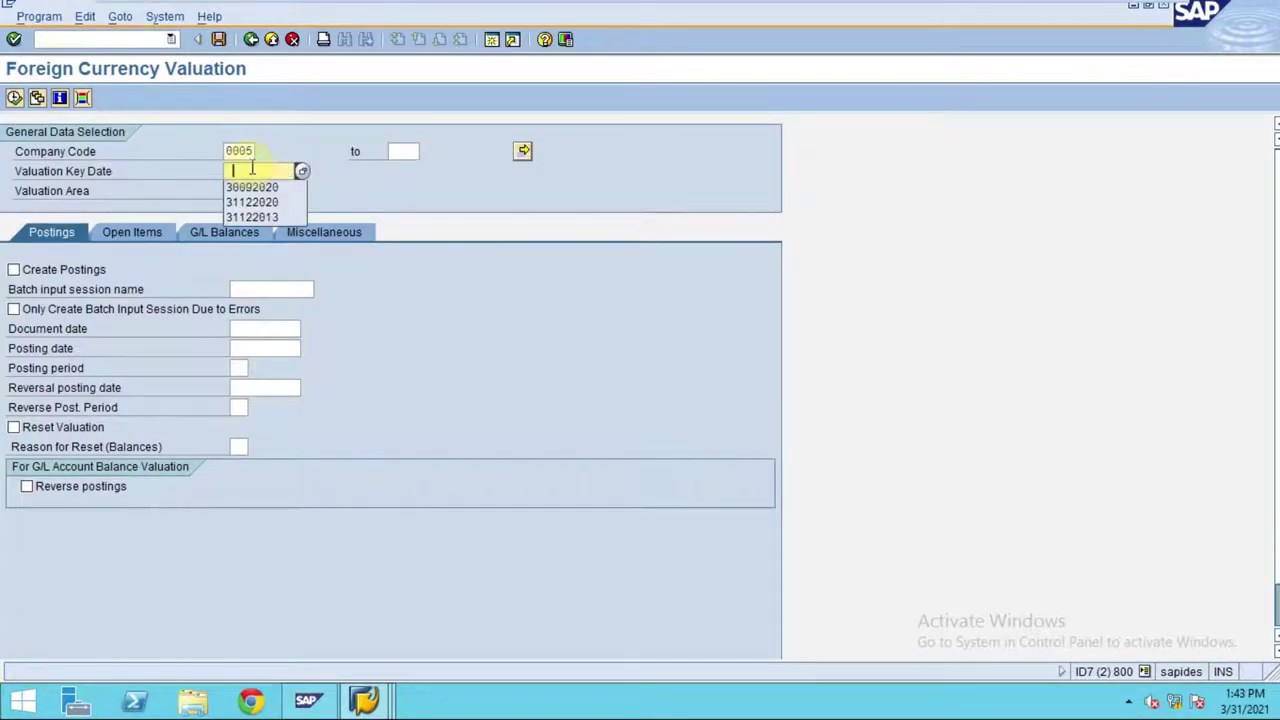
pyautogui.click(247, 172)
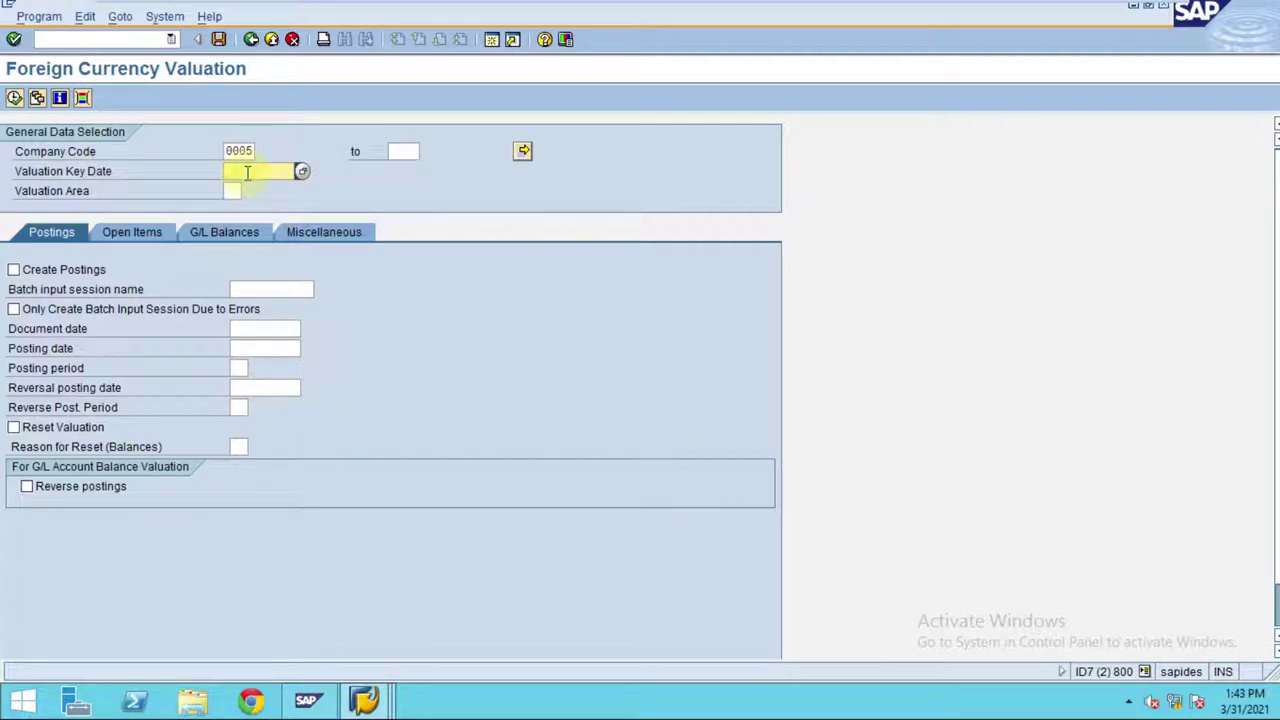
pyautogui.write('3')
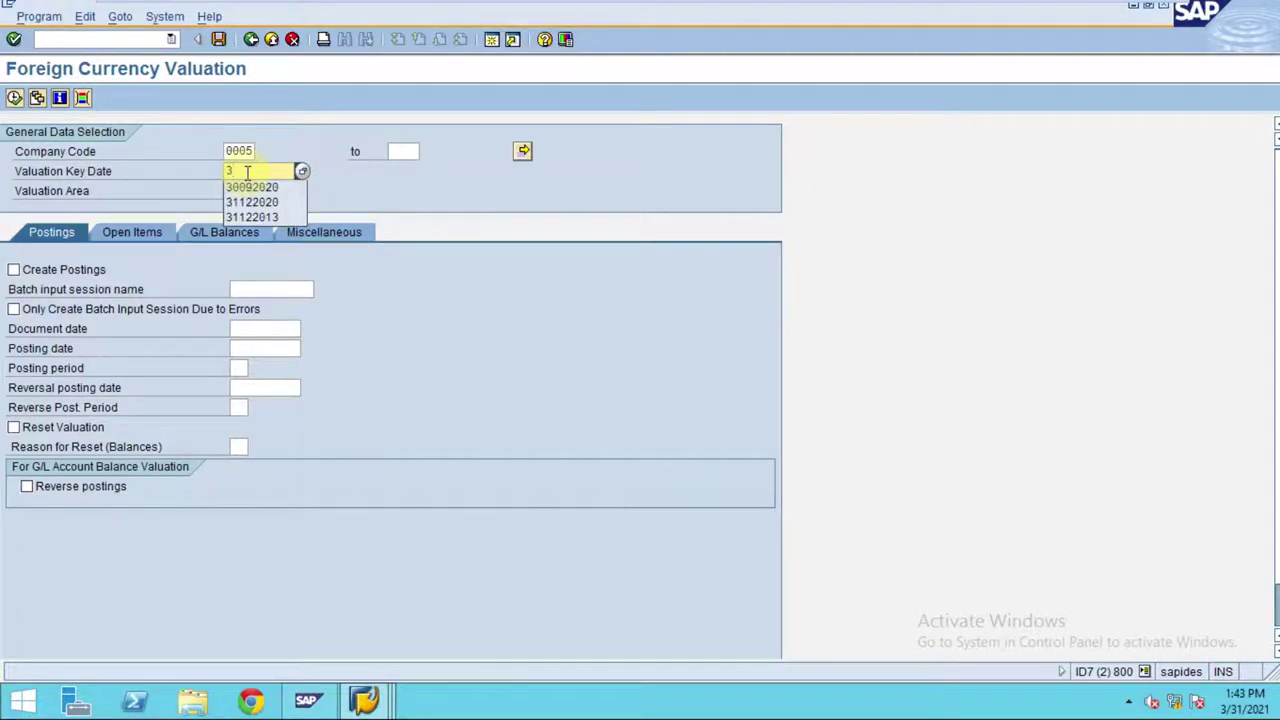
pyautogui.write('10')
pyautogui.press('BackSpace')
pyautogui.write('122020')
pyautogui.press('Tab')
pyautogui.write('IF')
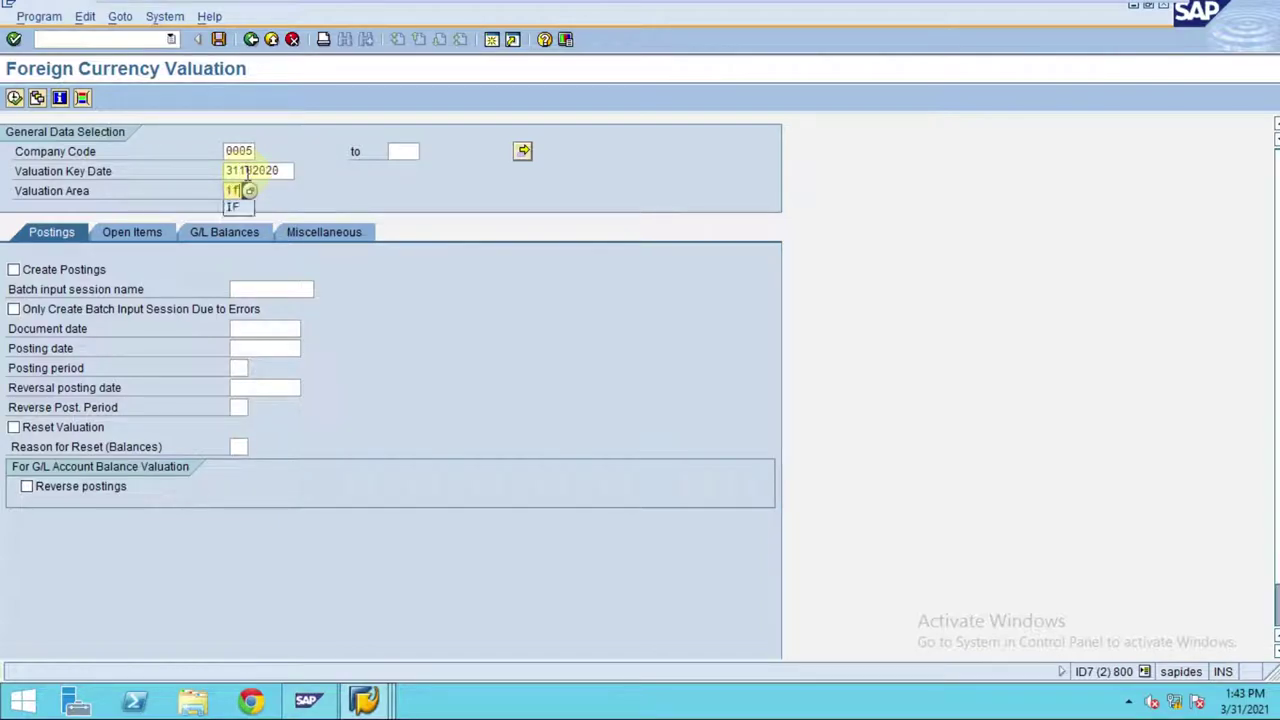
# Include vendor and customer open items, run the valuation, review the posted amounts, and leave the result list.
pyautogui.click(140, 237)
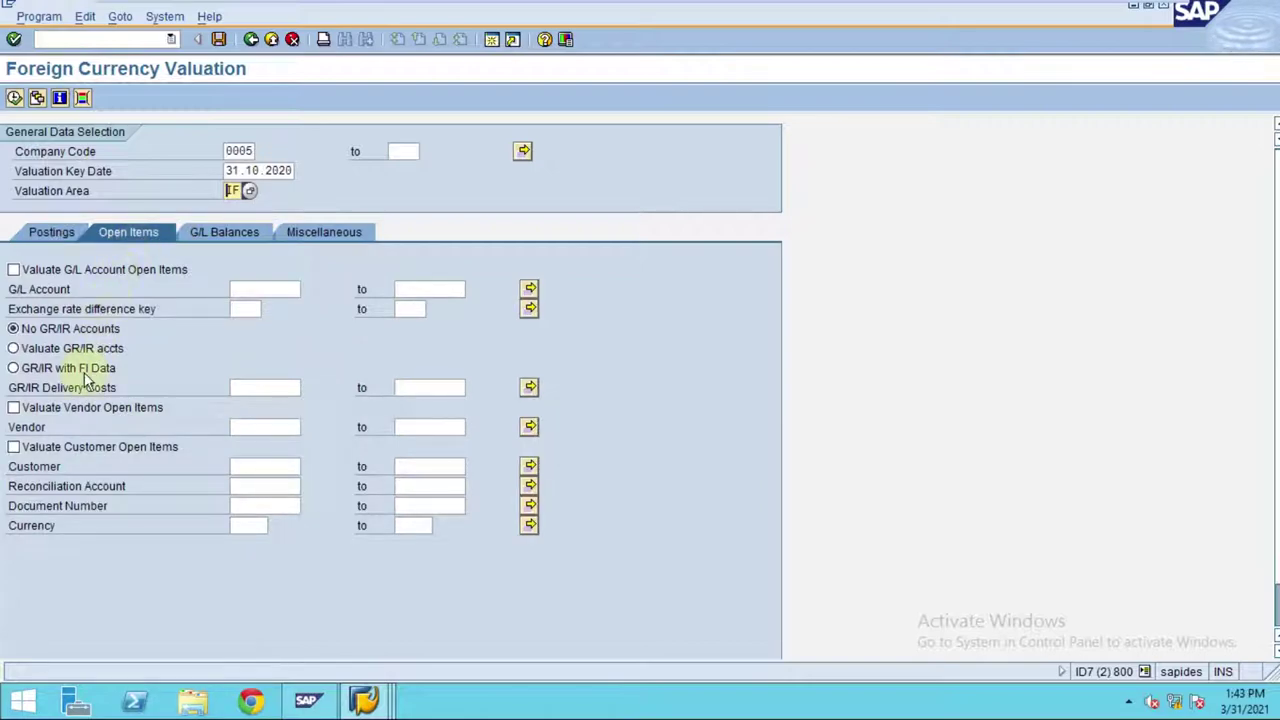
pyautogui.click(66, 408)
pyautogui.click(72, 448)
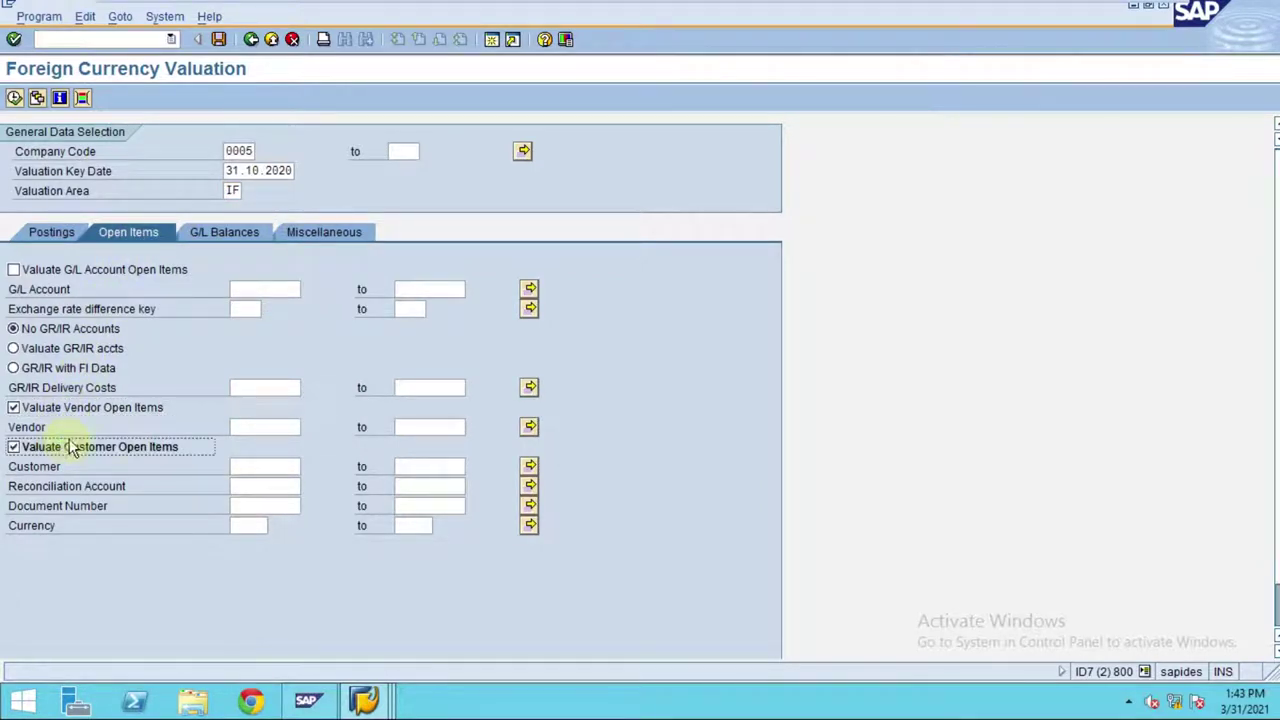
pyautogui.click(15, 97)
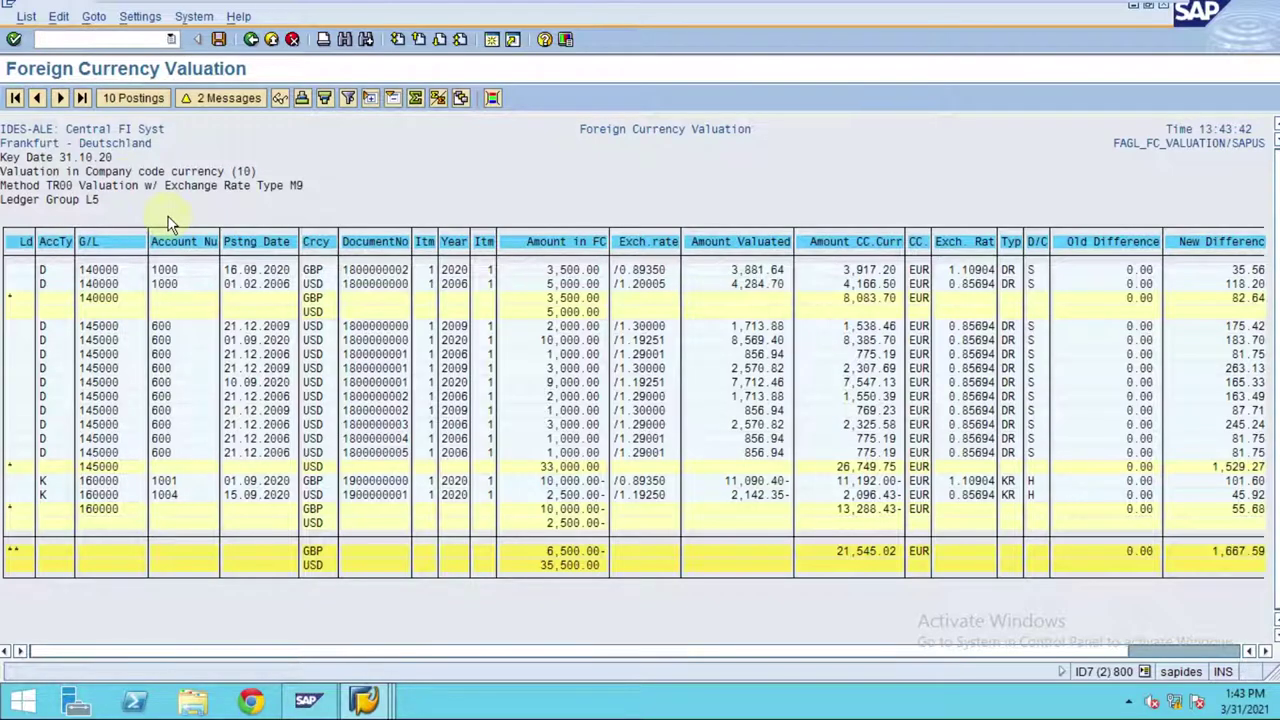
pyautogui.click(668, 652)
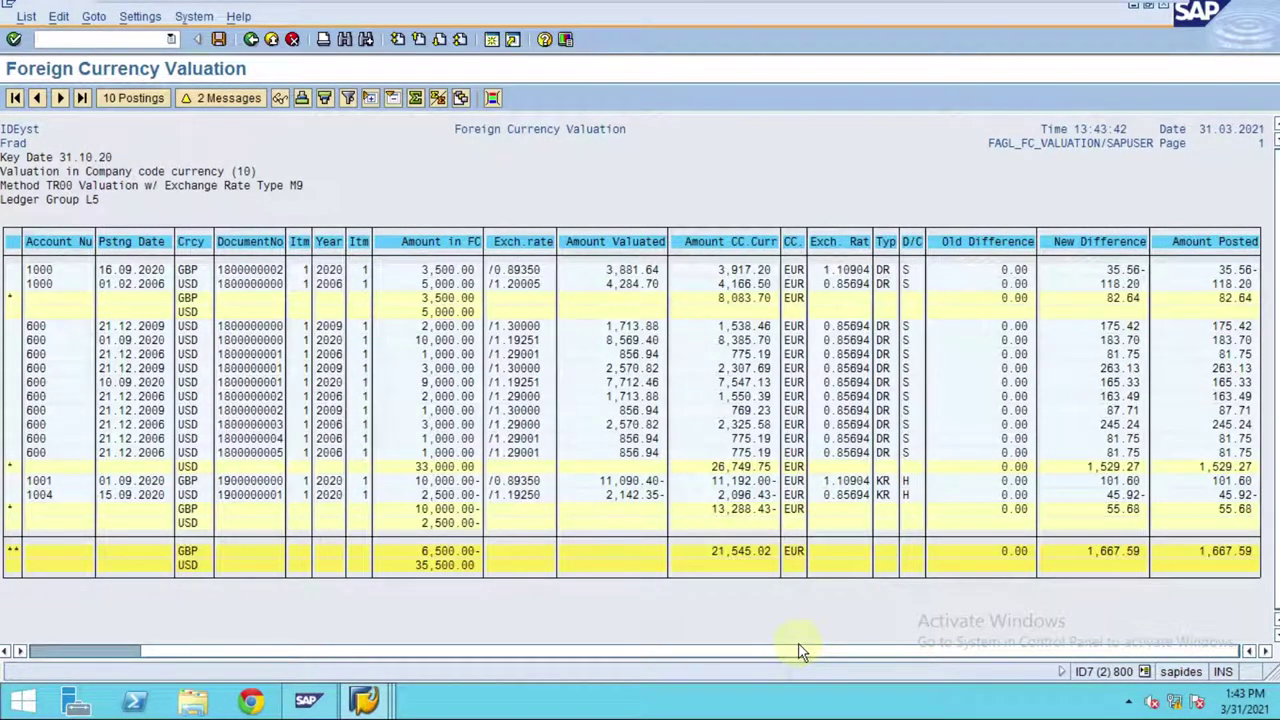
pyautogui.click(251, 40)
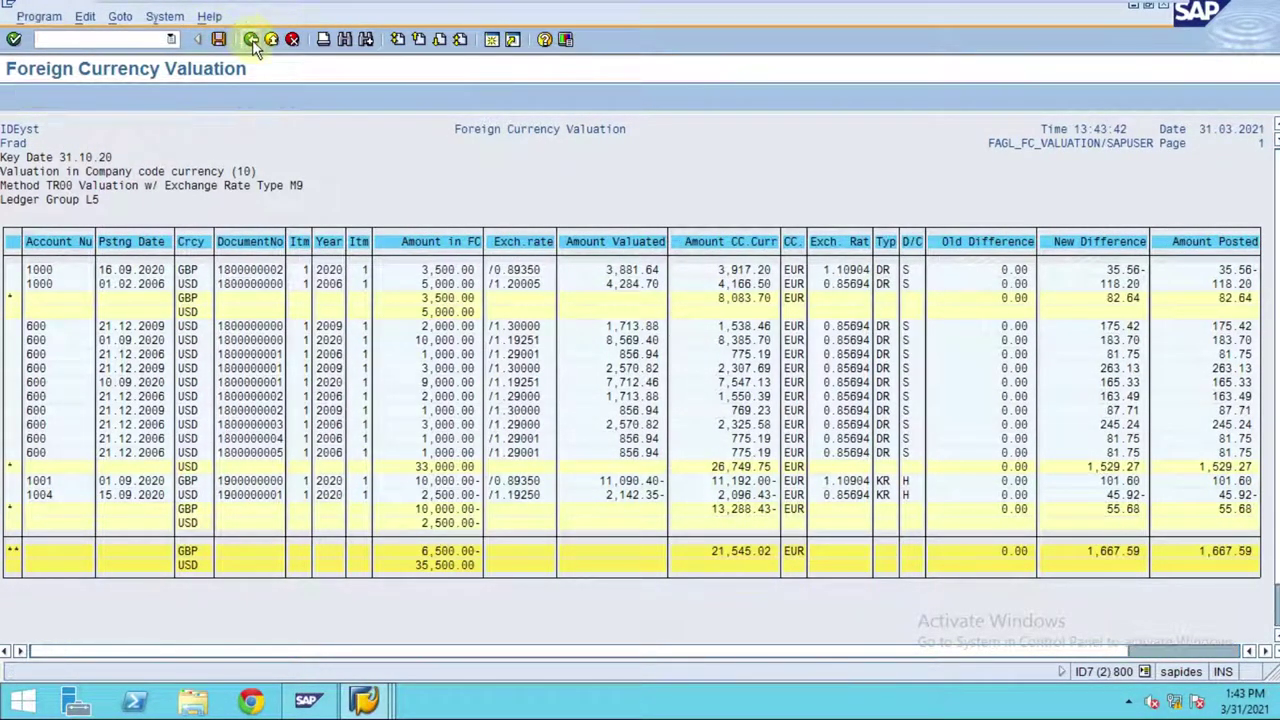
# Run the 31.10.2020 valuation for company code 0005 again and examine the Old Difference, New Difference and Amount Posted columns.
pyautogui.moveTo(432, 8)
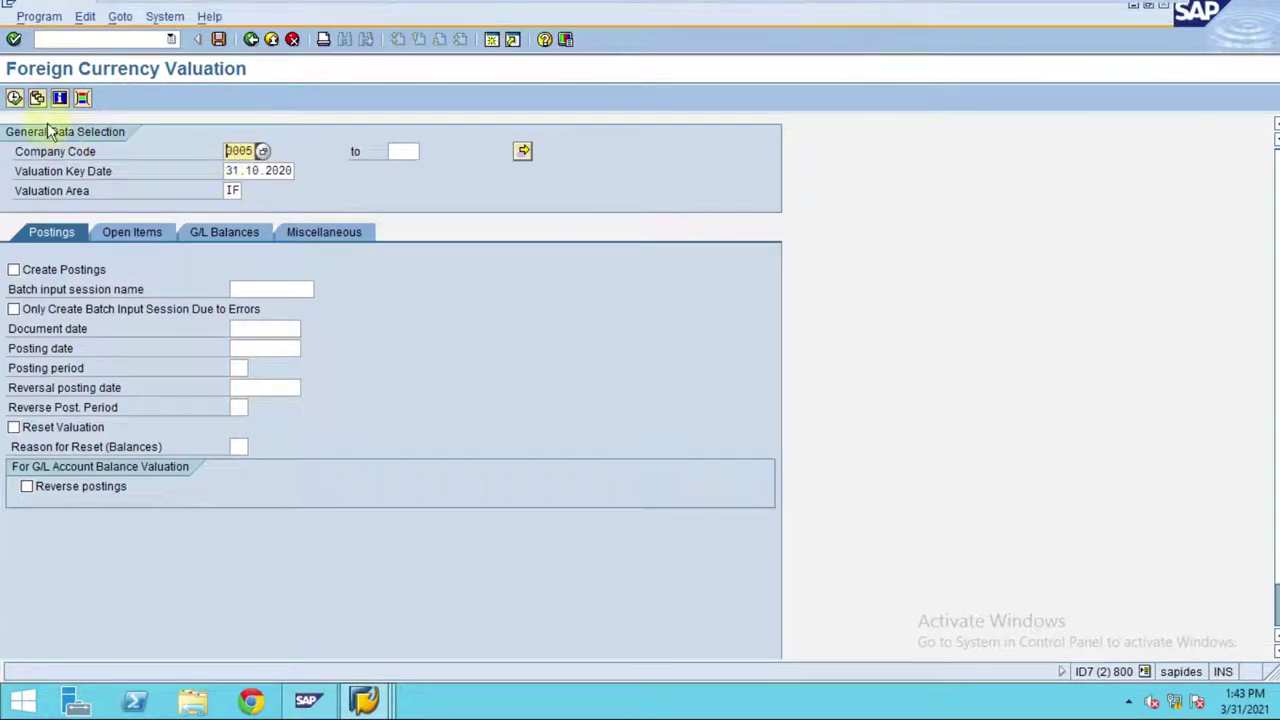
pyautogui.click(16, 97)
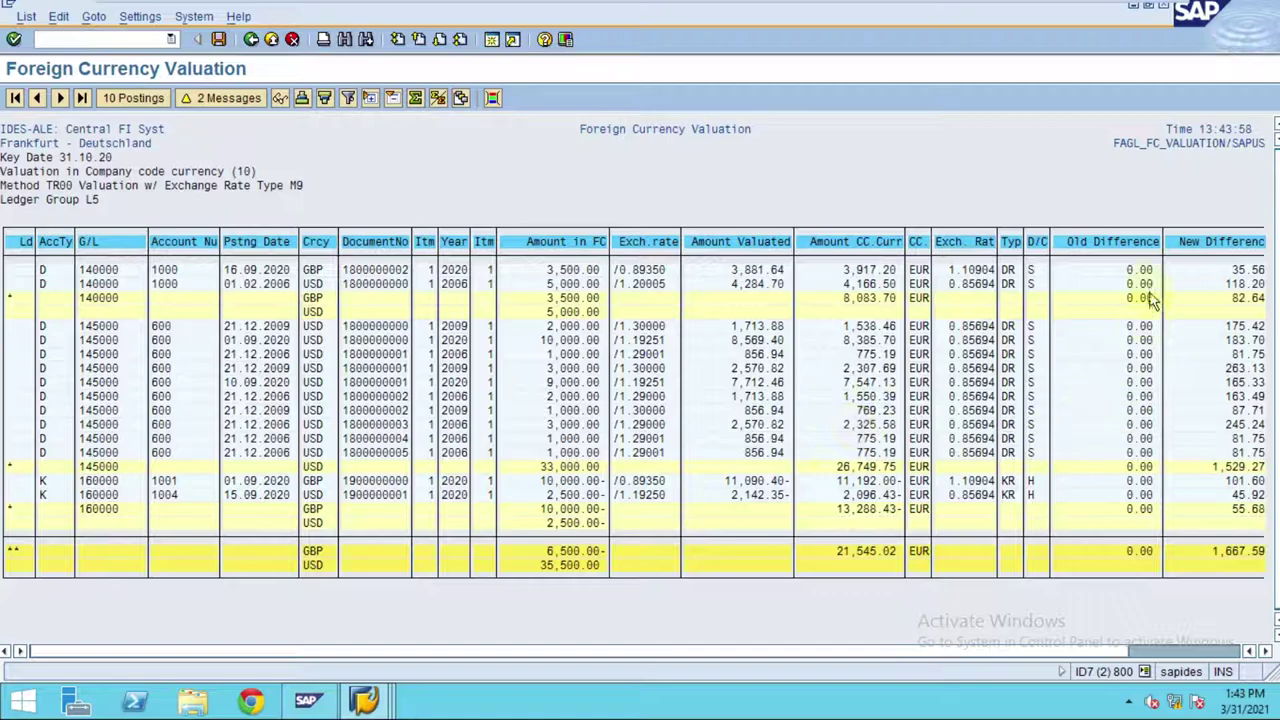
pyautogui.click(1103, 244)
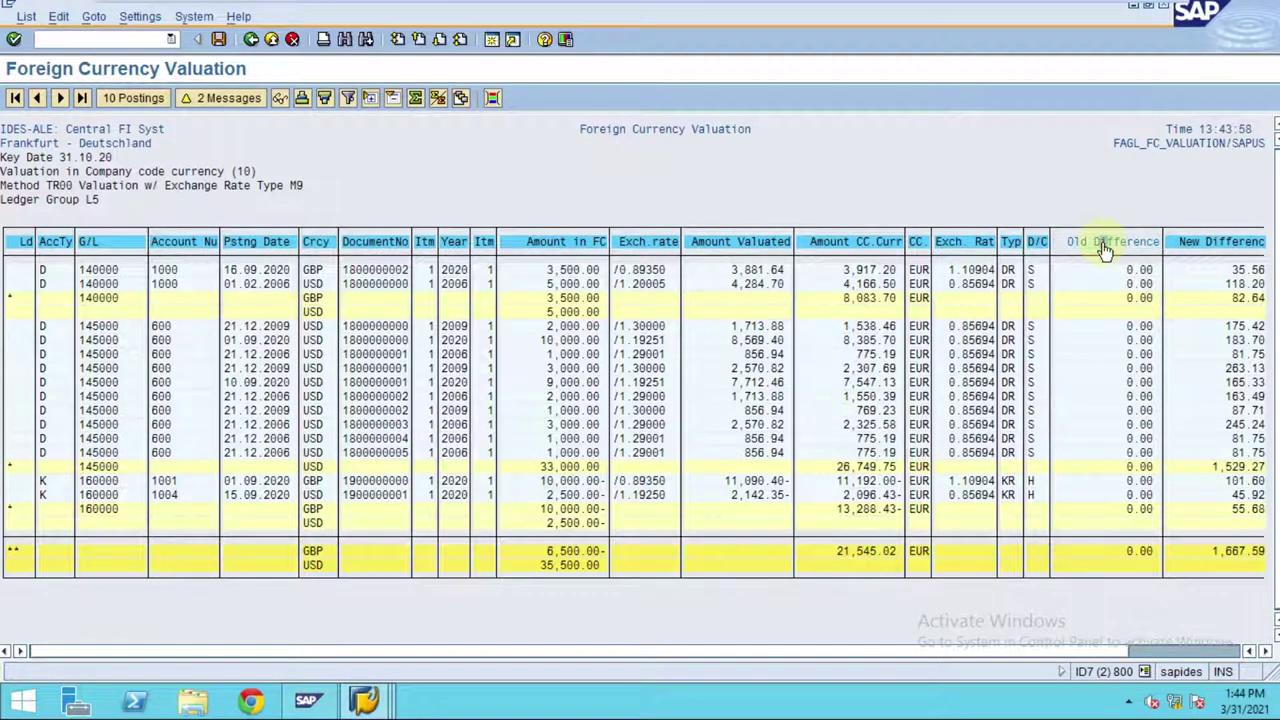
pyautogui.click(1131, 650)
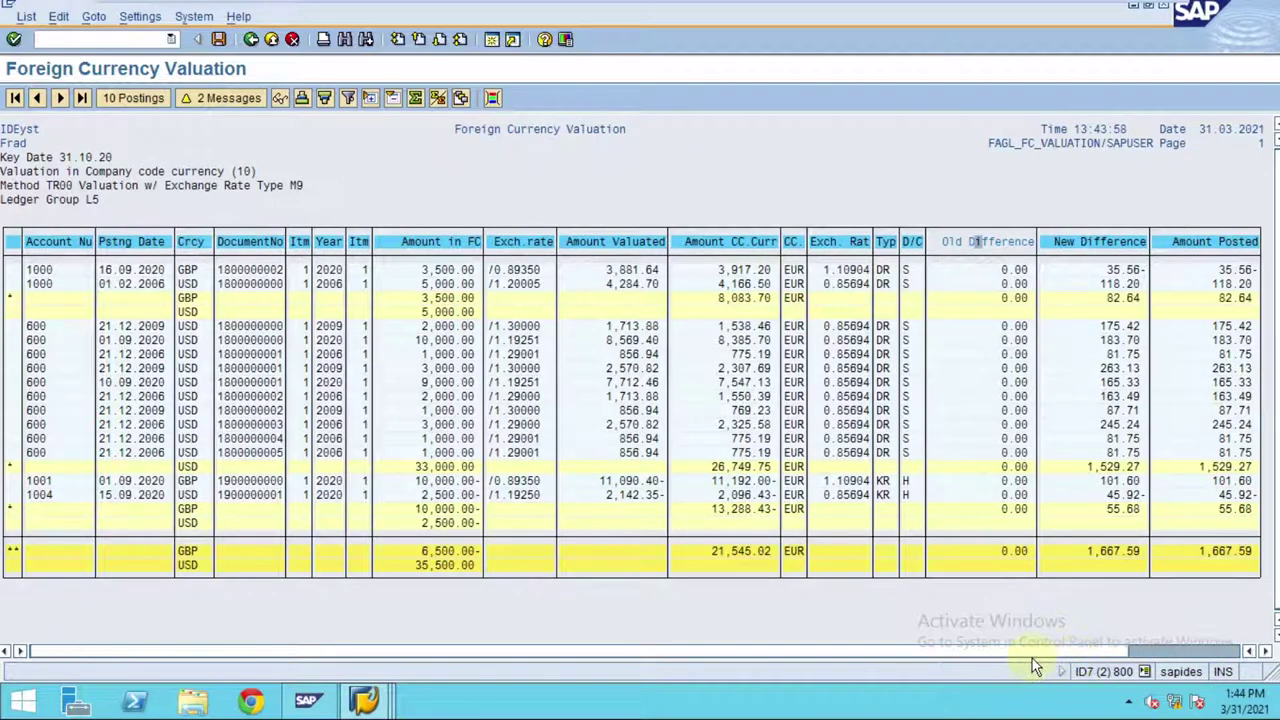
pyautogui.click(1032, 651)
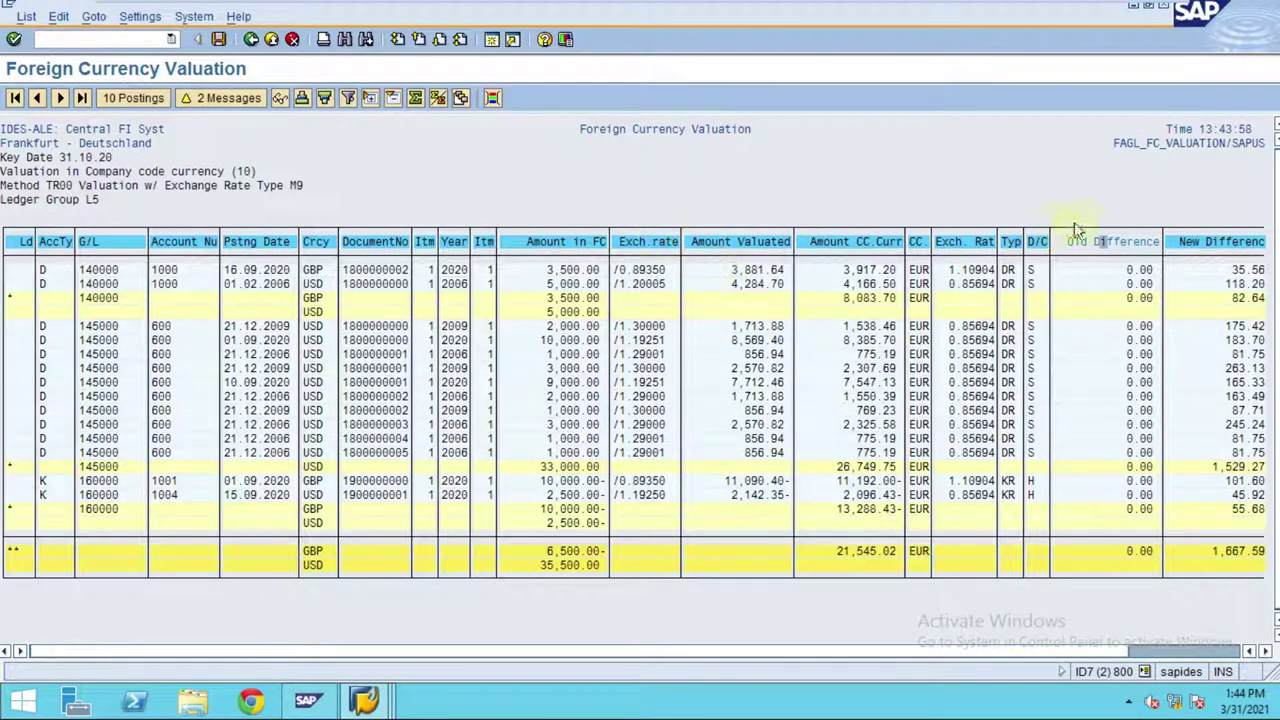
pyautogui.click(1104, 242)
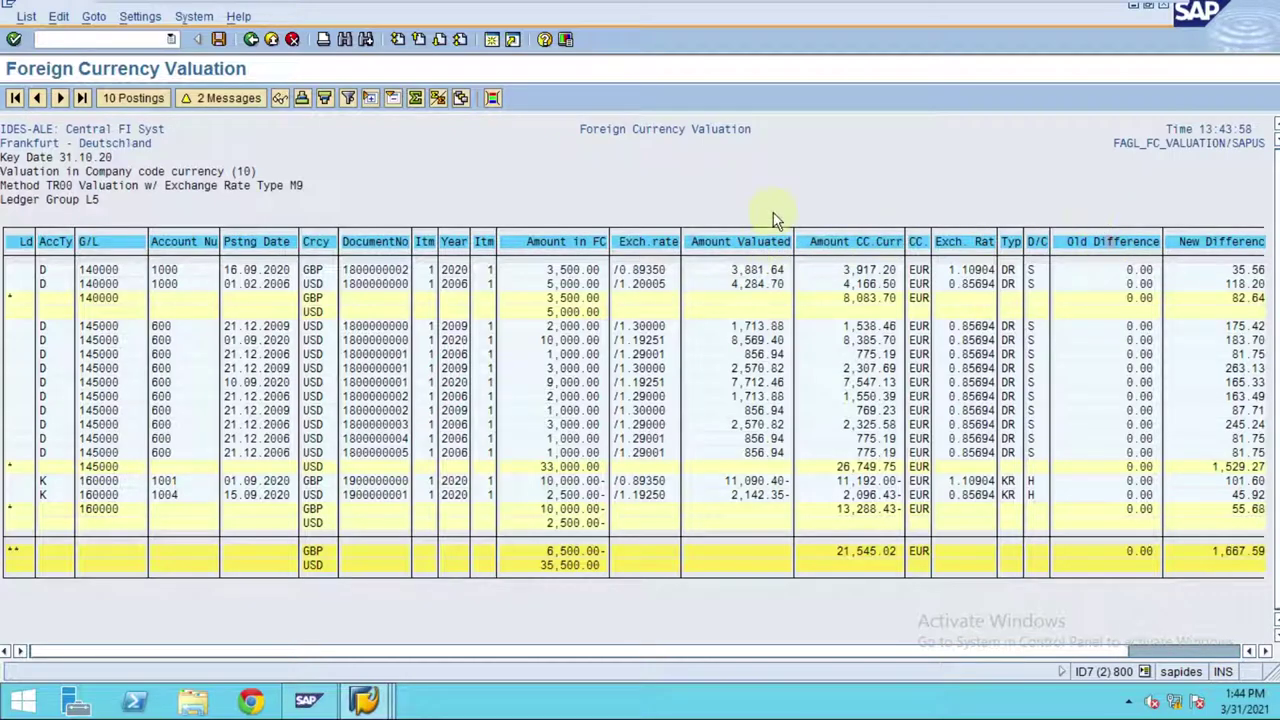
pyautogui.click(636, 13)
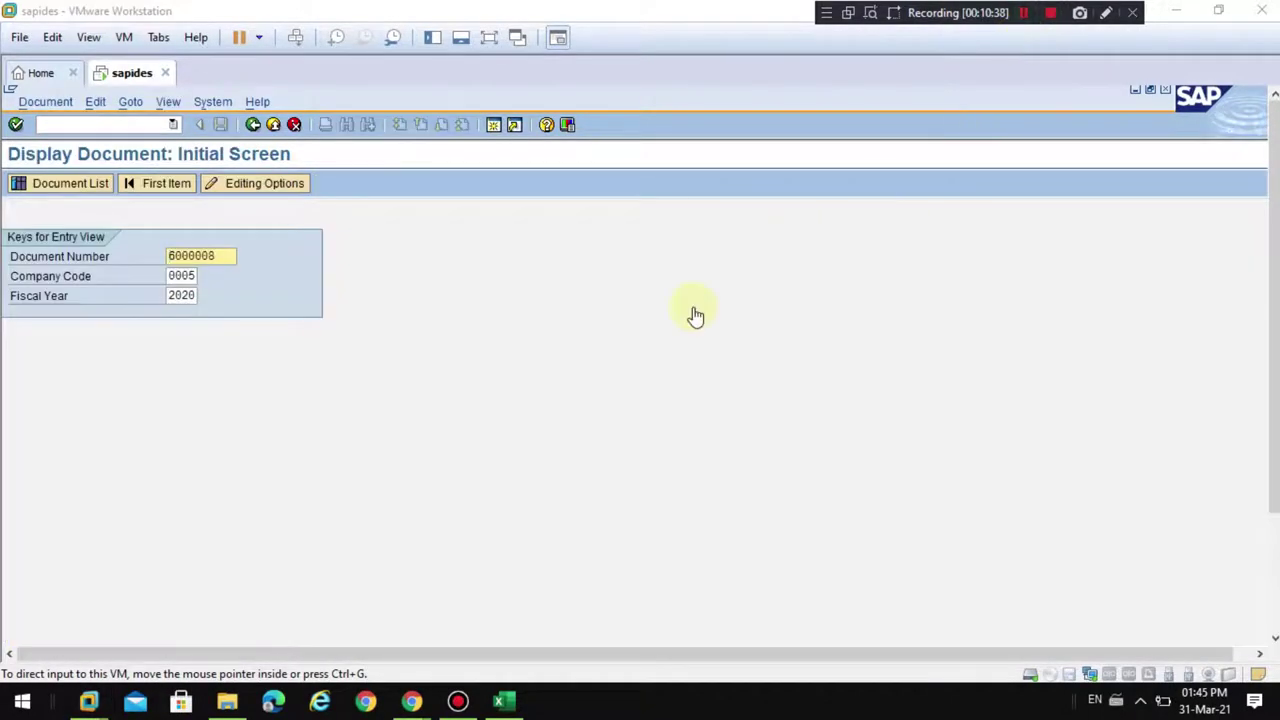
# Restart transaction fb03 and display document 6000008 of company code 0005, fiscal year 2020.
pyautogui.click(224, 258)
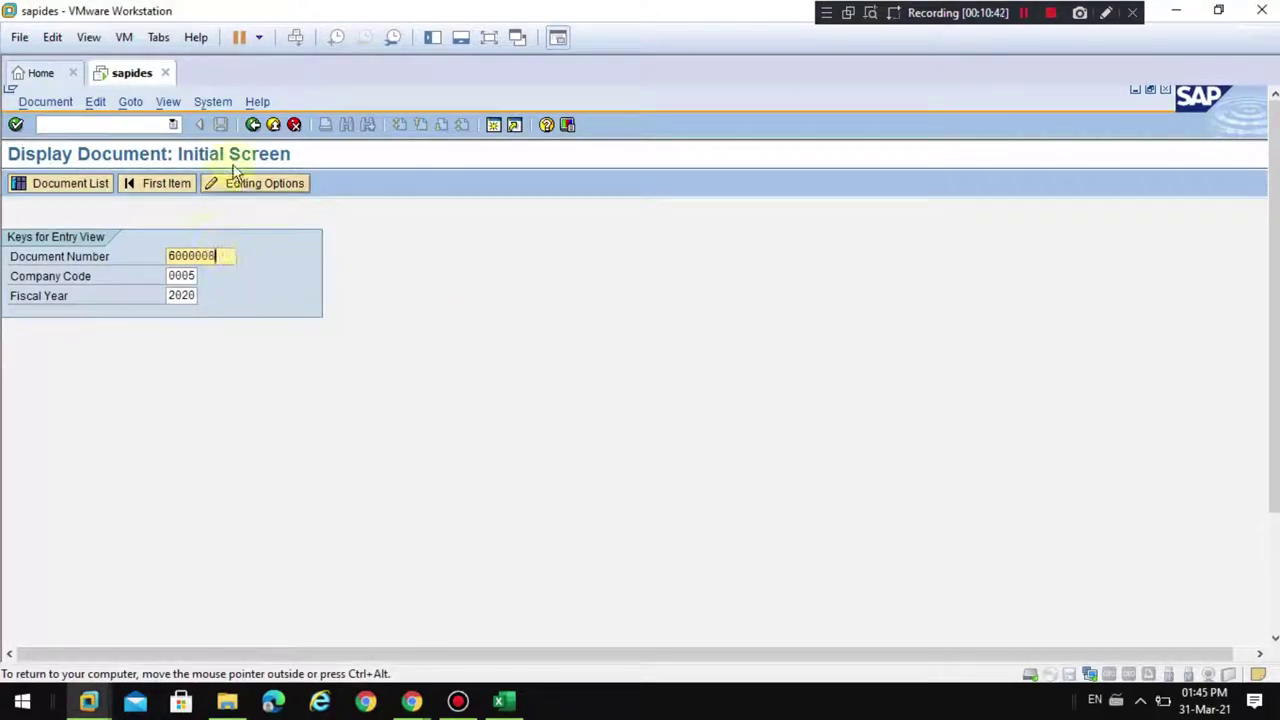
pyautogui.click(253, 124)
pyautogui.click(173, 124)
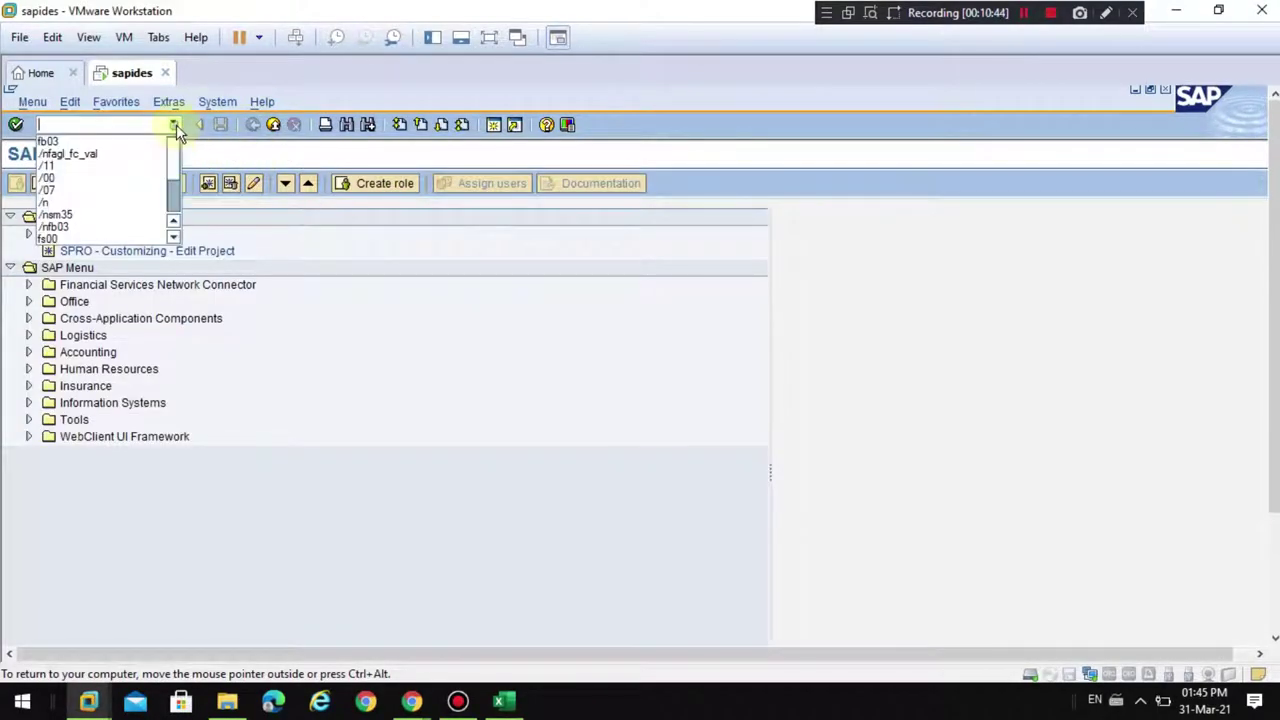
pyautogui.click(141, 141)
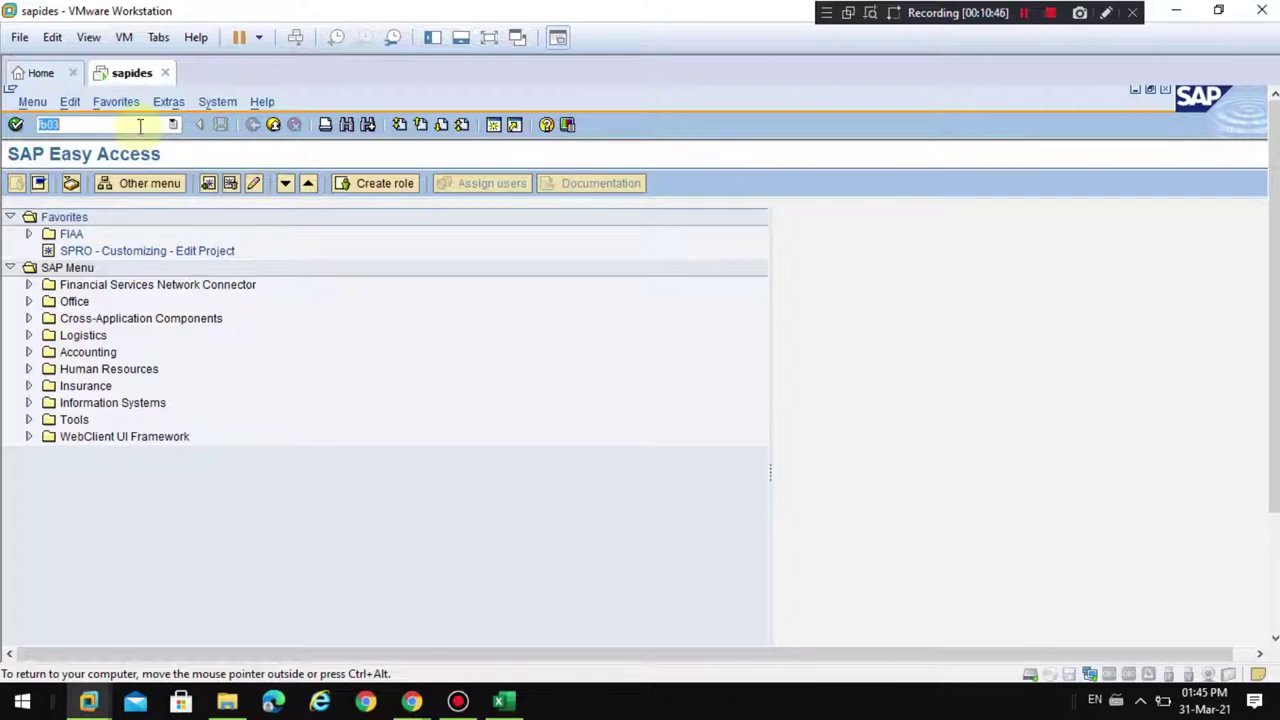
pyautogui.press('Return')
pyautogui.moveTo(221, 255); pyautogui.dragTo(137, 263)
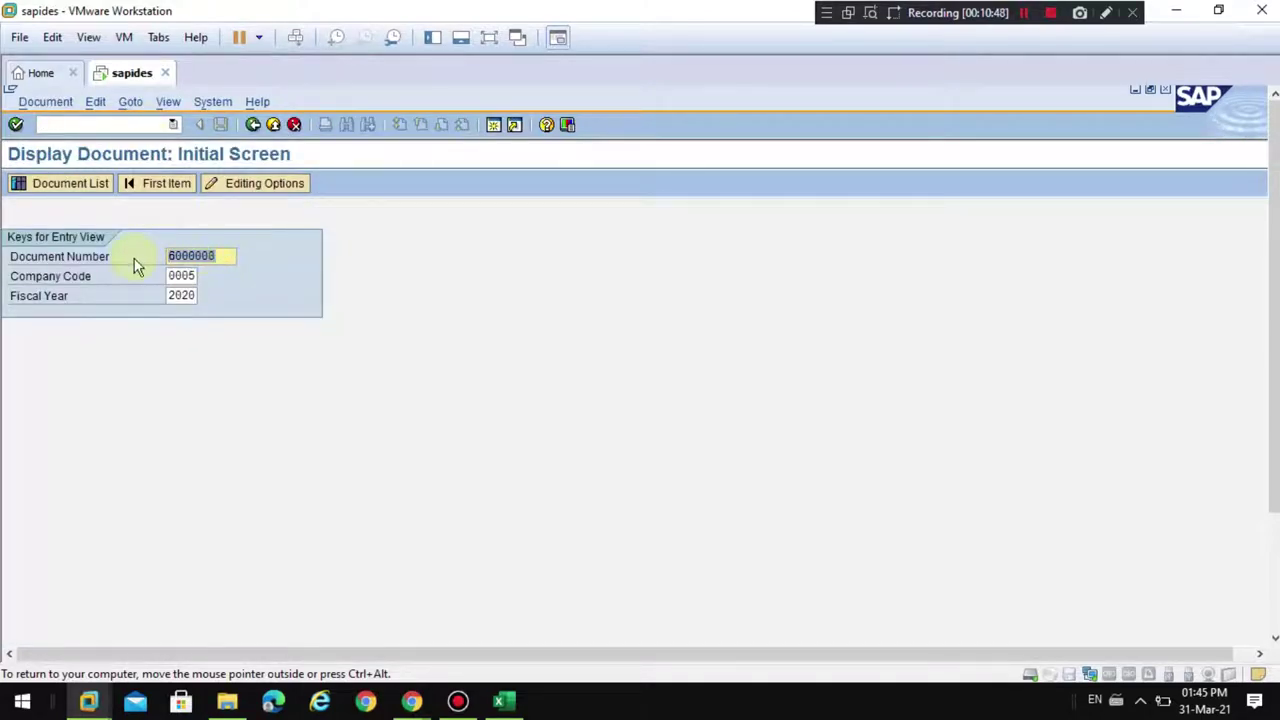
pyautogui.press('Return')
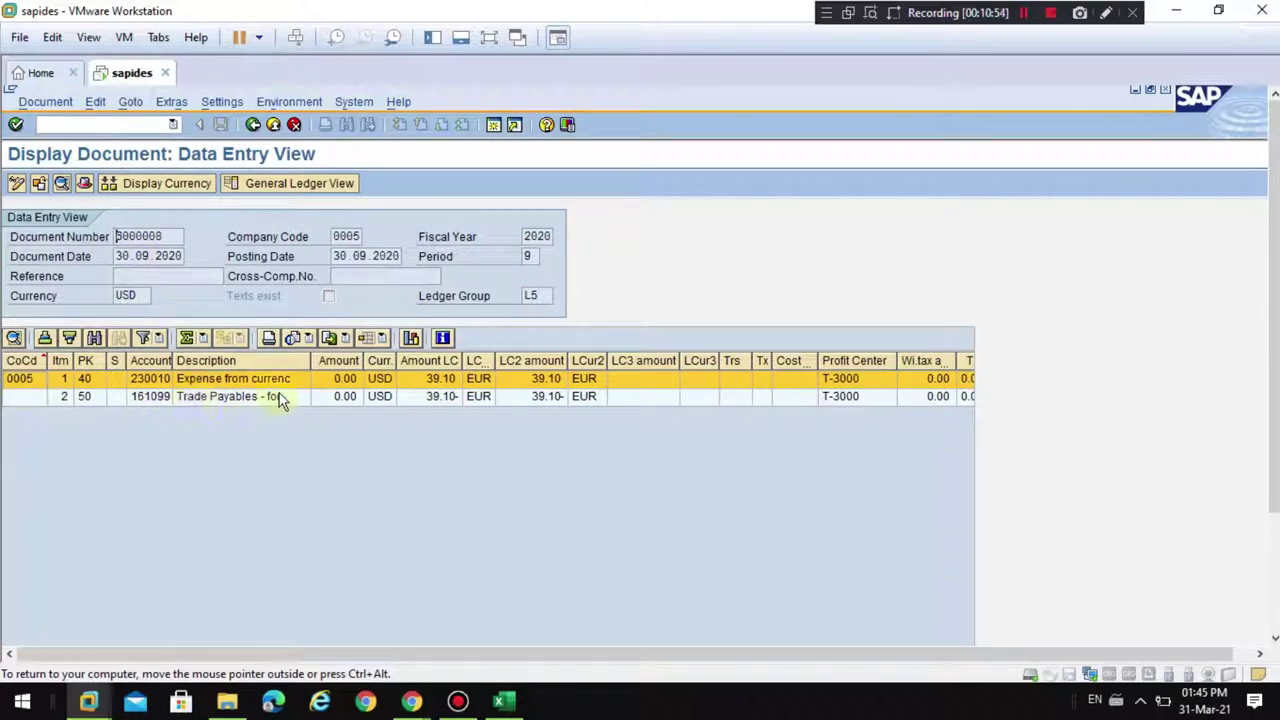
# Widen the Amount column and compare the document currency, local currency and LC2 amounts of both line items.
pyautogui.click(330, 360)
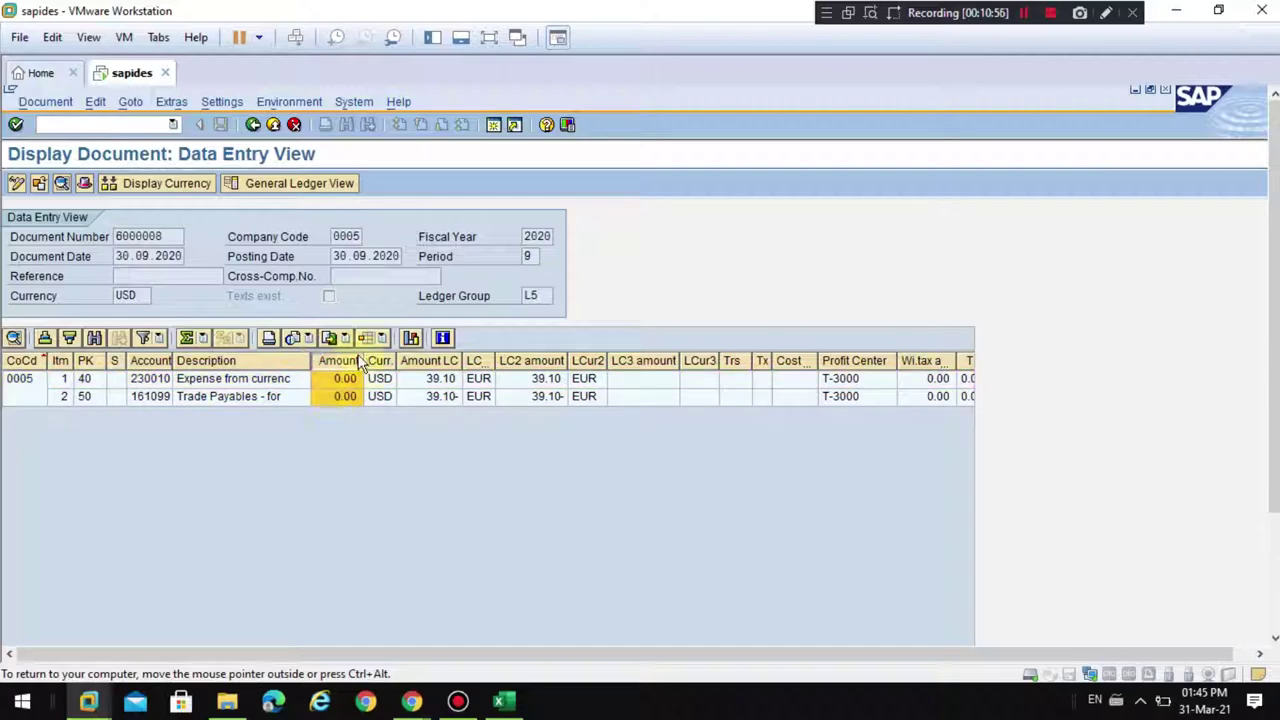
pyautogui.moveTo(366, 358); pyautogui.dragTo(406, 360)
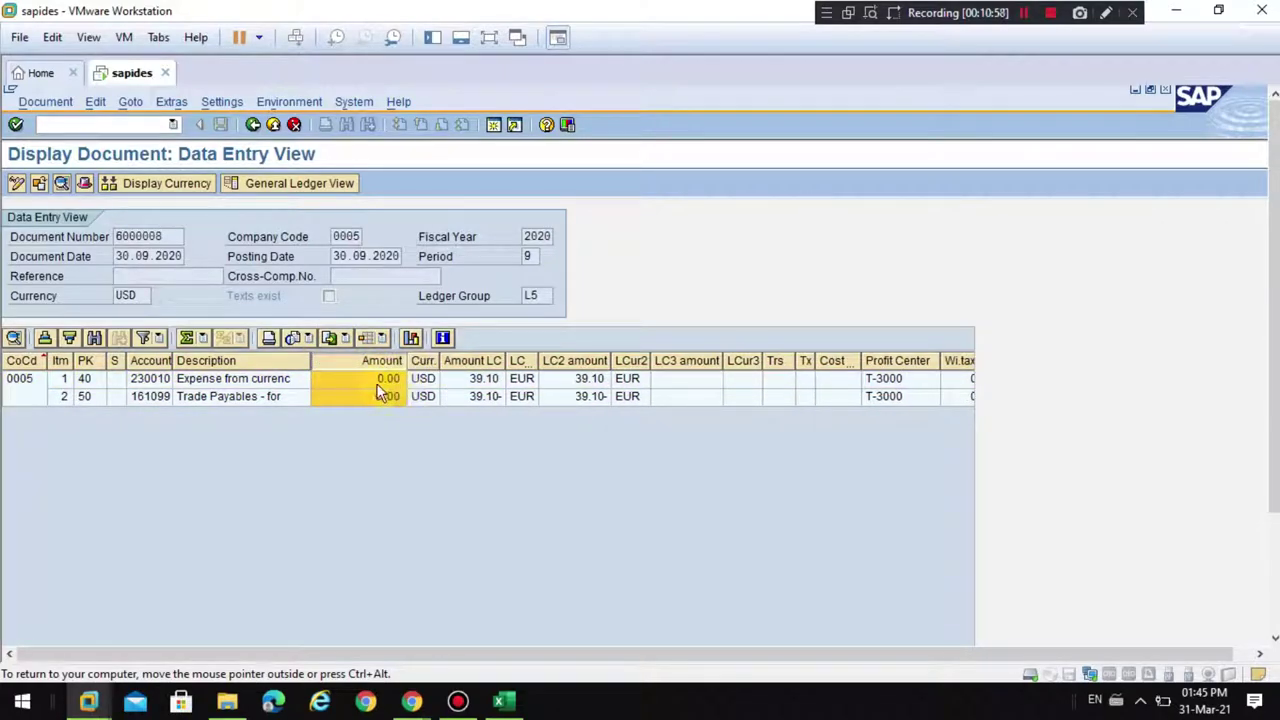
pyautogui.click(483, 361)
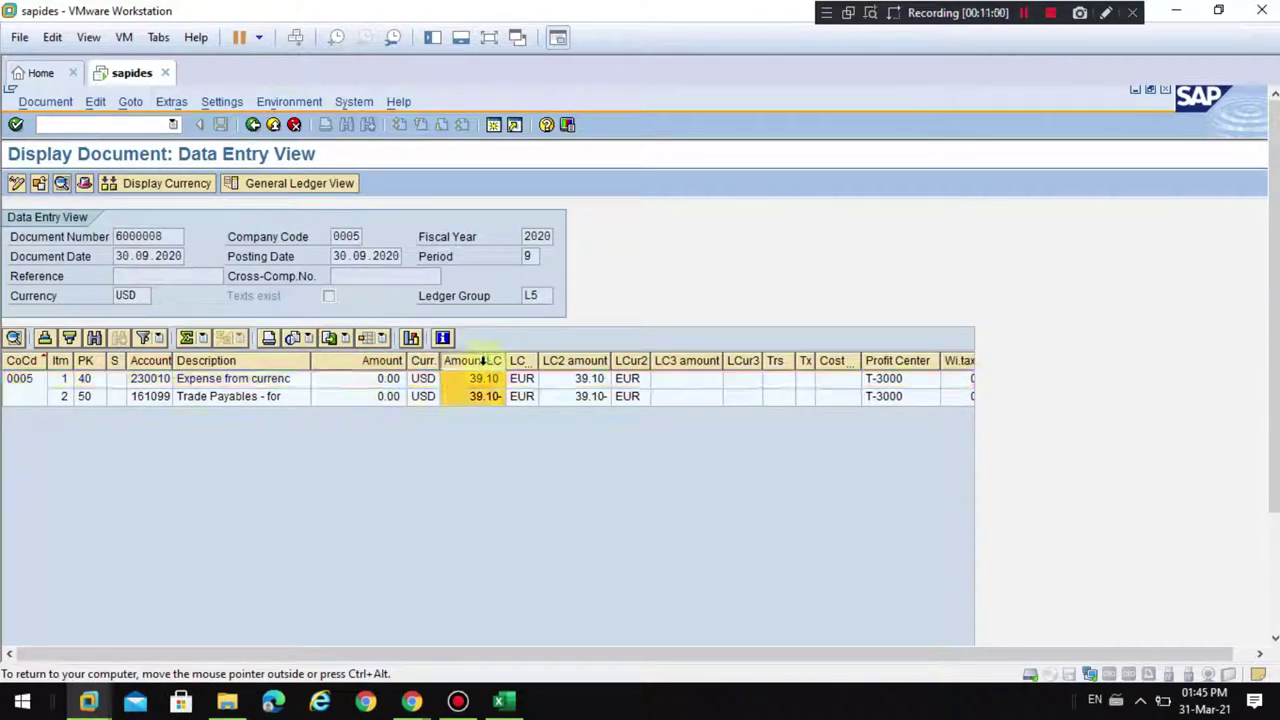
pyautogui.click(575, 361)
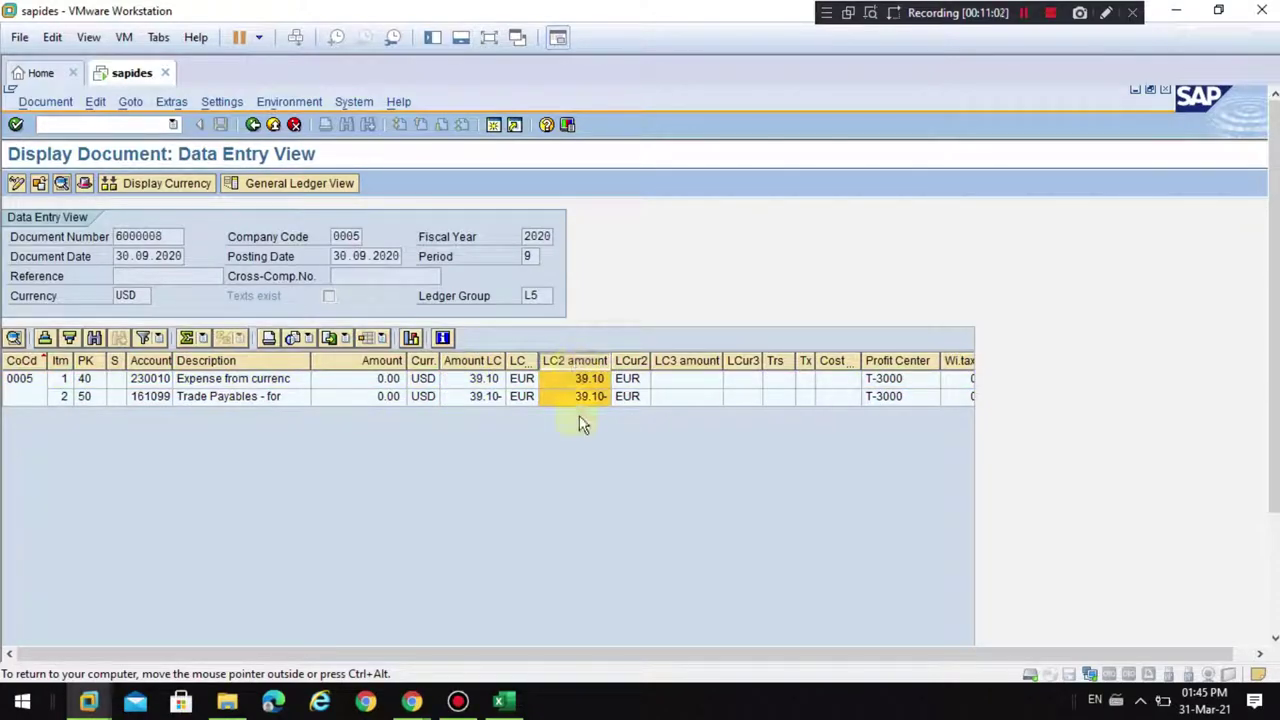
pyautogui.click(475, 397)
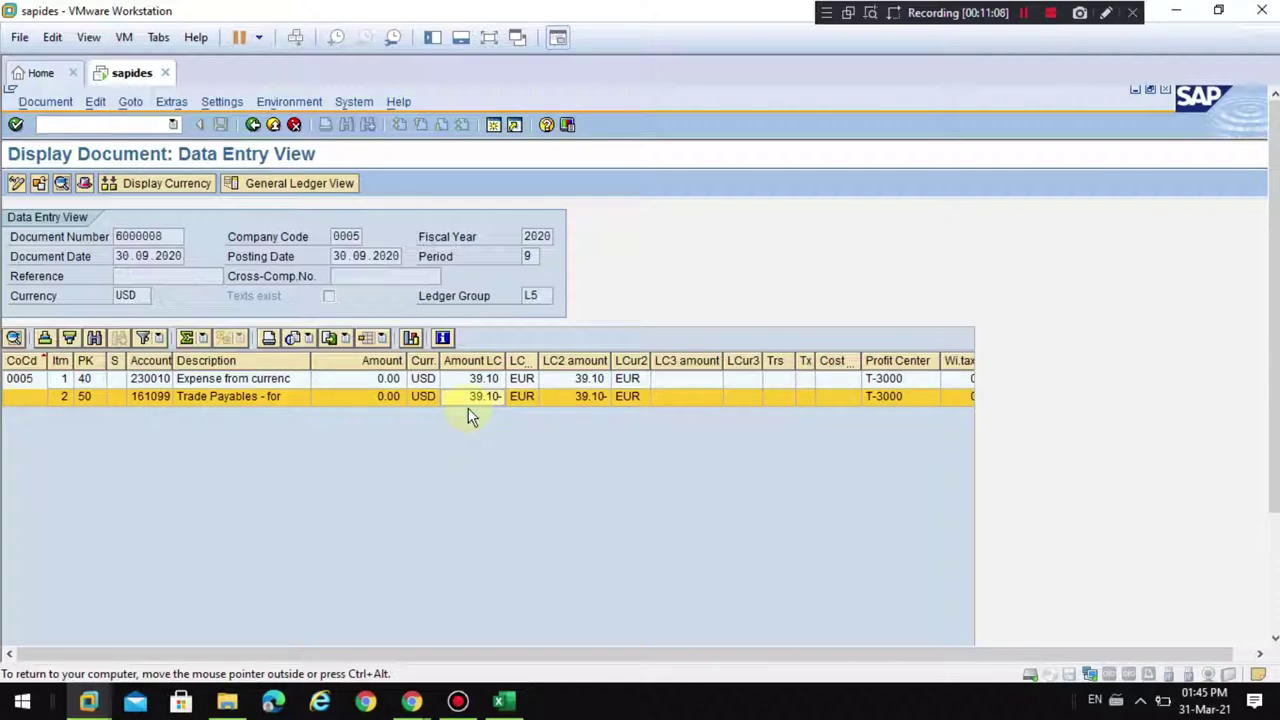
# Check the document header's text, transaction code, session name and ledger group, and return to the SAP Easy Access screen.
pyautogui.click(83, 184)
pyautogui.moveTo(256, 275); pyautogui.dragTo(836, 196)
pyautogui.moveTo(816, 243); pyautogui.dragTo(715, 246)
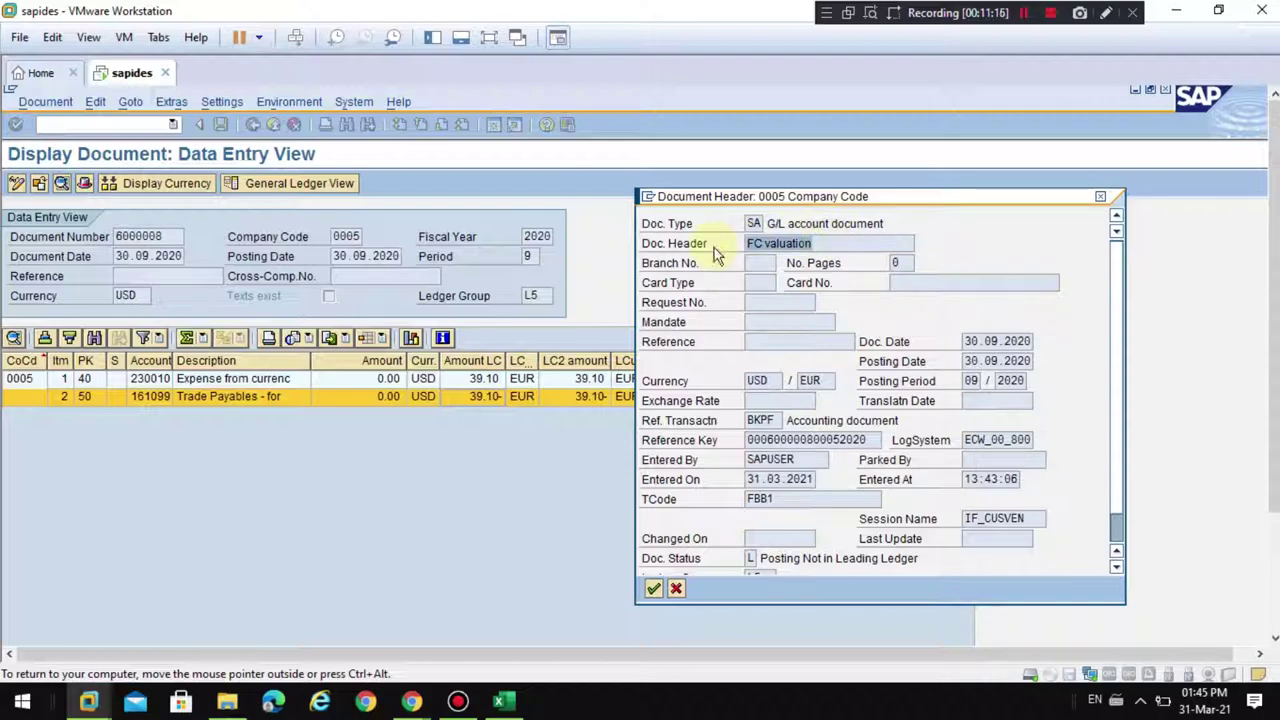
pyautogui.moveTo(788, 499); pyautogui.dragTo(710, 498)
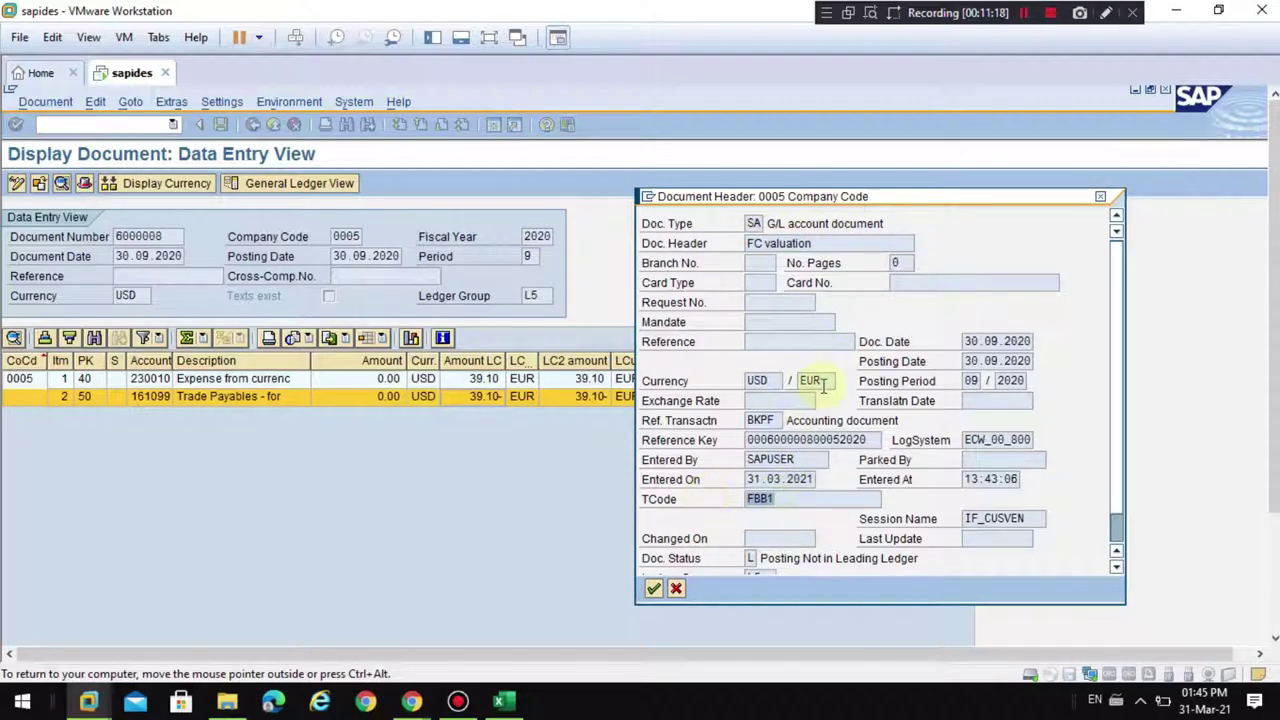
pyautogui.scroll(-1, 822, 388)
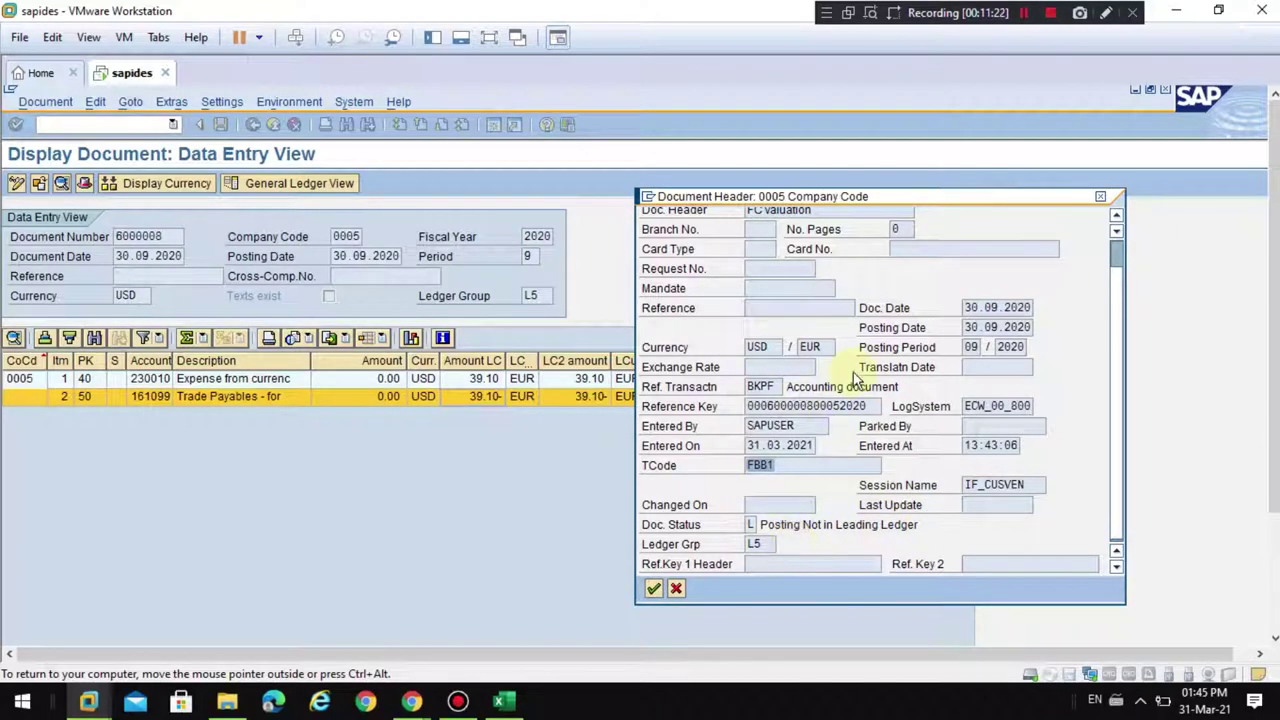
pyautogui.click(676, 590)
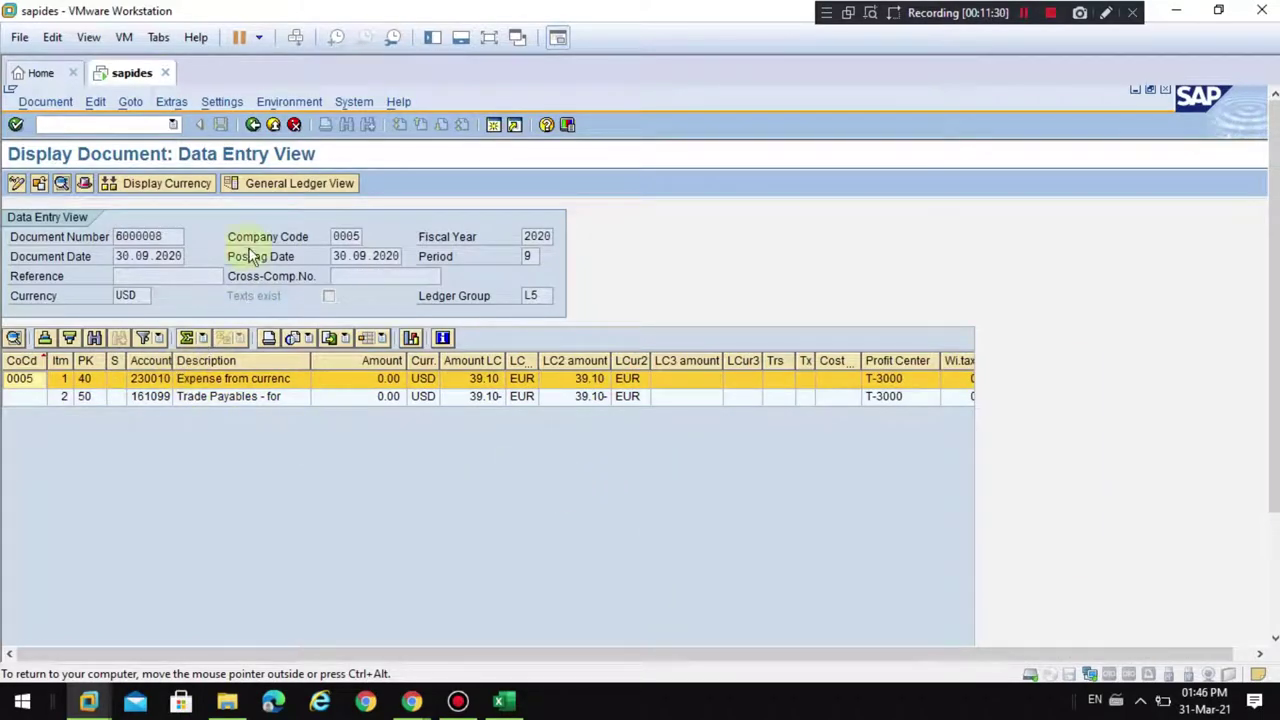
pyautogui.click(253, 124)
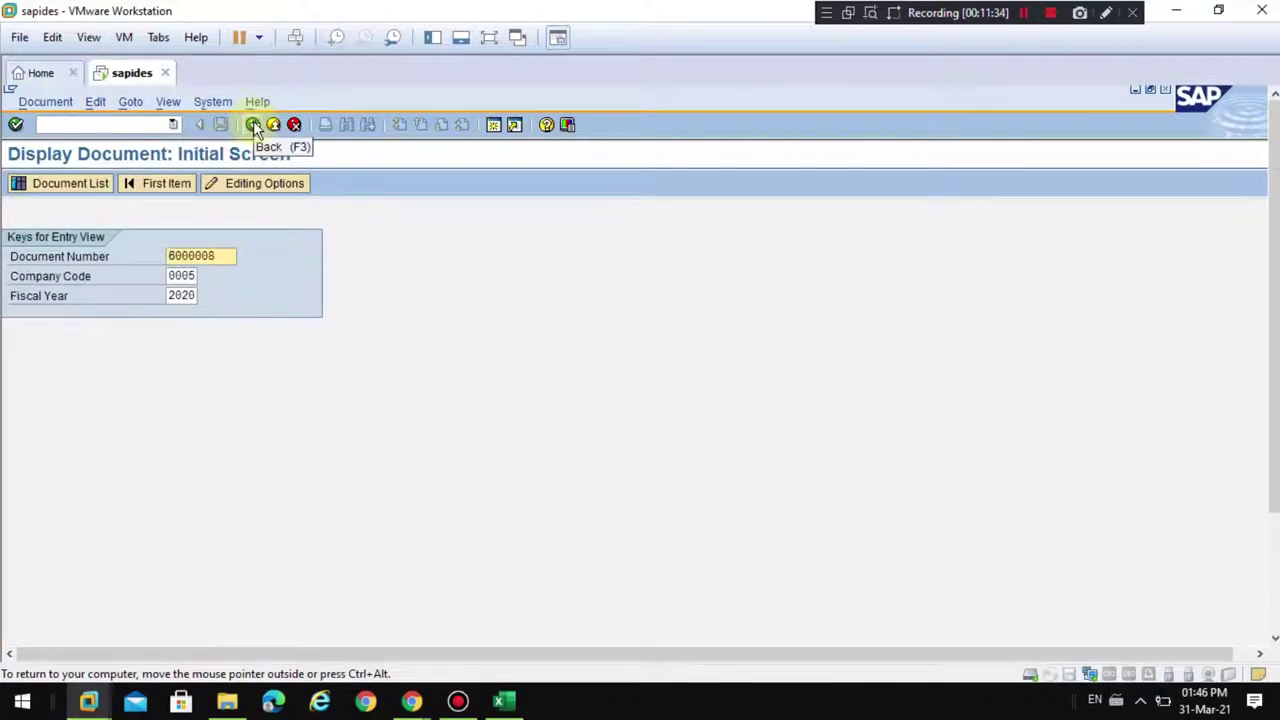
pyautogui.click(254, 125)
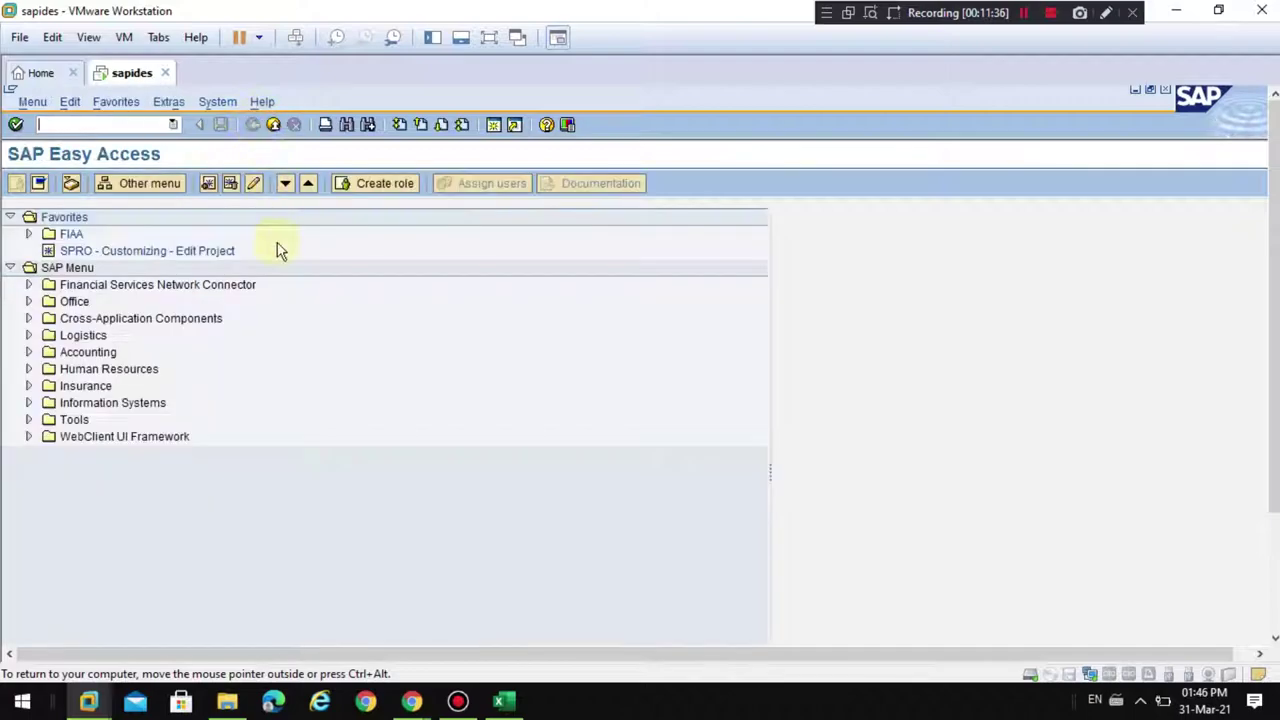